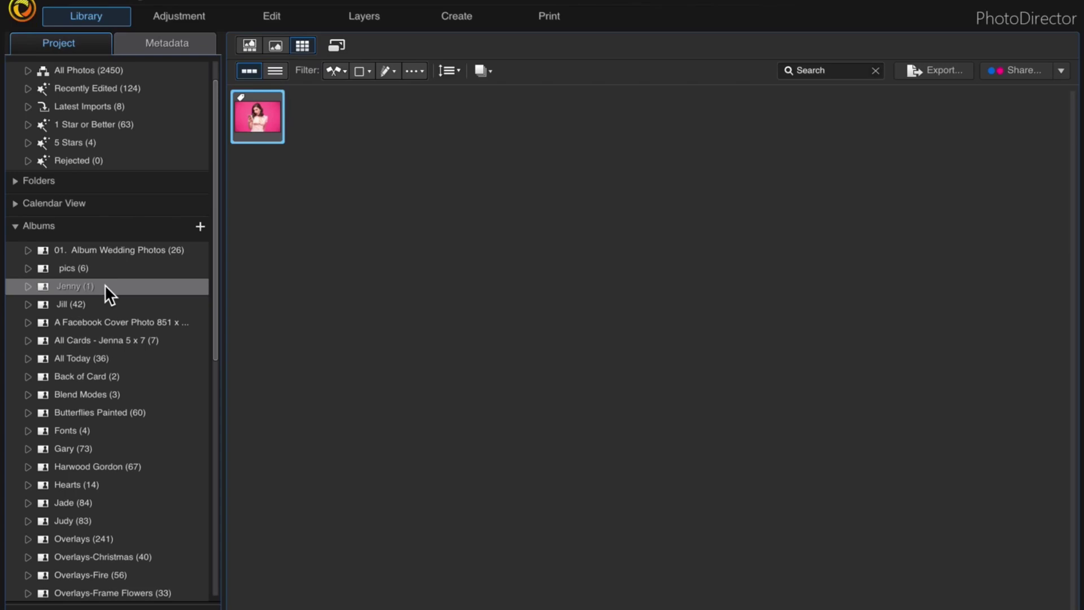
# Open the 42-photo album and view its photo of the blonde woman wearing sunglasses and headphones at full size
pyautogui.scroll(1, 110, 294)
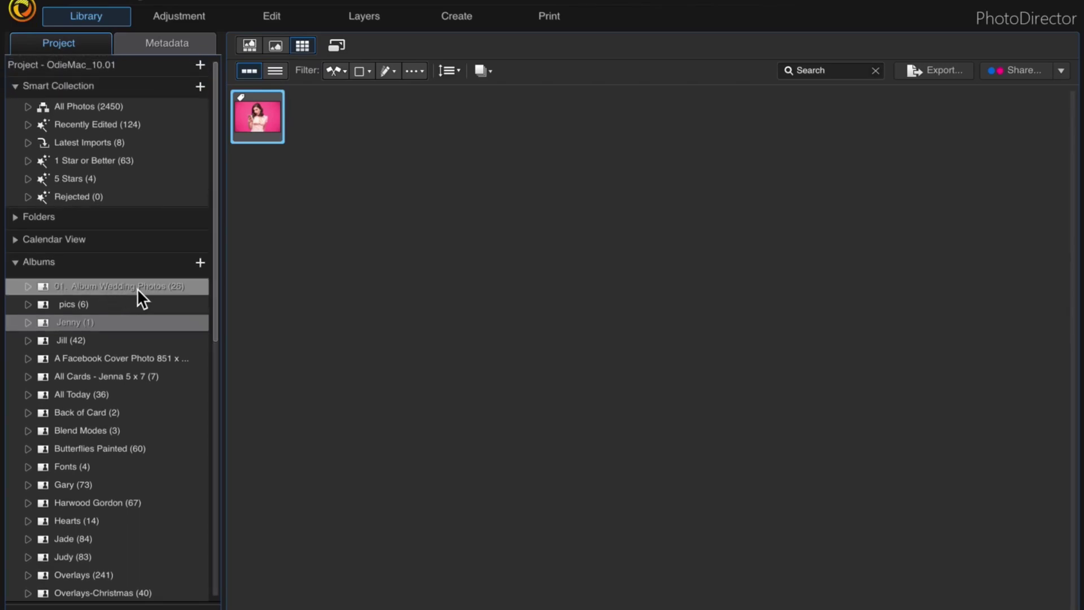
pyautogui.scroll(-2, 141, 298)
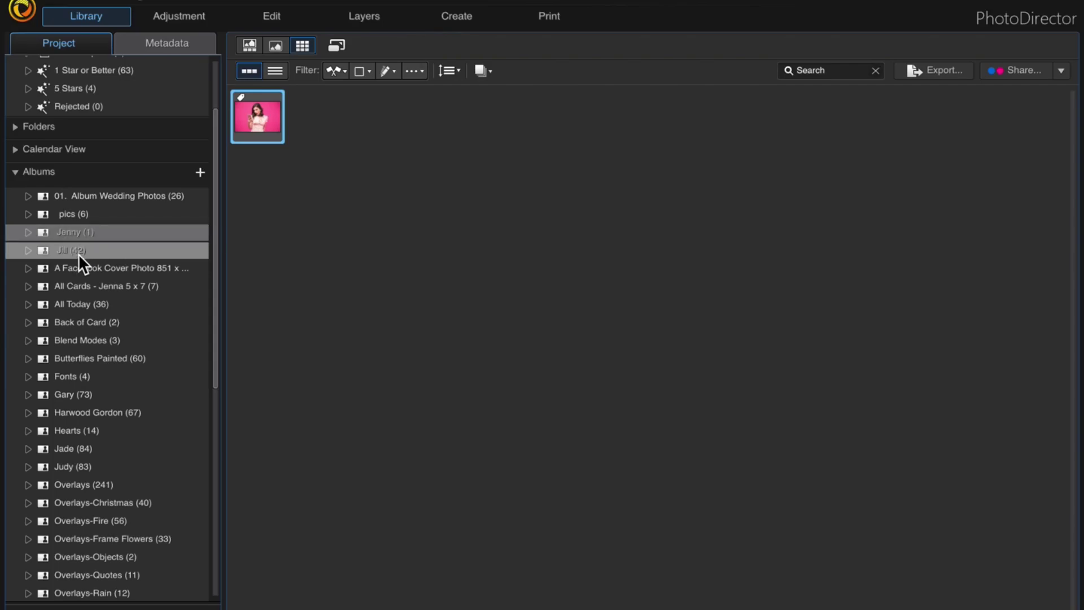
pyautogui.click(82, 248)
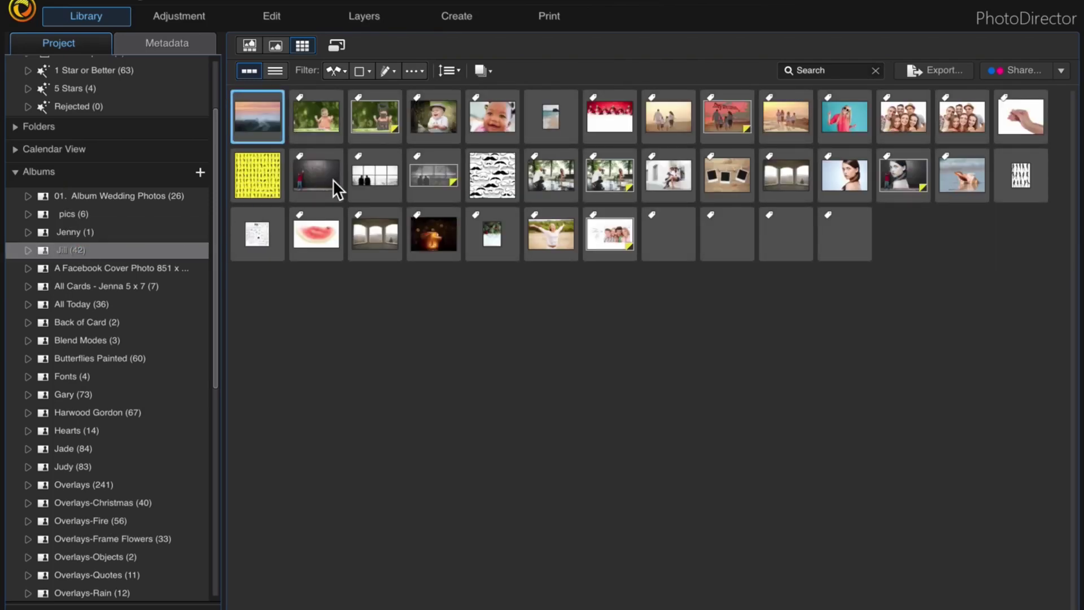
pyautogui.doubleClick(845, 113)
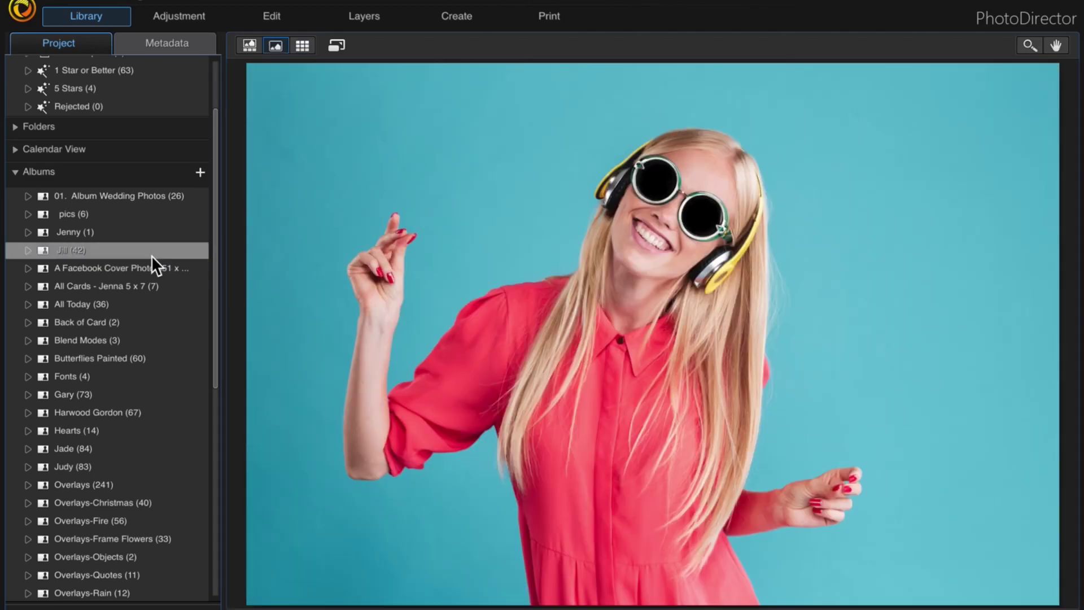
pyautogui.keyDown('ctrl'); pyautogui.click(108, 229); pyautogui.keyUp('ctrl')
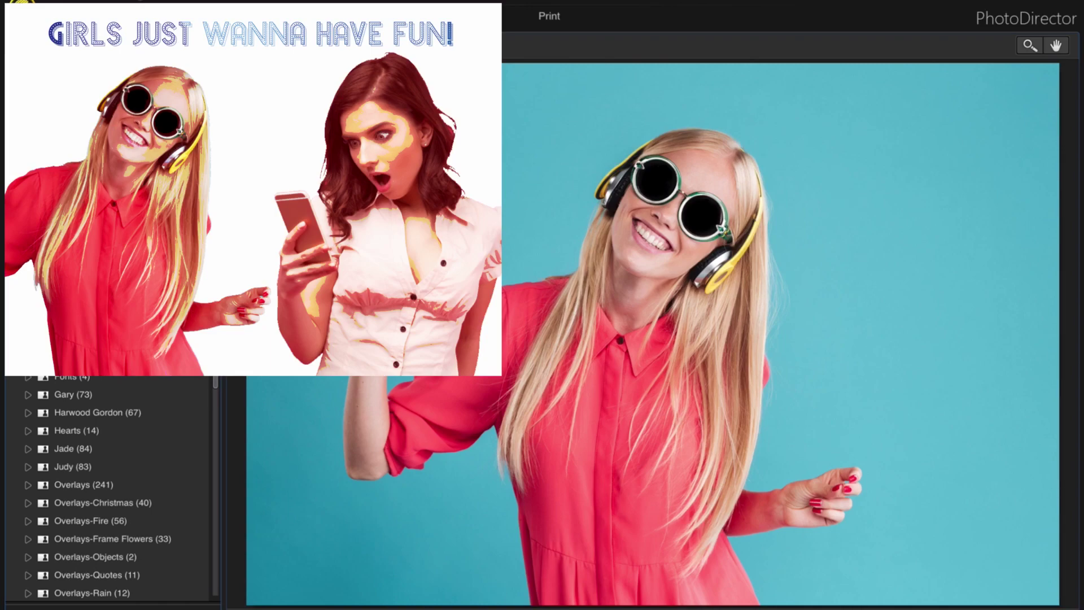
pyautogui.scroll(3, 144, 337)
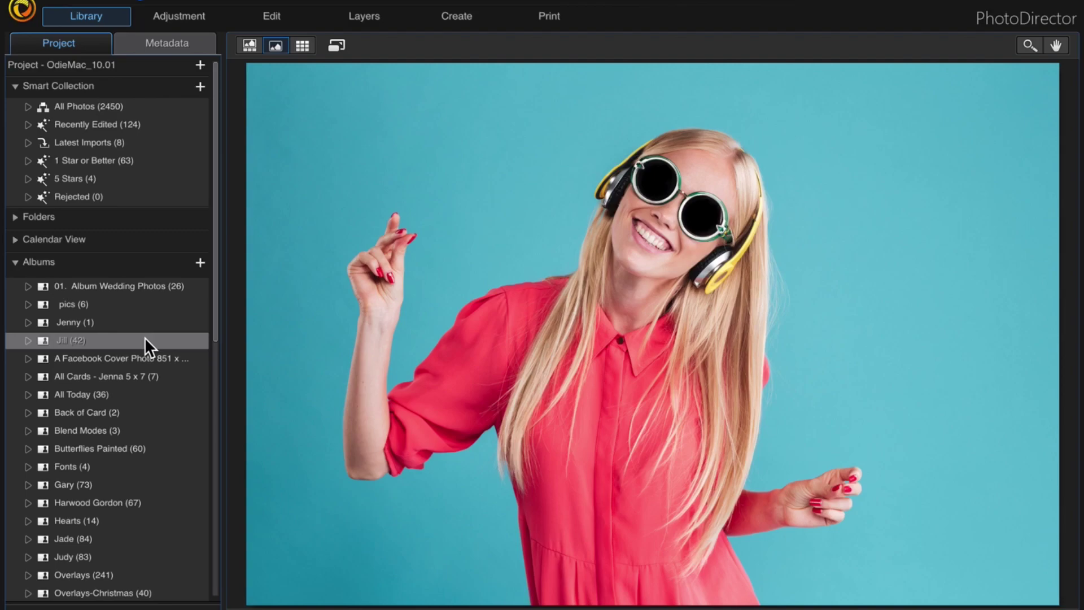
pyautogui.click(144, 338)
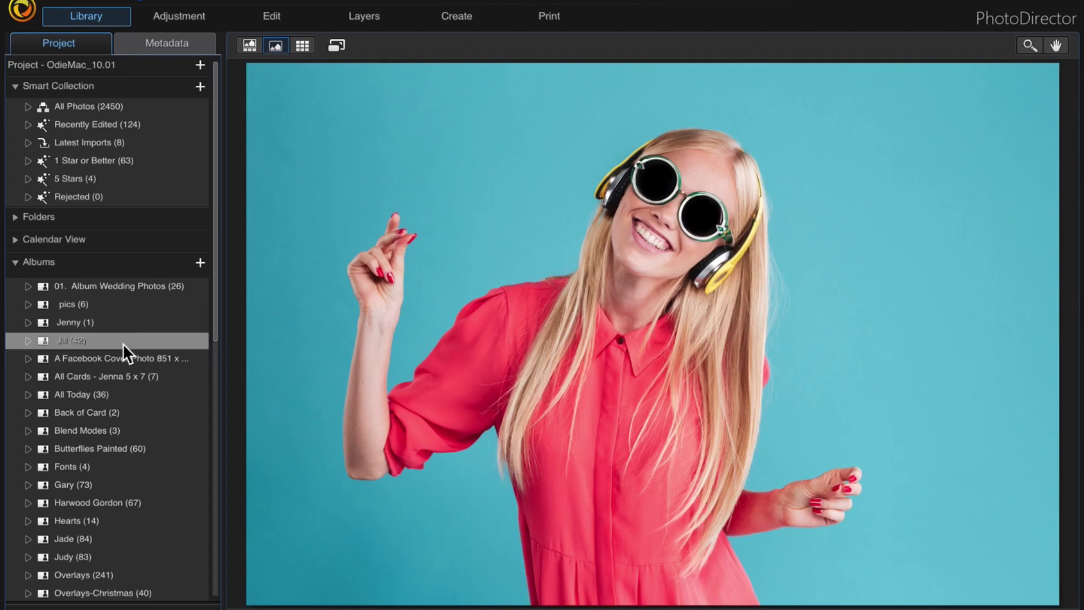
# Create an empty album named "FB Post 1200 x 1200" in the library
pyautogui.click(201, 261)
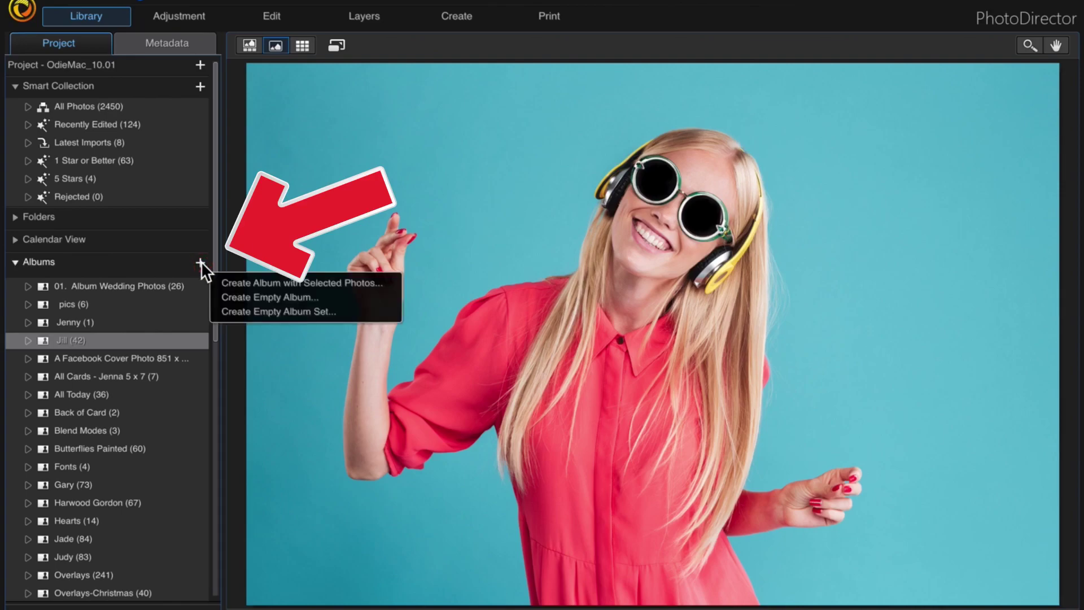
pyautogui.click(294, 298)
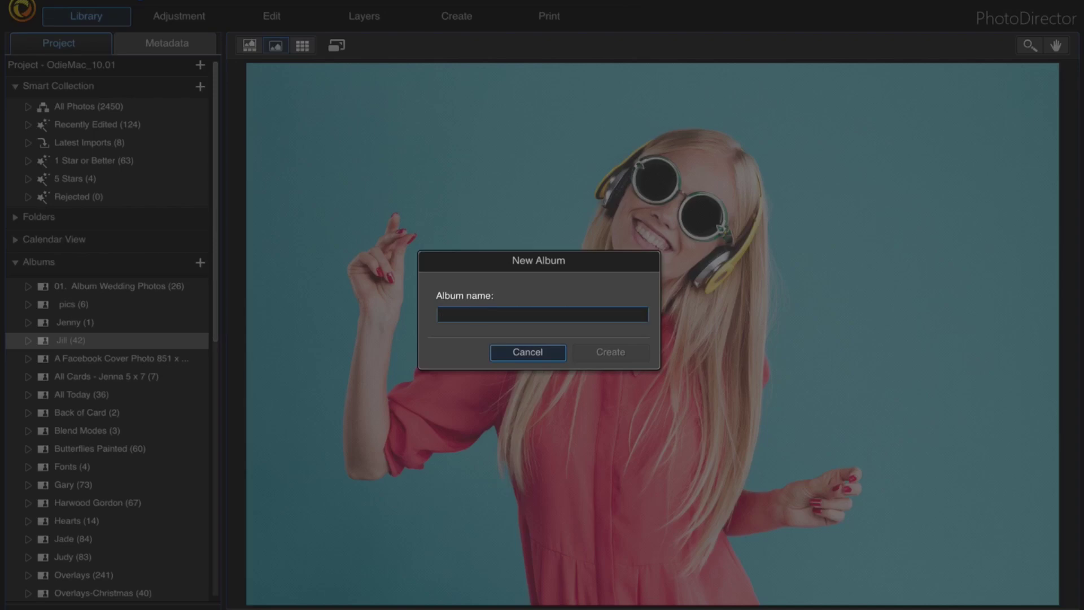
pyautogui.write('FB Post 1200 x')
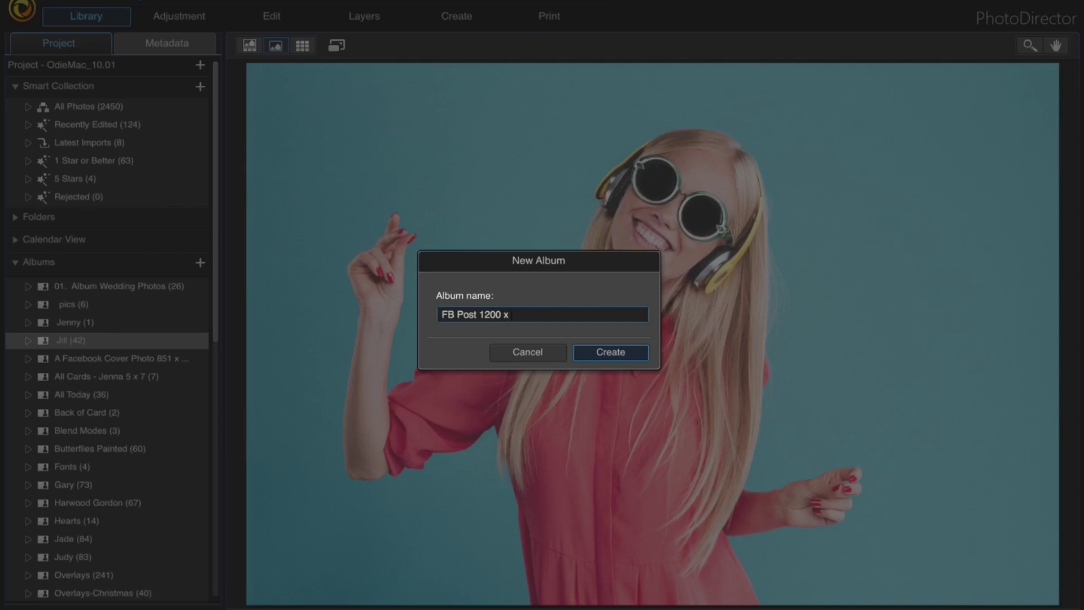
pyautogui.write(' 1200')
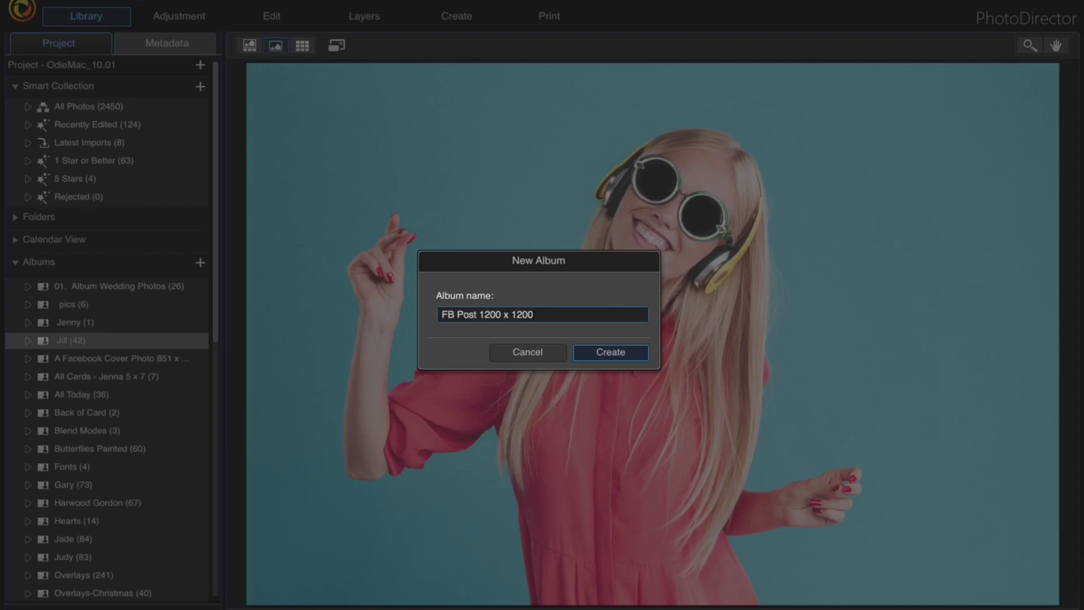
pyautogui.click(615, 350)
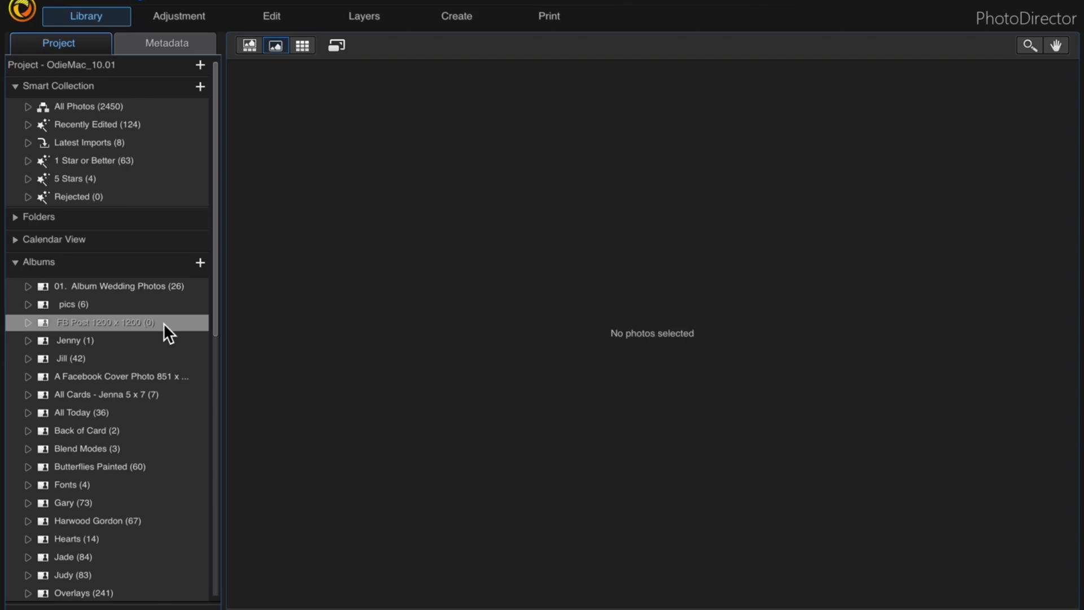
# Start an empty project in the Layers module and name it "FB Post 1200 x 1200"
pyautogui.click(391, 15)
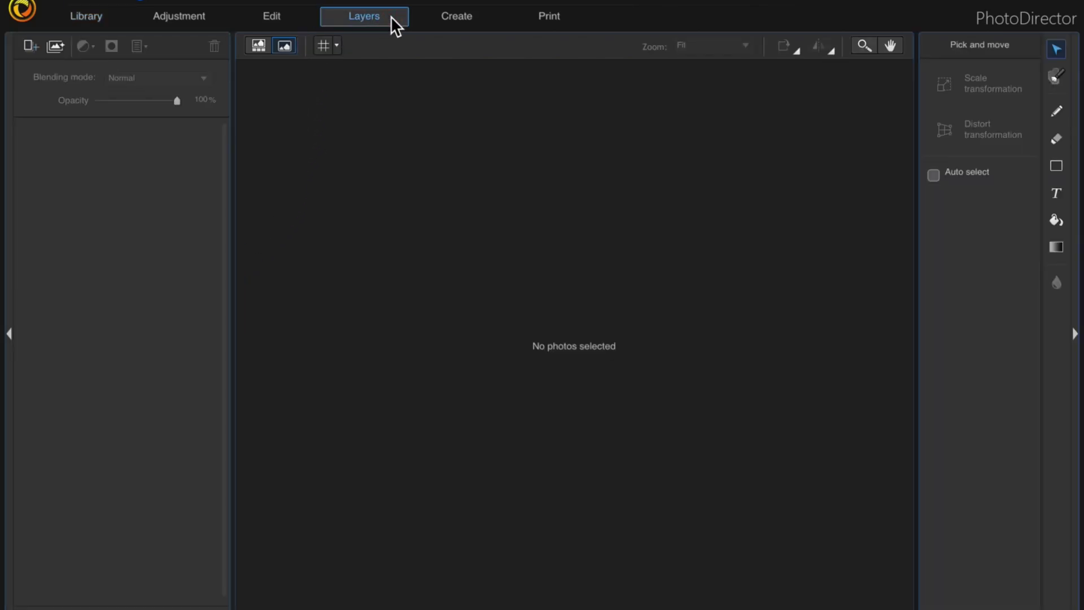
pyautogui.click(35, 46)
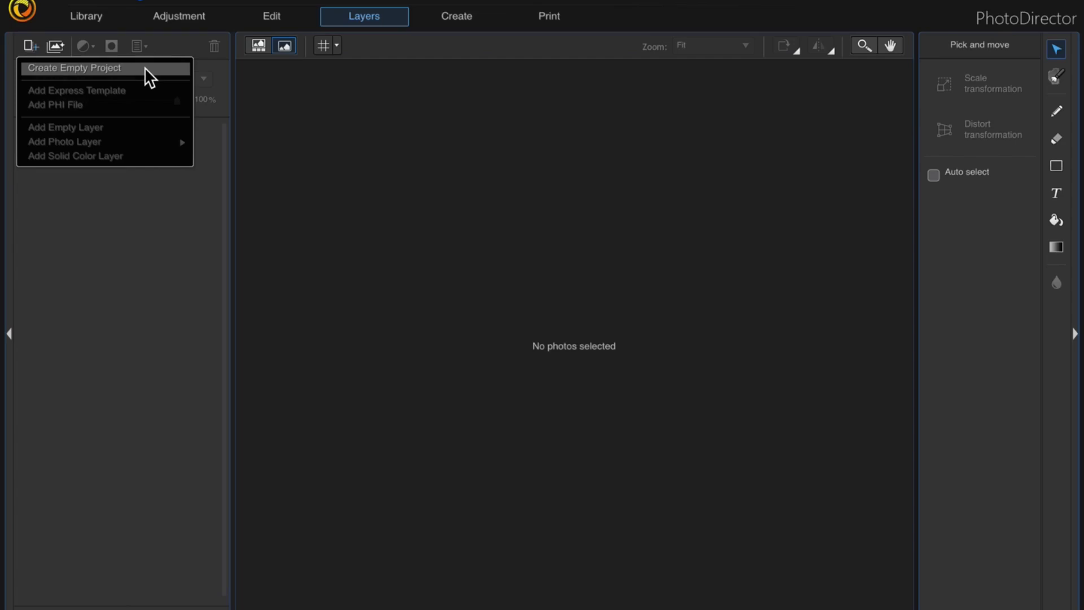
pyautogui.click(149, 68)
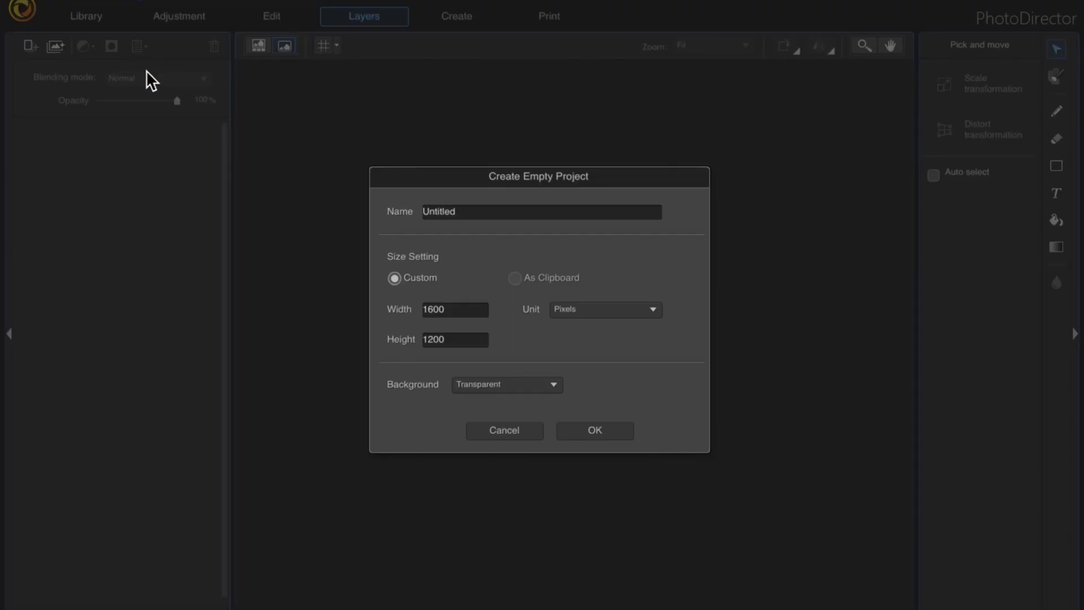
pyautogui.click(485, 213)
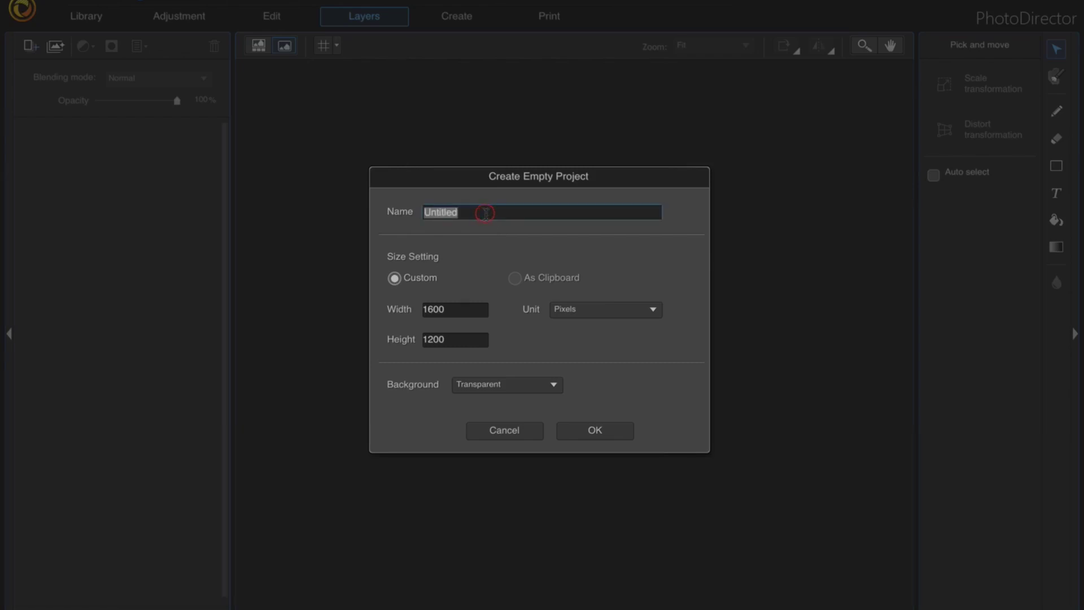
pyautogui.write('FB Post 12-00')
pyautogui.press('BackSpace')
pyautogui.press('BackSpace')
pyautogui.press('BackSpace')
pyautogui.write('00 x 1200')
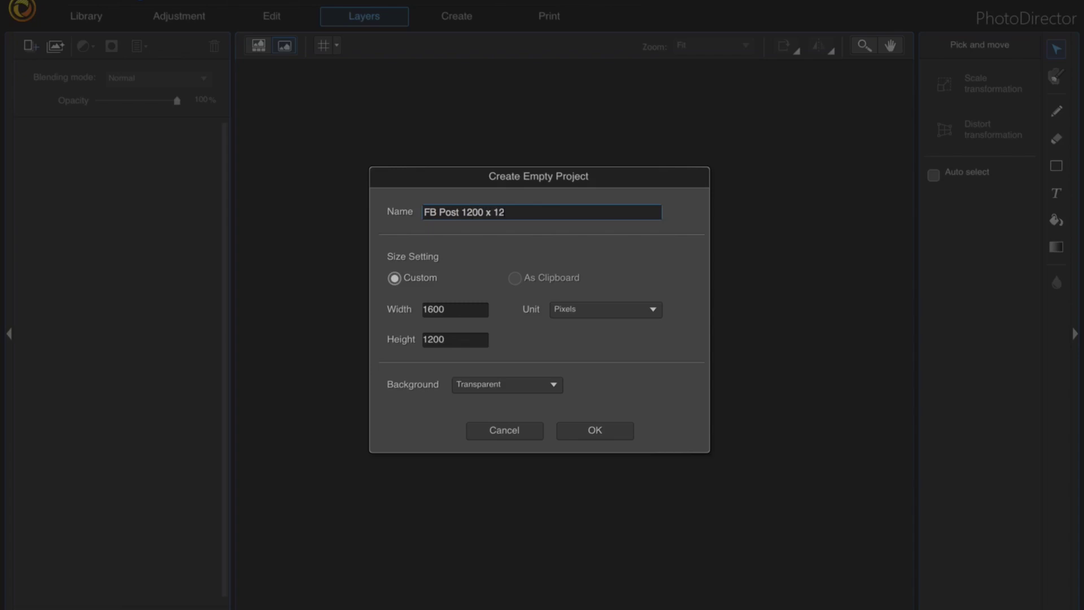
# Create the project with a width of 1200 pixels and a transparent background, and return to the library without saving it
pyautogui.doubleClick(458, 312)
pyautogui.write('1')
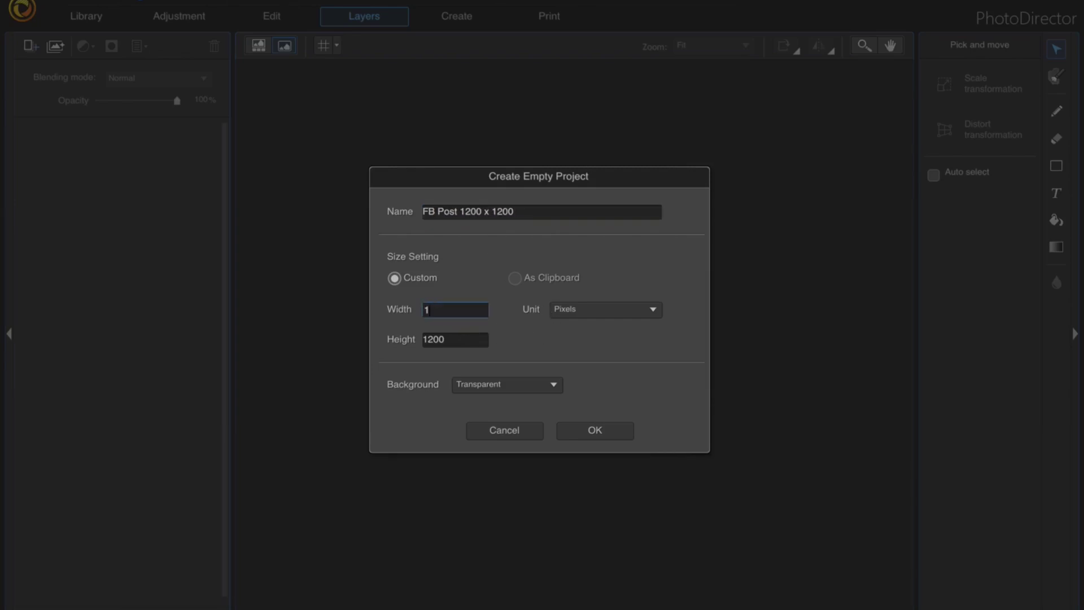
pyautogui.write('200')
pyautogui.click(656, 307)
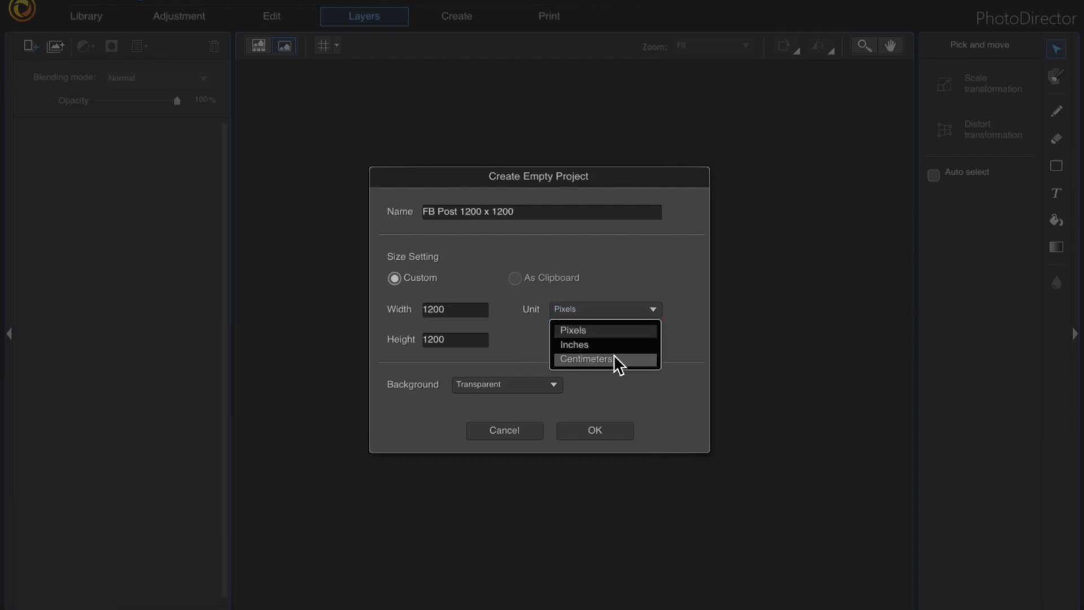
pyautogui.click(623, 310)
pyautogui.click(556, 386)
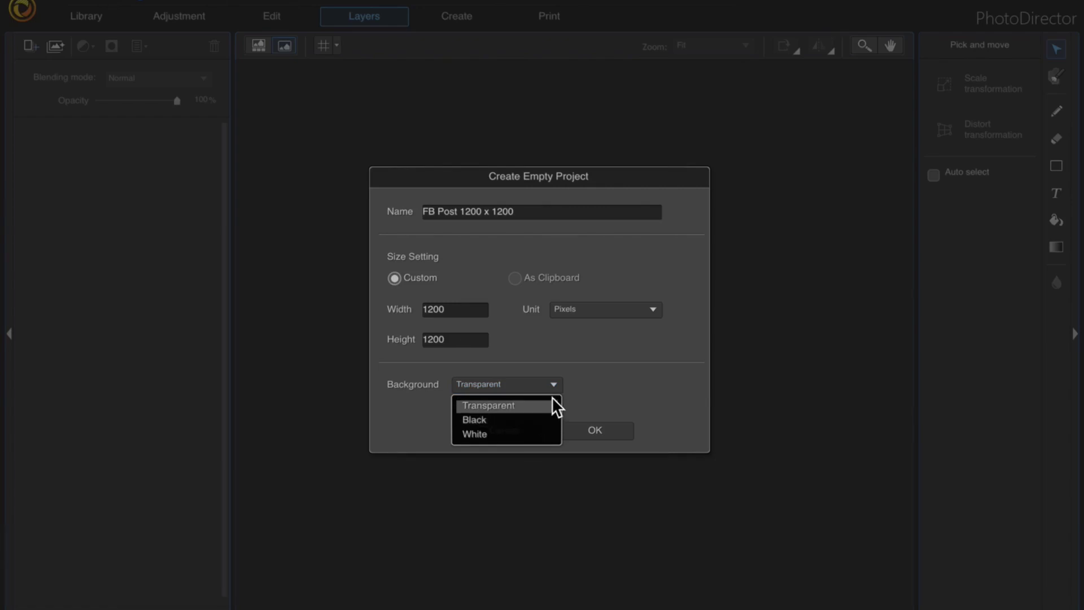
pyautogui.click(534, 405)
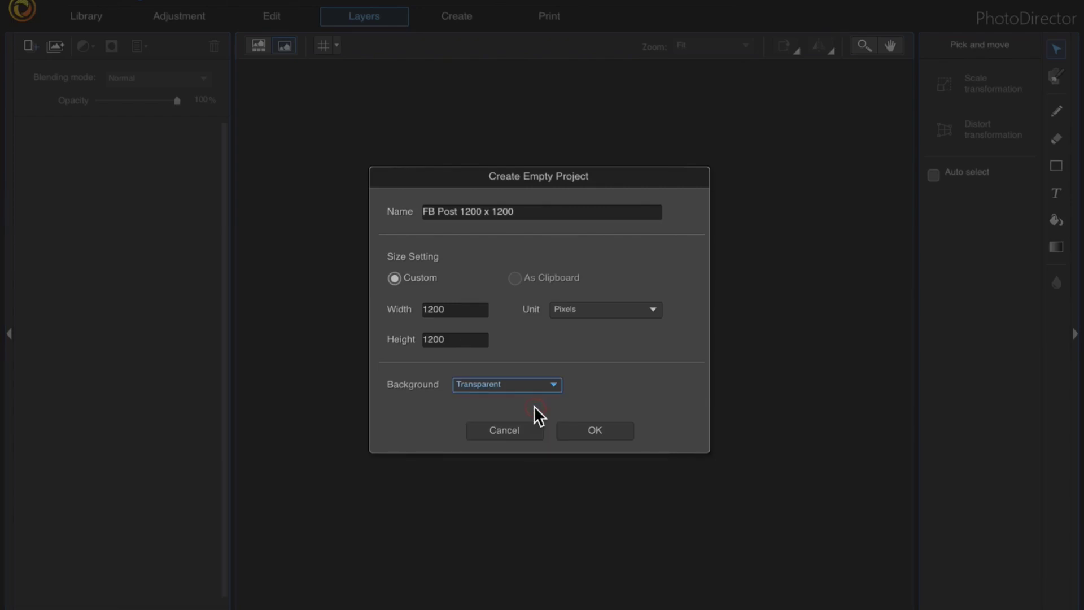
pyautogui.click(596, 431)
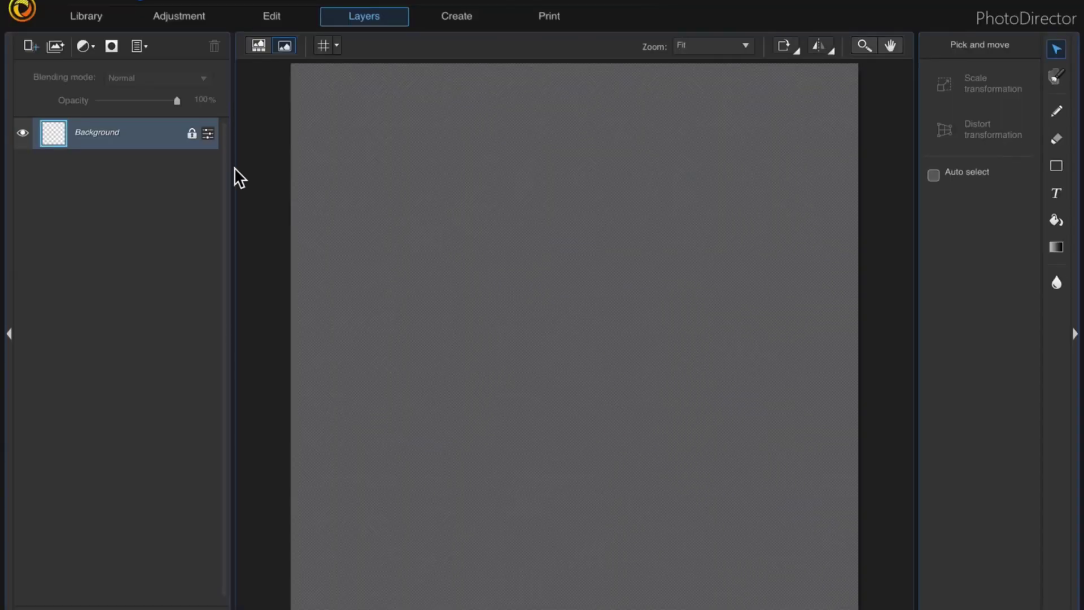
pyautogui.click(106, 21)
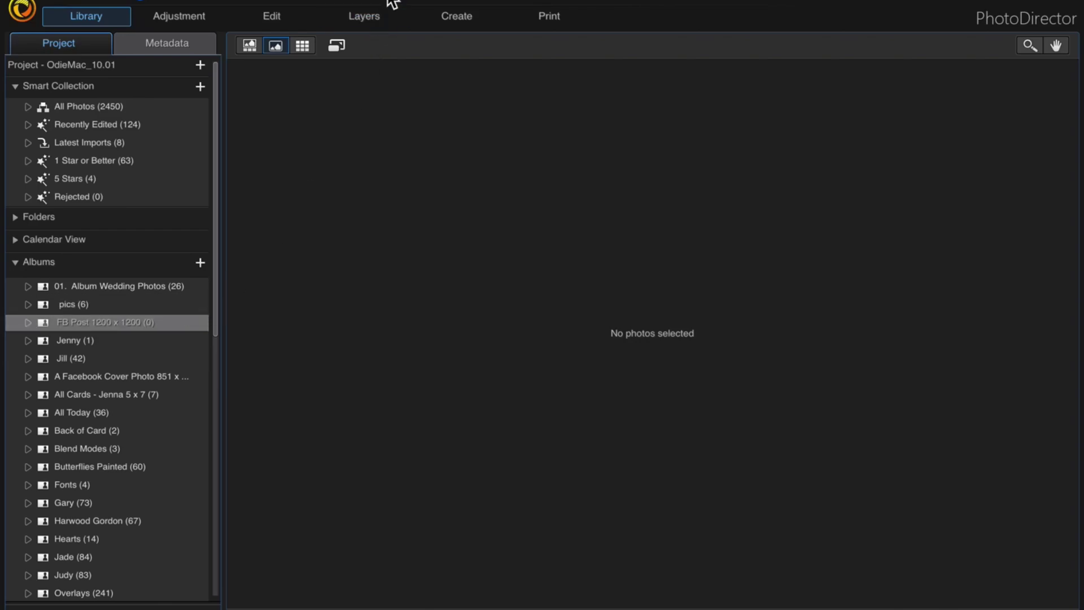
# Create another empty Layers project named "FB Post 1200 x 1200" with a width of 1200 pixels
pyautogui.click(368, 18)
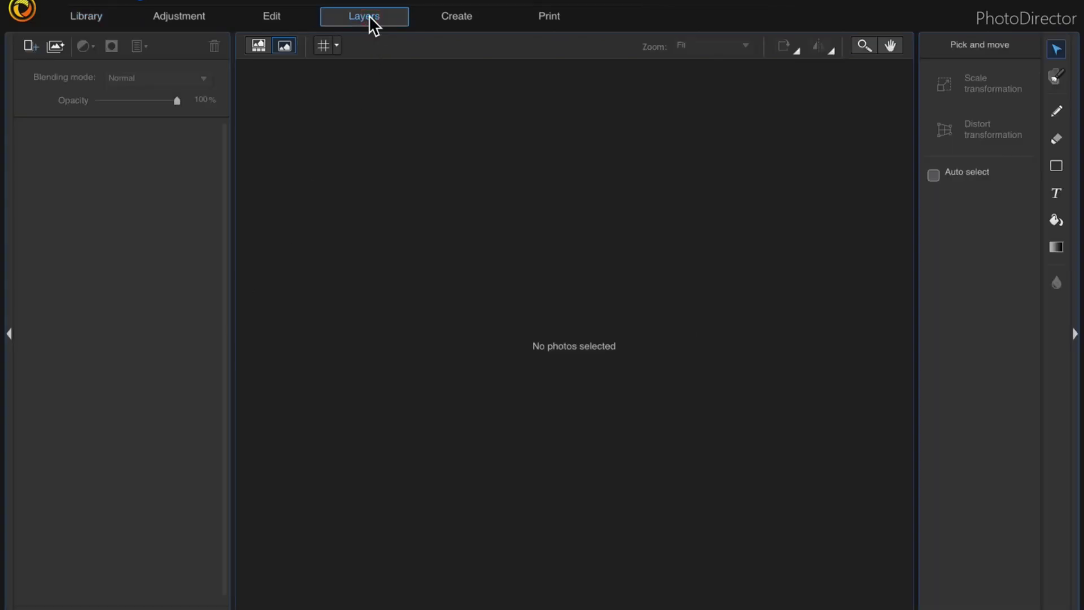
pyautogui.click(35, 49)
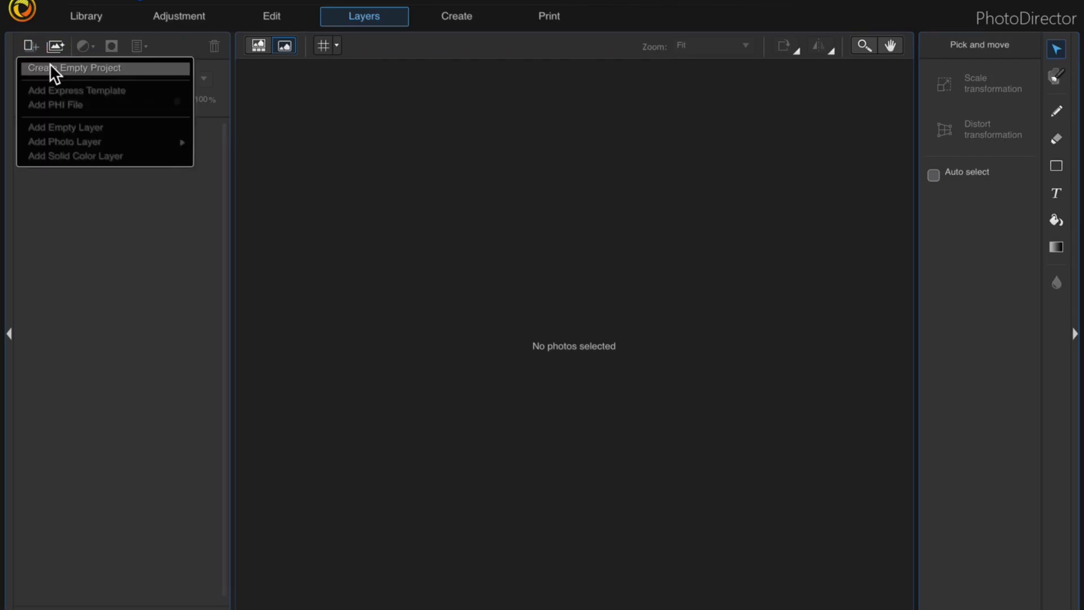
pyautogui.click(140, 69)
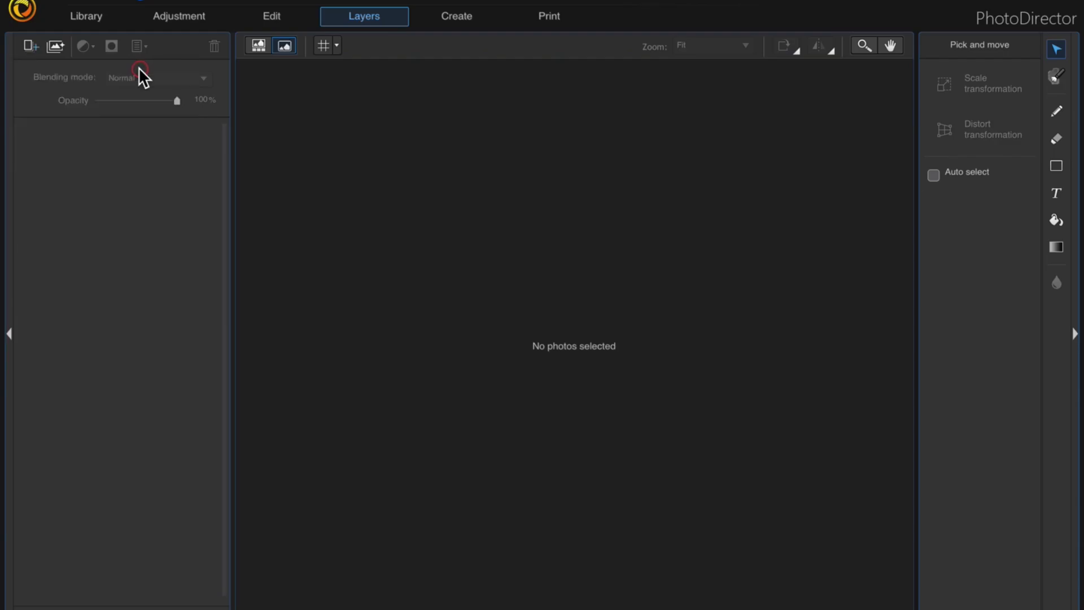
pyautogui.click(471, 214)
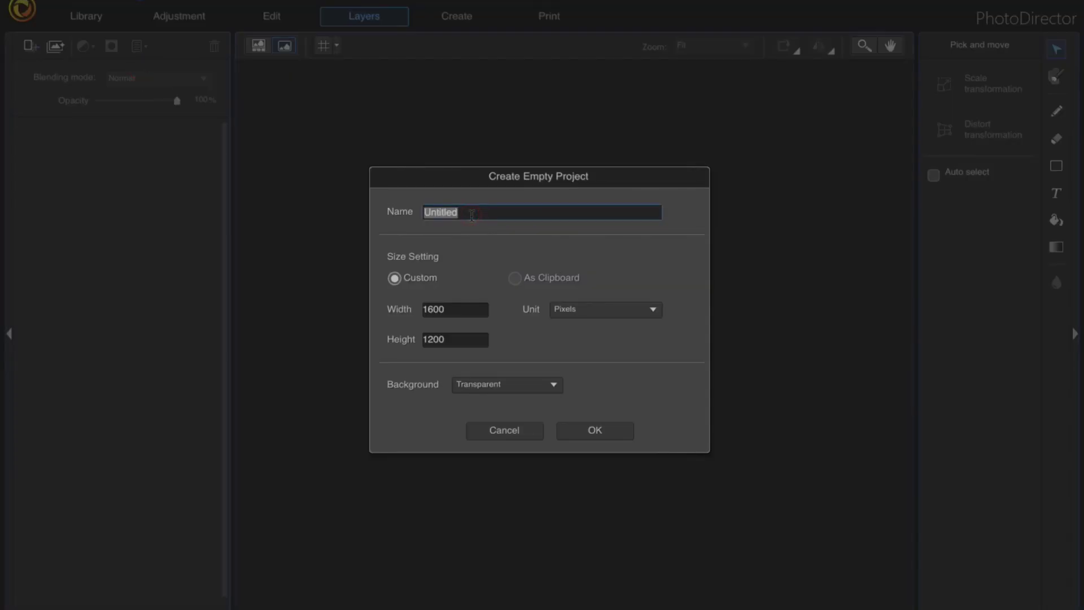
pyautogui.write('FB Post 1200 x 1200')
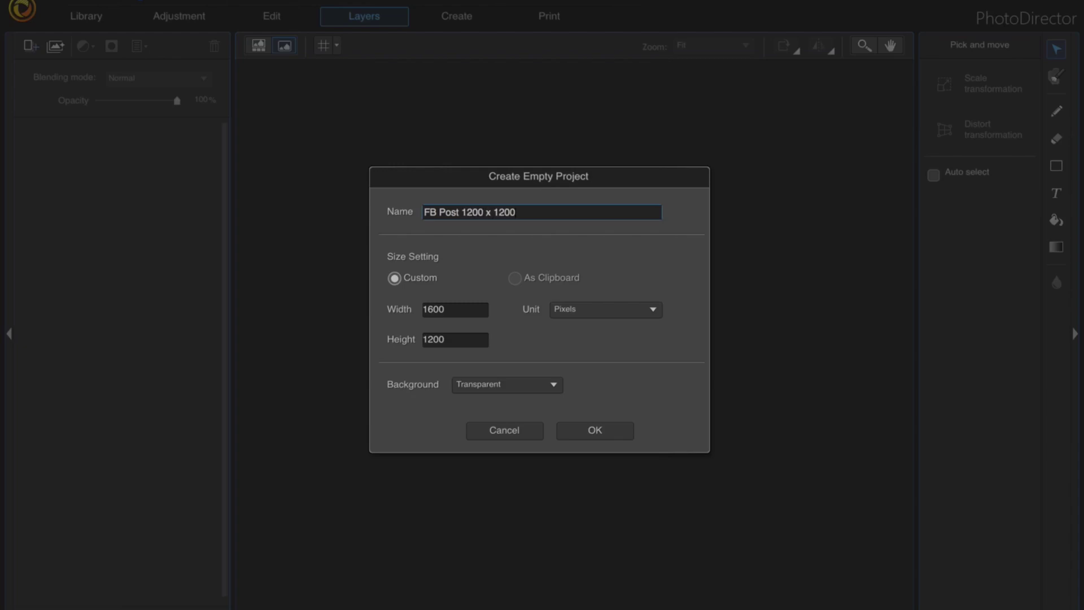
pyautogui.doubleClick(450, 310)
pyautogui.write('1200')
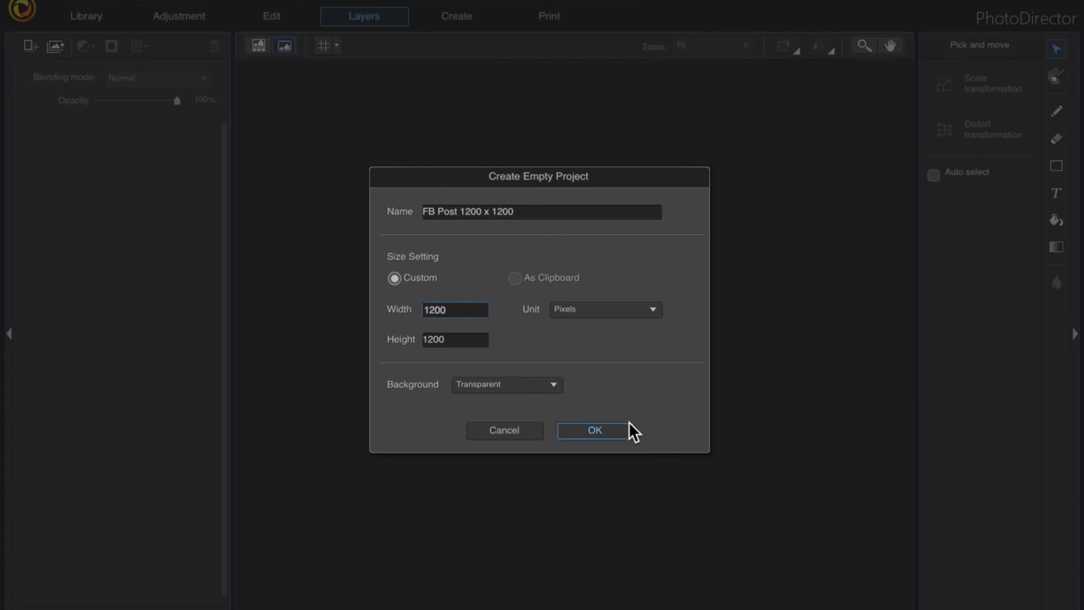
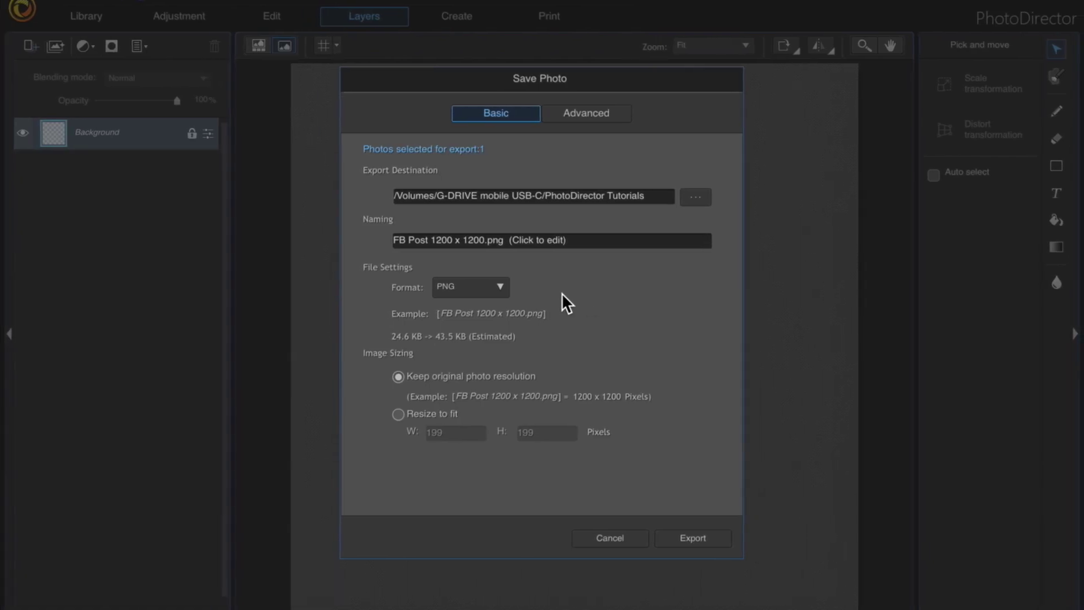
# Export the blank canvas as a PNG at its original resolution to the PhotoDirector Tutorials folder
pyautogui.click(497, 286)
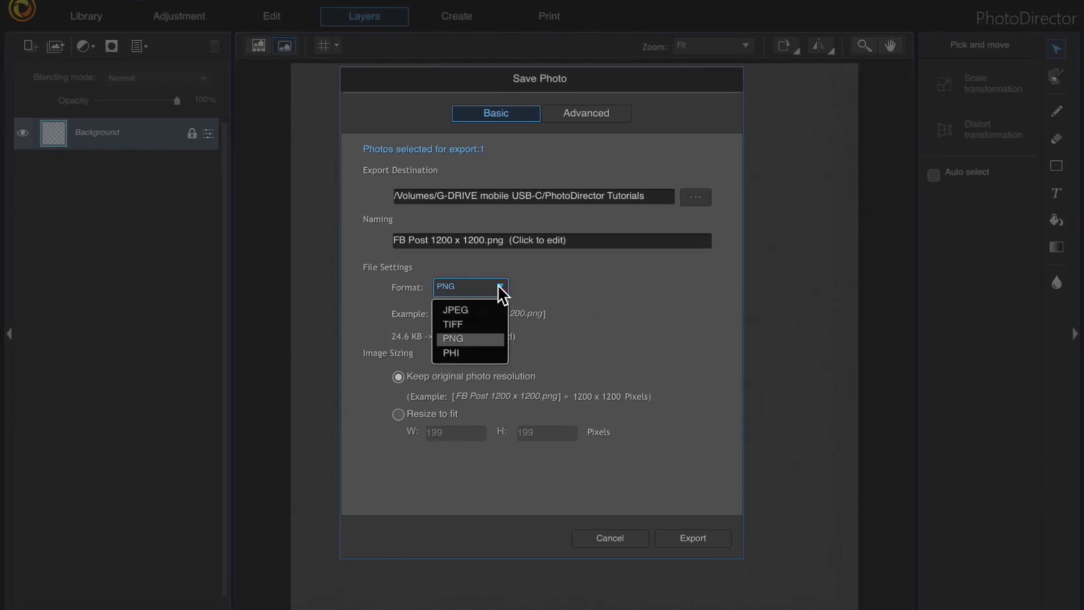
pyautogui.click(487, 340)
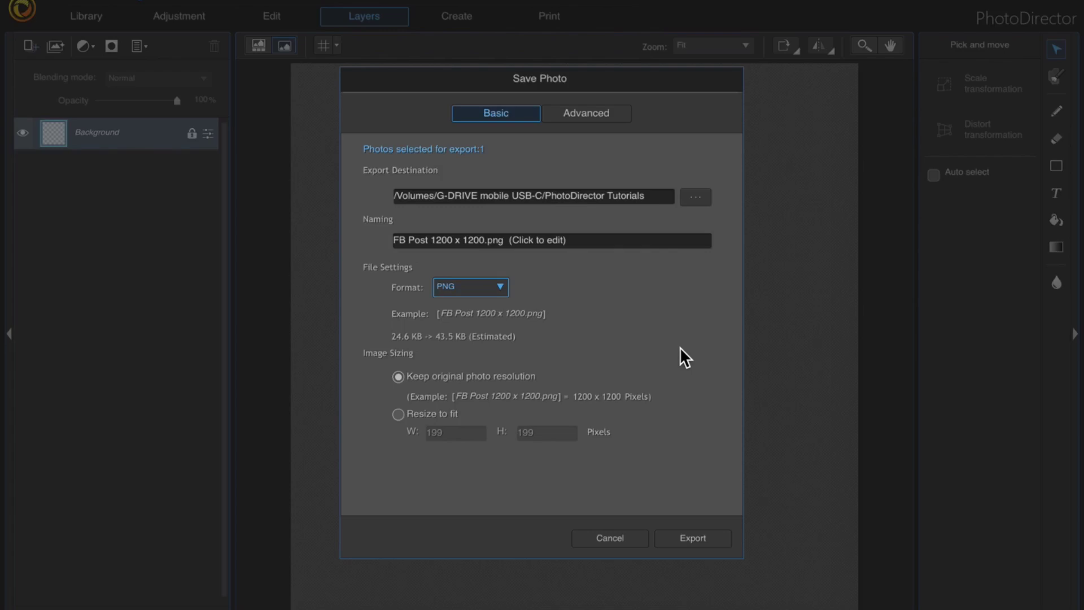
pyautogui.click(697, 537)
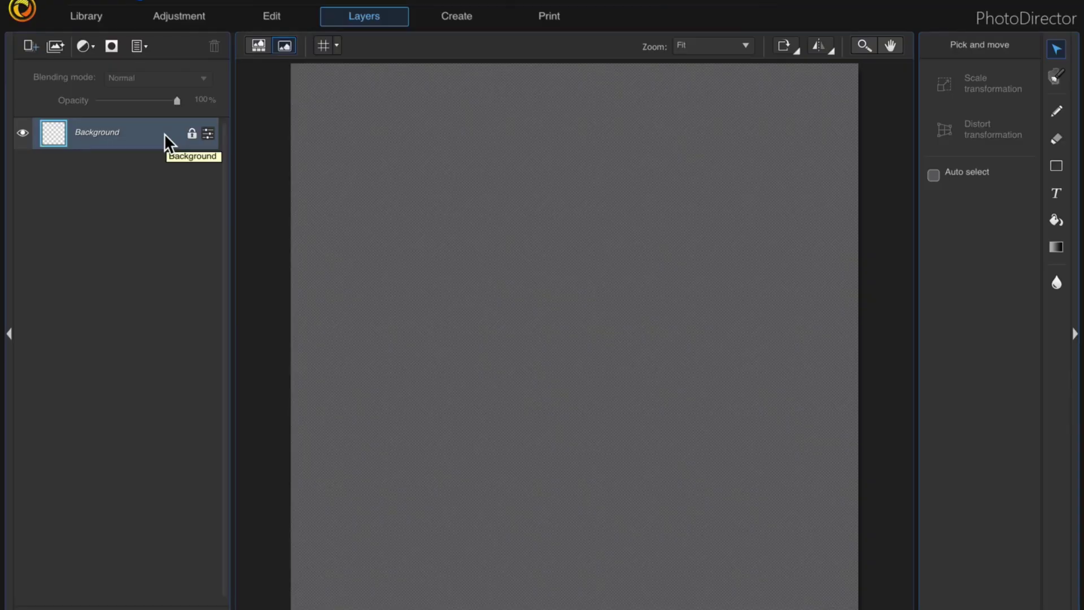
# Import "FB Post 1200 x 1200.png" from the PhotoDirector Tutorials folder into the library and add it to the "FB Post 1200 x 1200" album
pyautogui.click(105, 18)
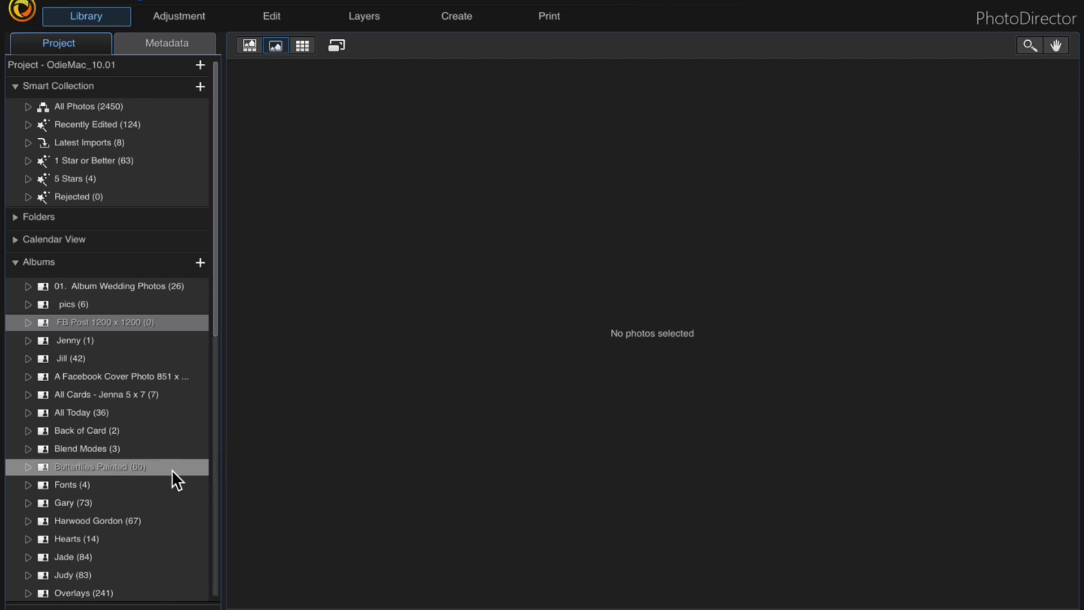
pyautogui.click(105, 413)
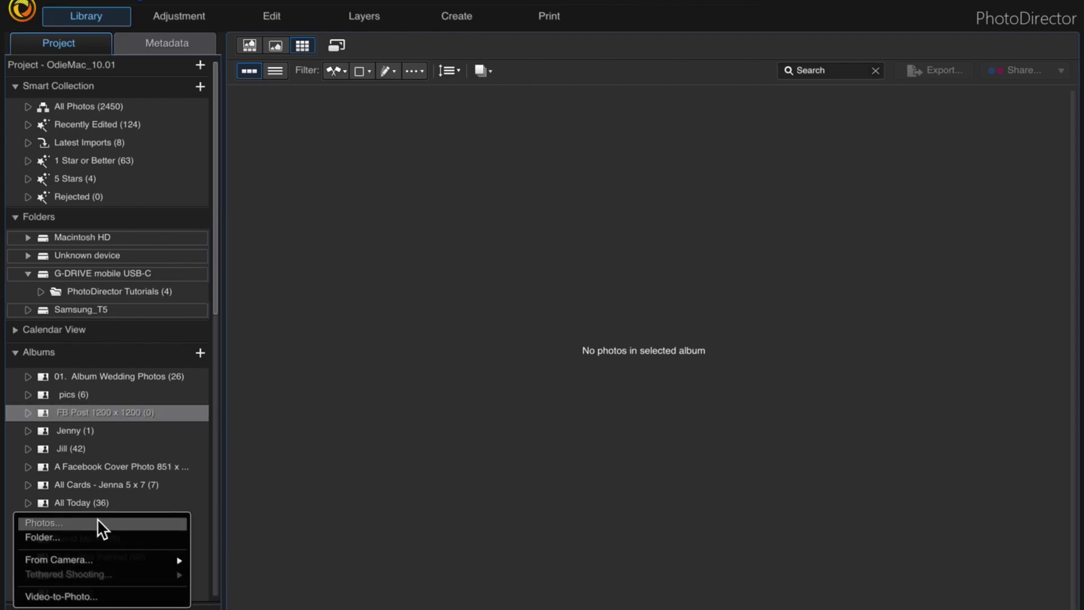
pyautogui.click(97, 521)
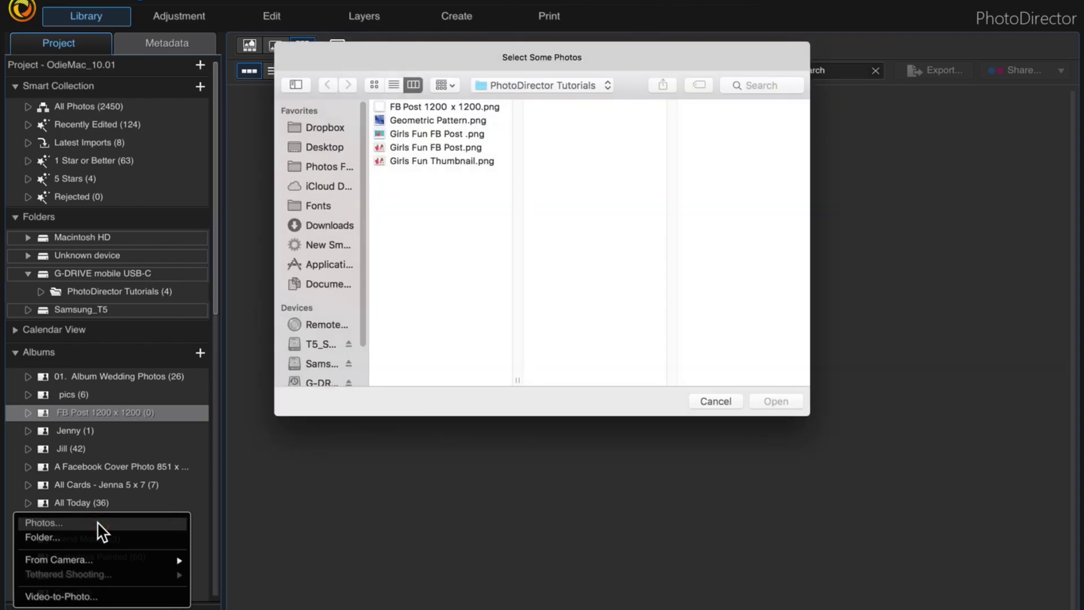
pyautogui.doubleClick(436, 106)
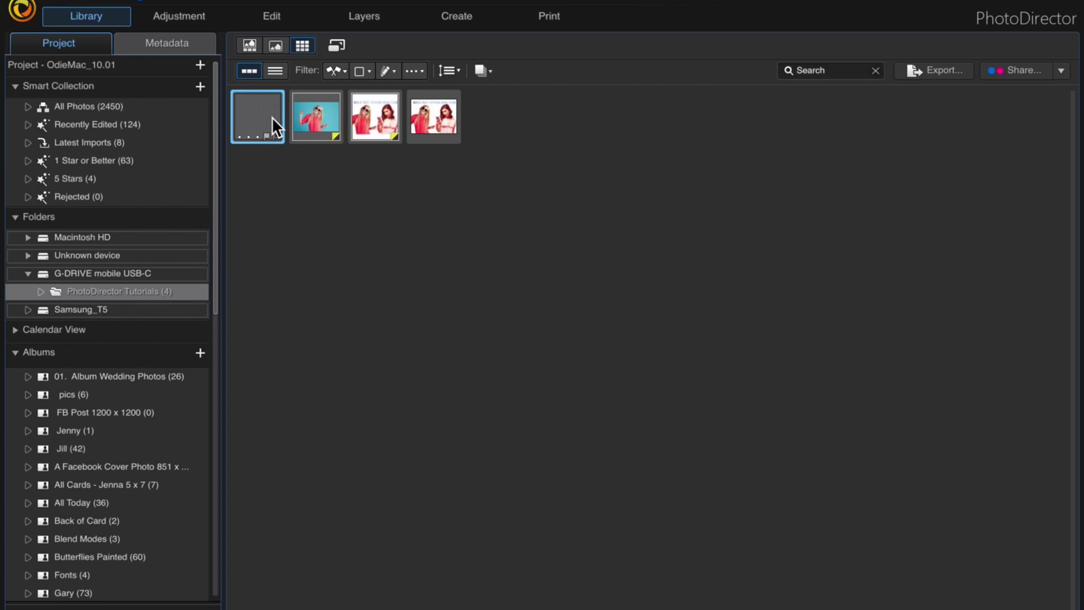
pyautogui.moveTo(265, 100); pyautogui.dragTo(145, 412)
pyautogui.click(175, 411)
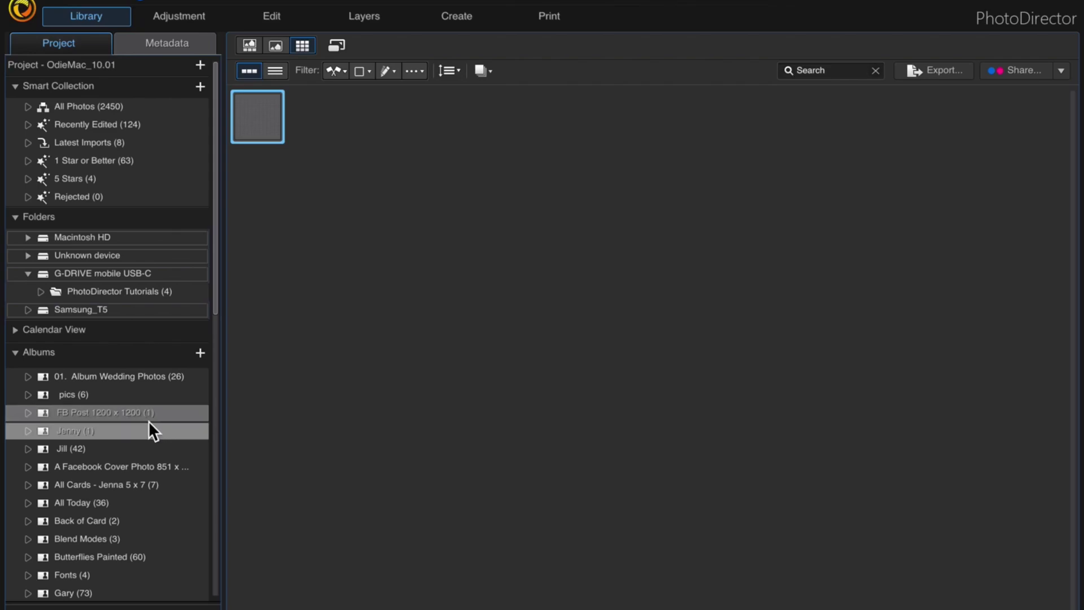
# Add the photos "Girl in shock looking at cell phone.jpg" and "funky woman dancing.jpg" from their albums to the "FB Post 1200 x 1200" album
pyautogui.click(138, 429)
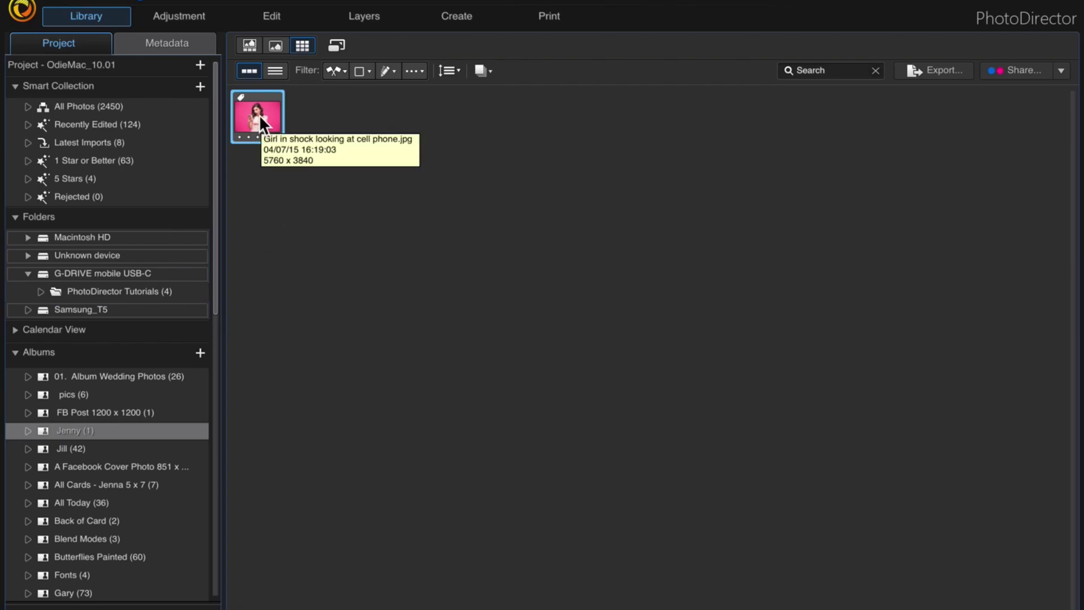
pyautogui.moveTo(260, 116); pyautogui.dragTo(126, 417)
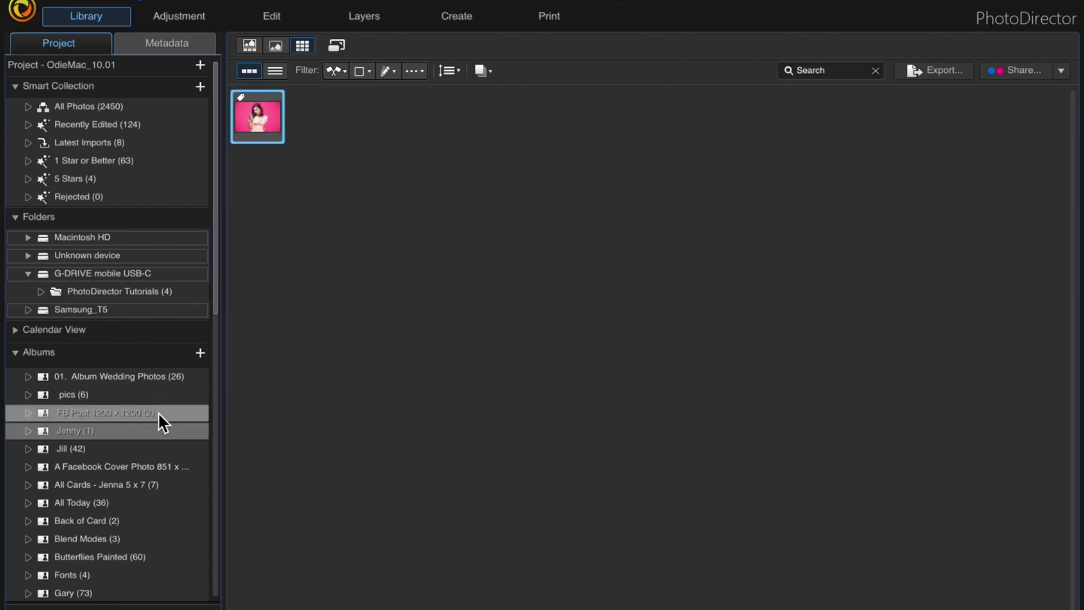
pyautogui.scroll(-1, 164, 423)
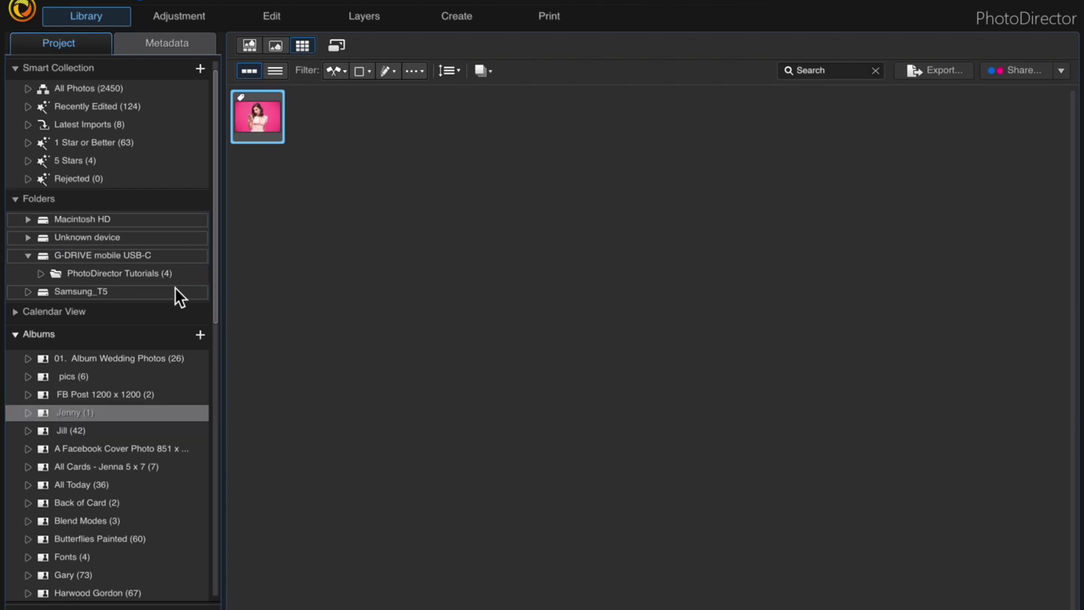
pyautogui.click(101, 430)
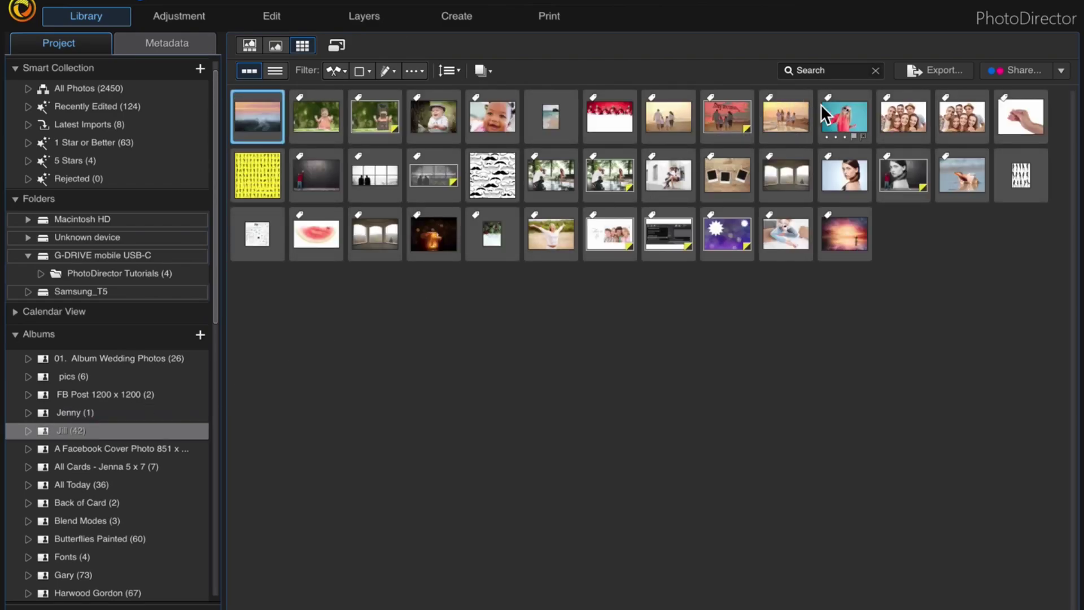
pyautogui.moveTo(849, 106); pyautogui.dragTo(140, 389)
pyautogui.click(182, 394)
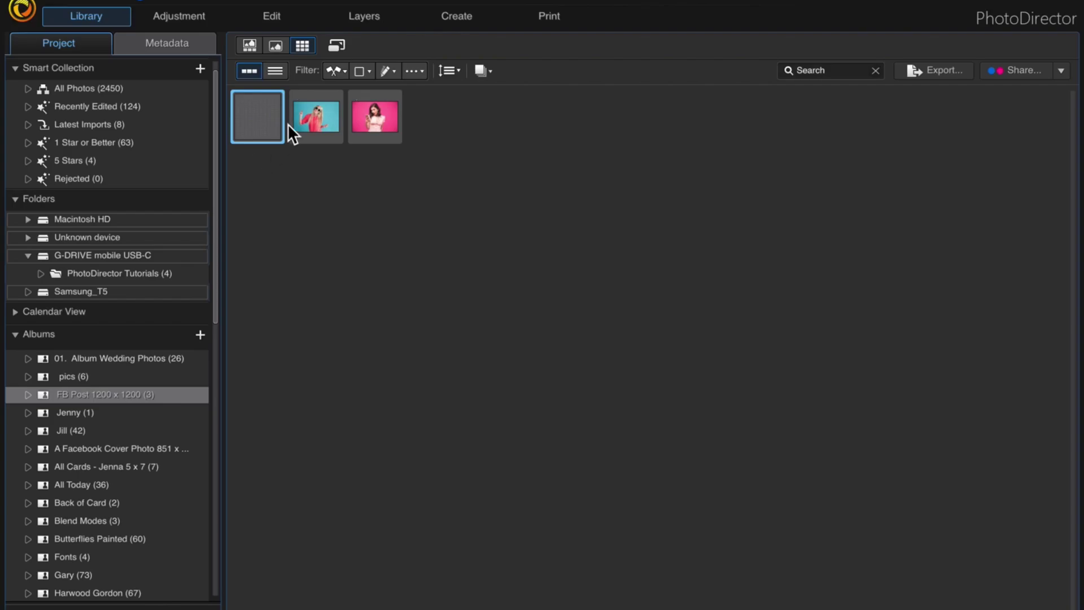
# Open the blank canvas in the Layers module and add the dancing woman photo as a layer, with the shocked girl photo above it
pyautogui.click(368, 17)
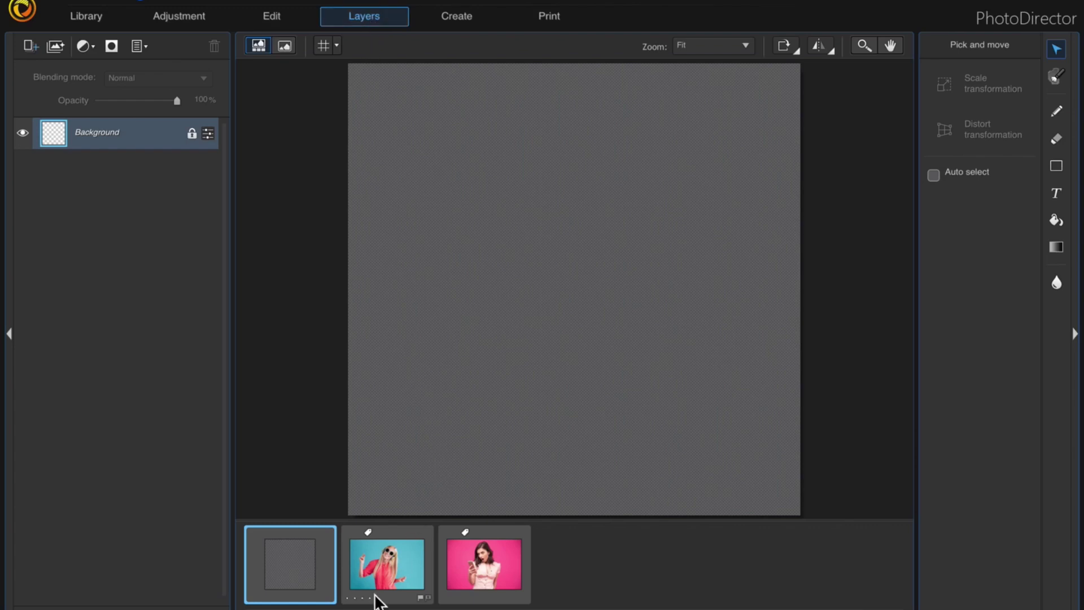
pyautogui.moveTo(393, 566); pyautogui.dragTo(151, 123)
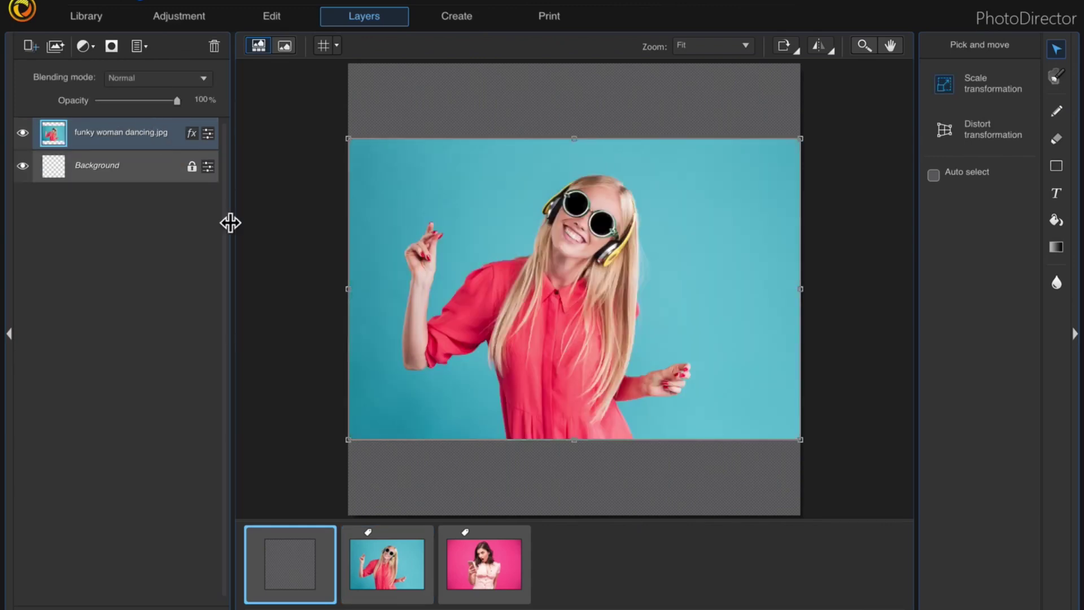
pyautogui.moveTo(480, 561); pyautogui.dragTo(125, 121)
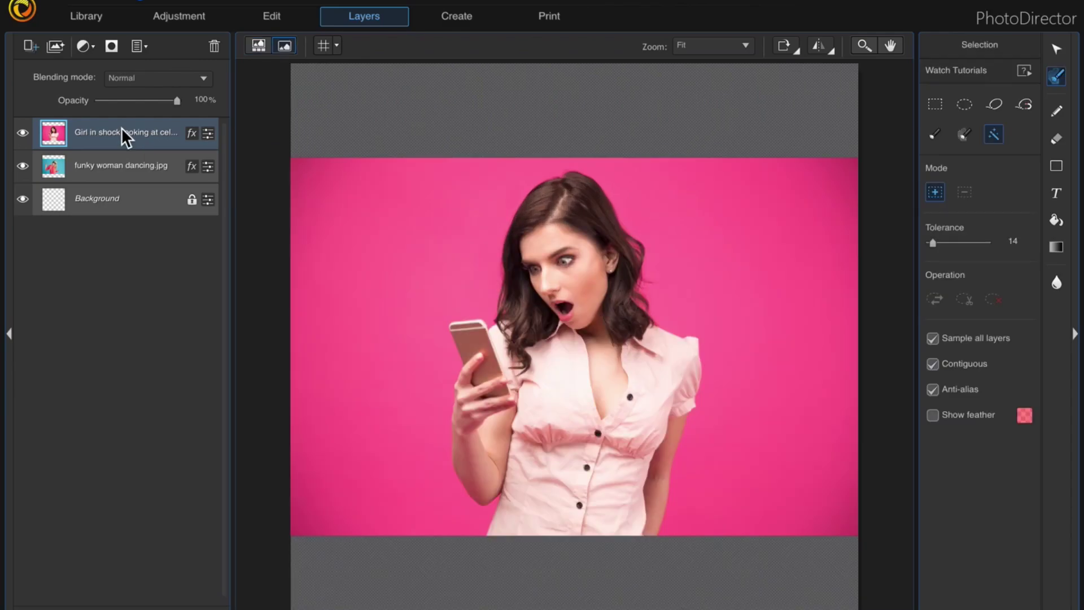
# Scale the shocked girl layer and the dancing woman layer each down to about four fifths of the canvas width
pyautogui.click(1057, 49)
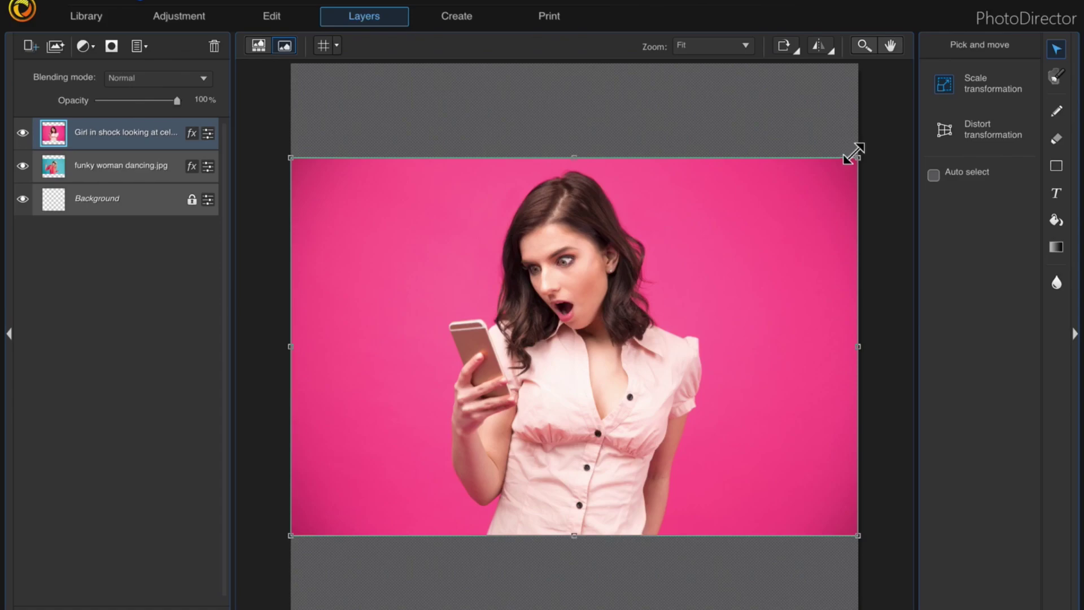
pyautogui.moveTo(854, 154); pyautogui.dragTo(750, 225)
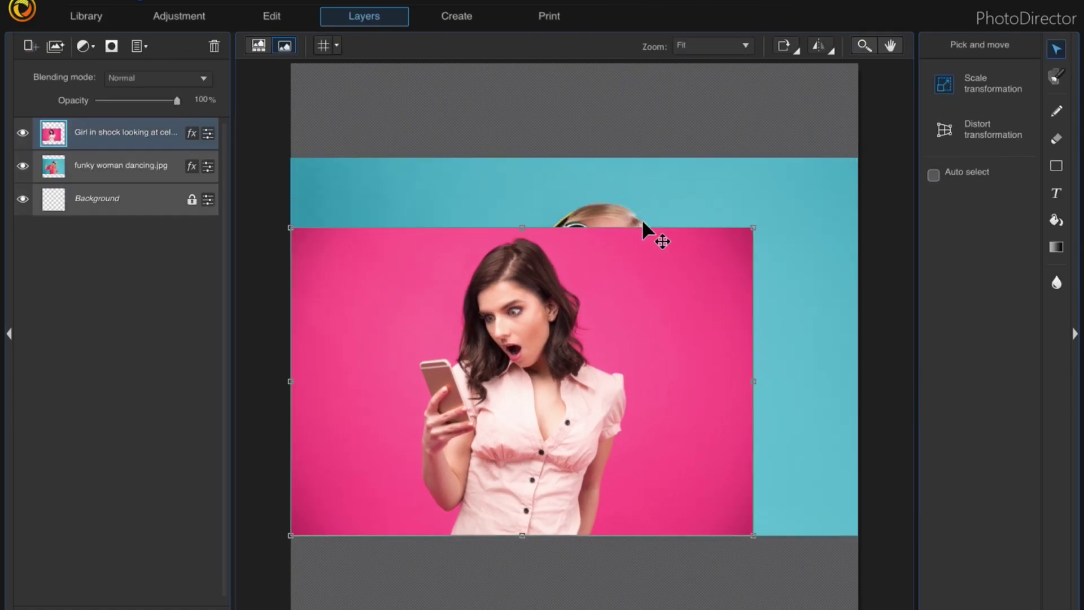
pyautogui.click(128, 168)
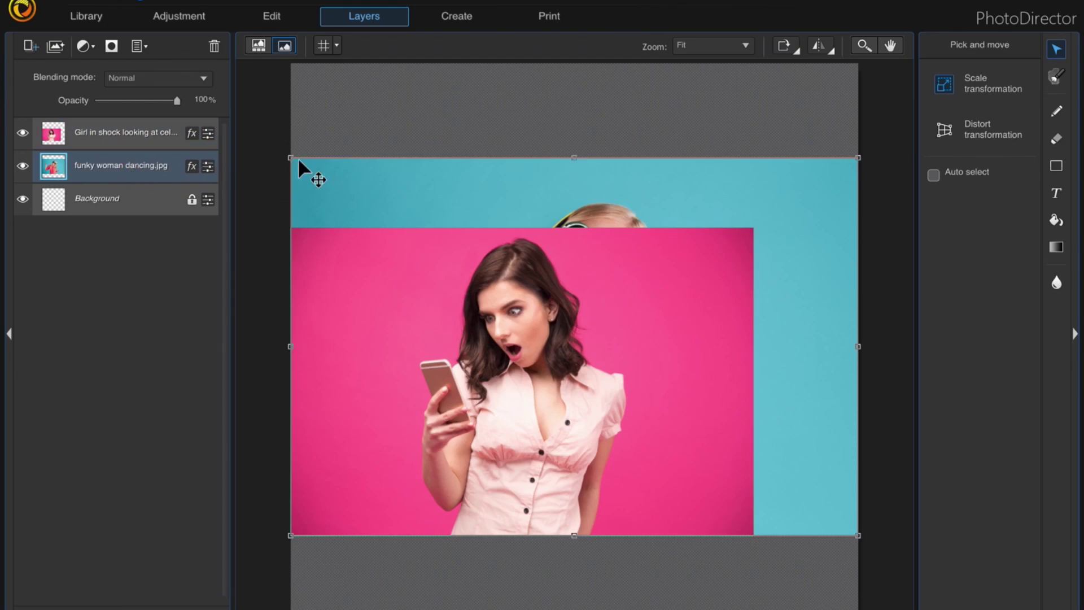
pyautogui.moveTo(292, 159); pyautogui.dragTo(433, 231)
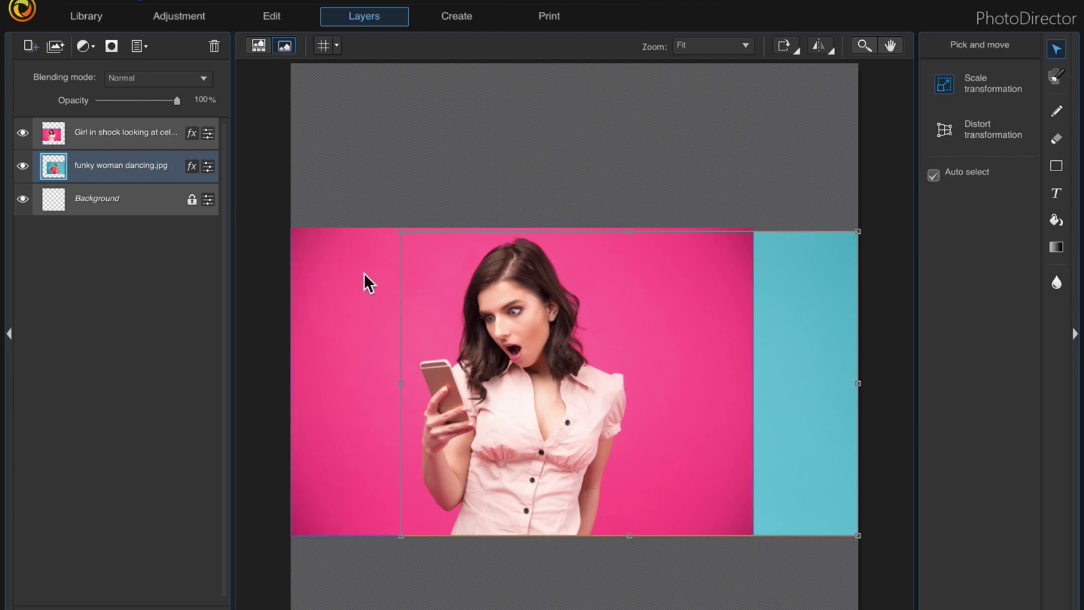
# Arrange the two photos side by side near mid-canvas, shocked girl on the left and dancing woman on the right, with auto select enabled
pyautogui.moveTo(359, 273); pyautogui.dragTo(627, 289)
pyautogui.moveTo(755, 306); pyautogui.dragTo(808, 279)
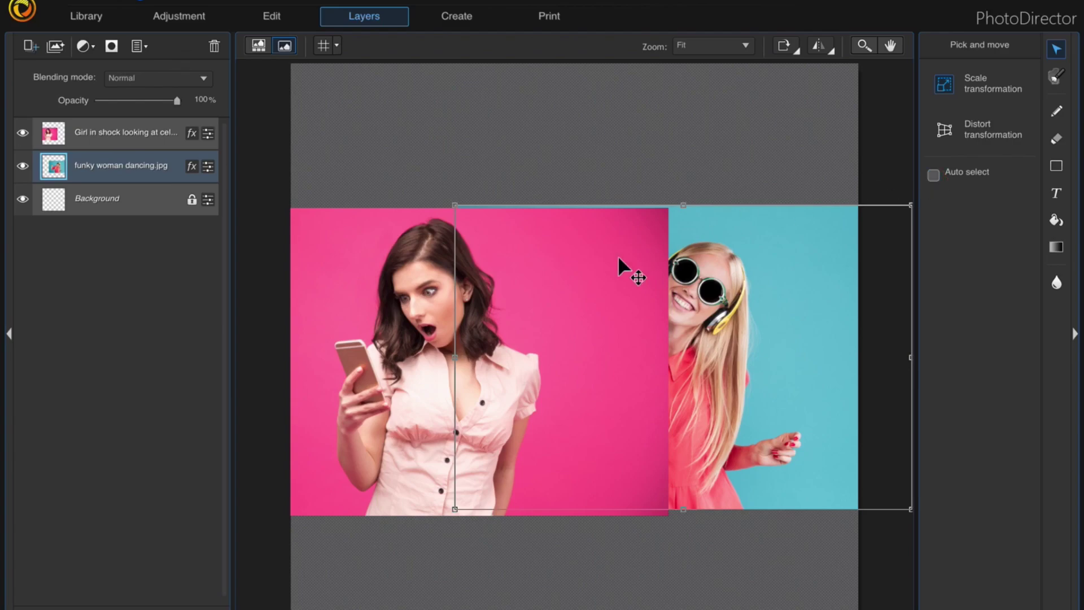
pyautogui.moveTo(383, 269); pyautogui.dragTo(370, 242)
pyautogui.moveTo(397, 277); pyautogui.dragTo(398, 289)
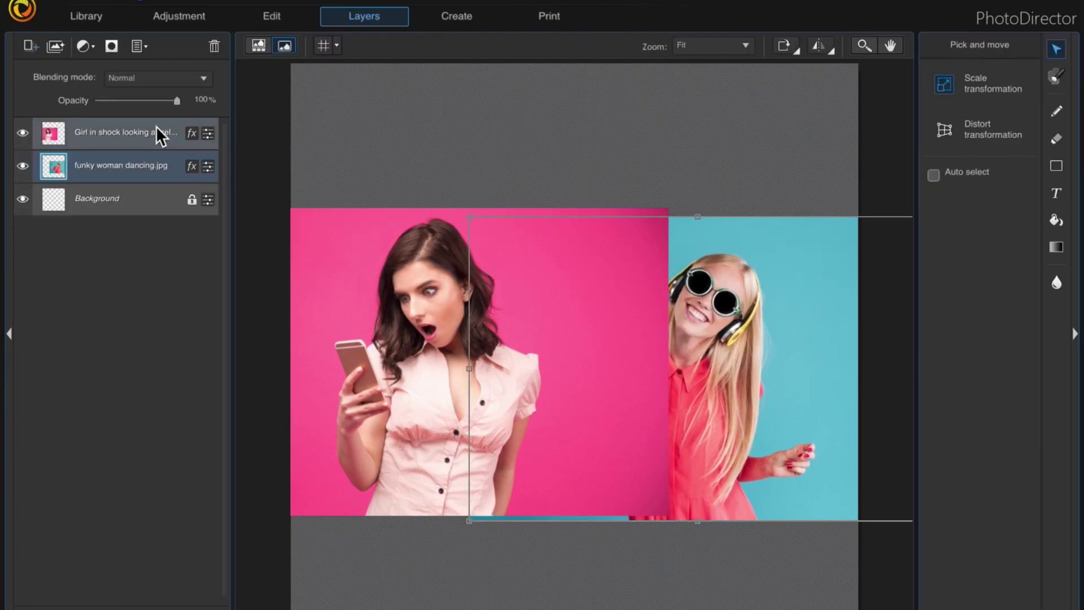
pyautogui.click(103, 133)
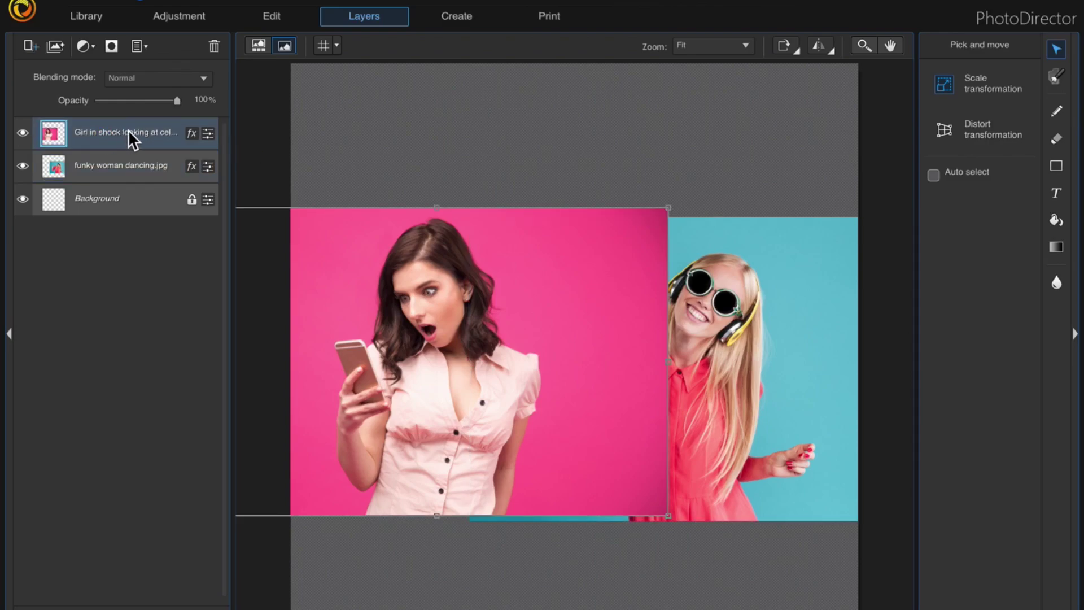
pyautogui.click(933, 176)
pyautogui.moveTo(496, 311); pyautogui.dragTo(468, 281)
pyautogui.moveTo(711, 317); pyautogui.dragTo(744, 275)
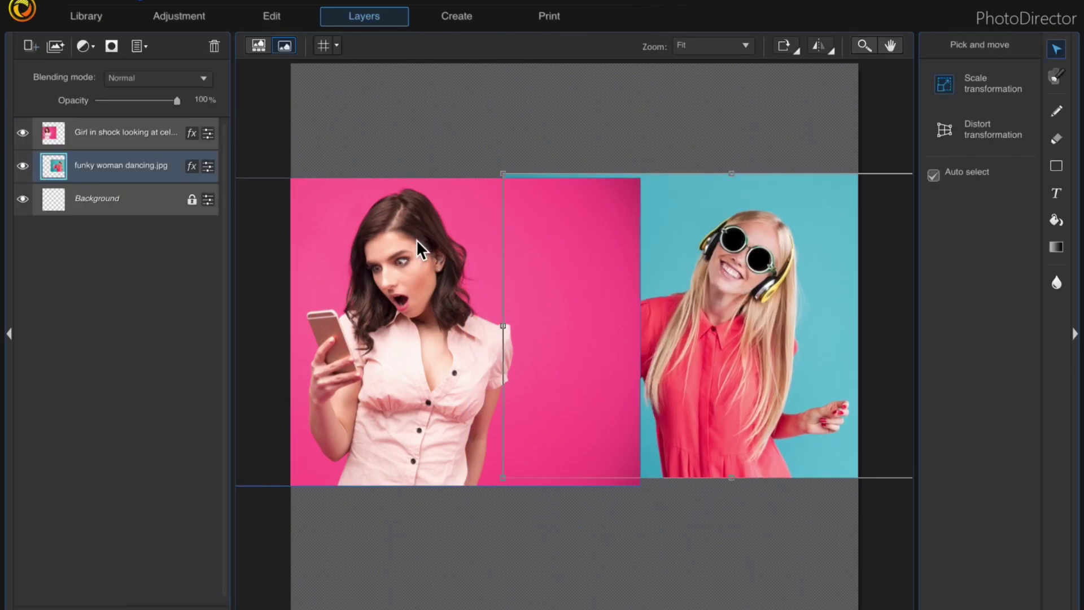
# Hide the dancing woman layer, then enlarge the shocked girl photo to almost the full canvas width and center it horizontally
pyautogui.click(21, 165)
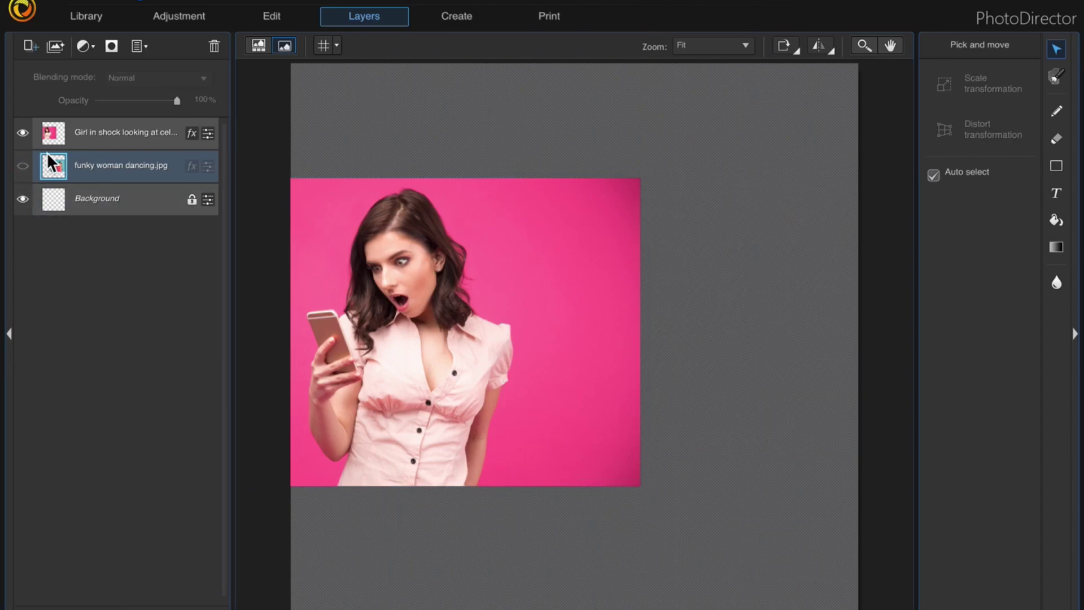
pyautogui.click(118, 131)
pyautogui.moveTo(416, 245); pyautogui.dragTo(597, 250)
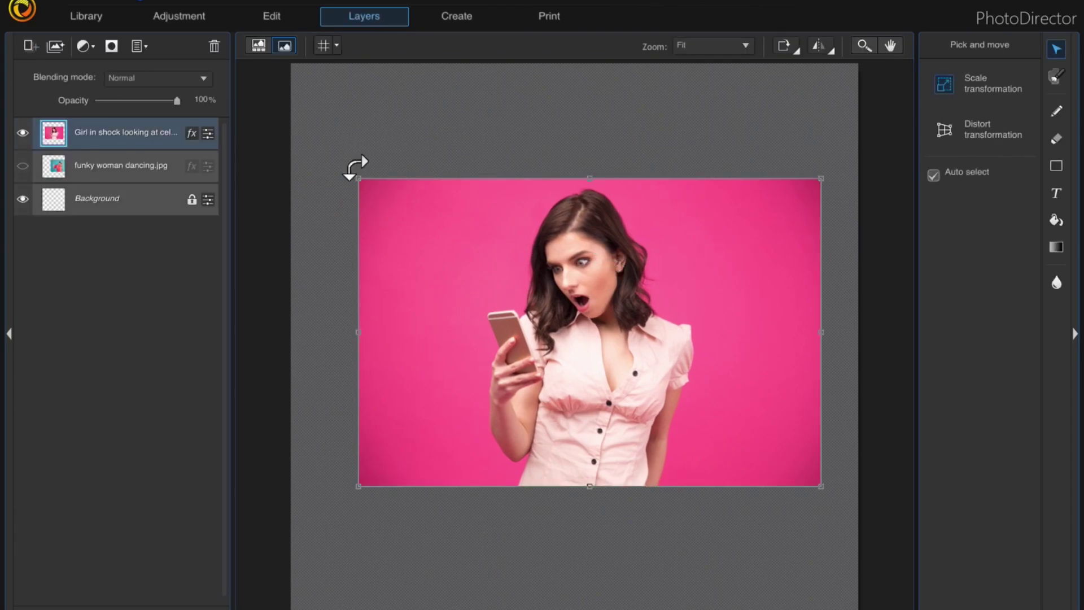
pyautogui.moveTo(352, 176); pyautogui.dragTo(281, 126)
pyautogui.moveTo(436, 223); pyautogui.dragTo(456, 240)
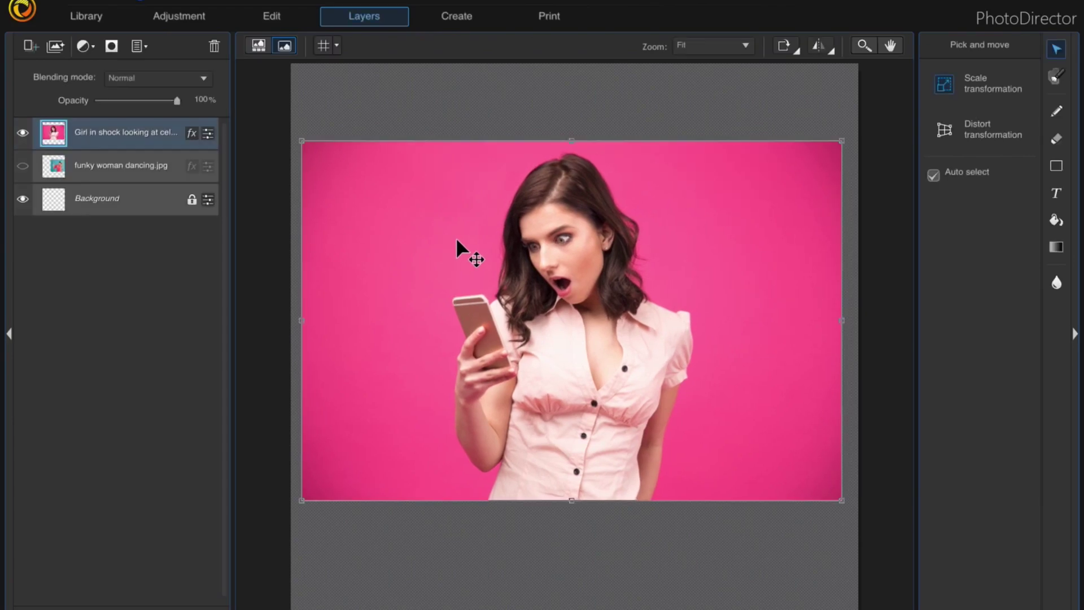
# Select the shocked girl's pink background with the Magic Wand at tolerance 57, delete it and clear the selection
pyautogui.click(1056, 79)
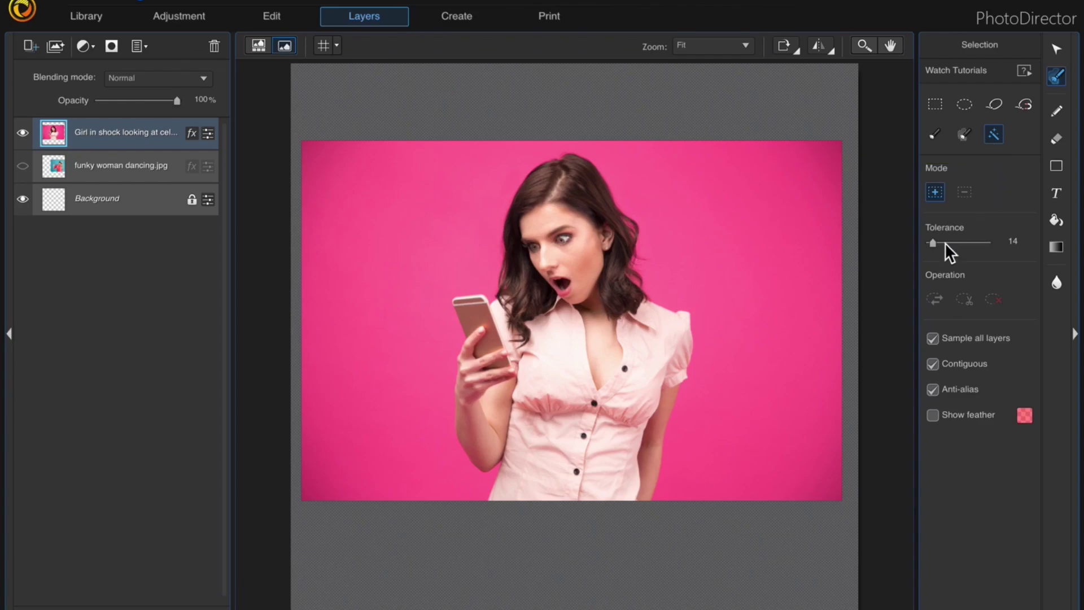
pyautogui.moveTo(931, 242); pyautogui.dragTo(943, 243)
pyautogui.click(667, 243)
pyautogui.click(838, 141)
pyautogui.click(965, 298)
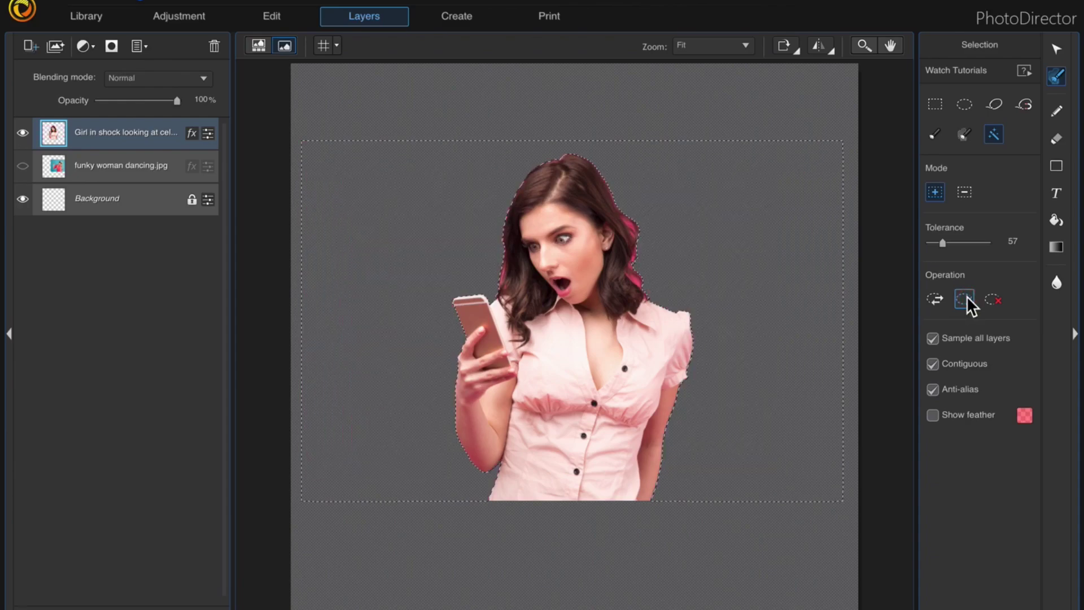
pyautogui.click(996, 299)
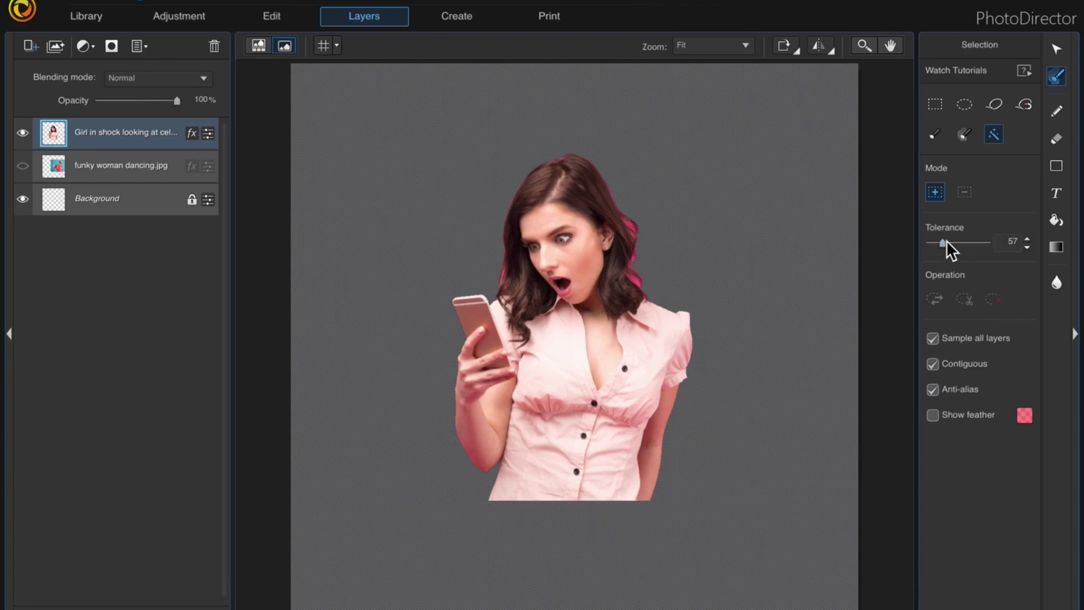
# Enlarge the shocked girl cutout to about four fifths of the canvas width and position it with her head near the canvas's upper edge
pyautogui.moveTo(944, 241); pyautogui.dragTo(934, 243)
pyautogui.click(1056, 49)
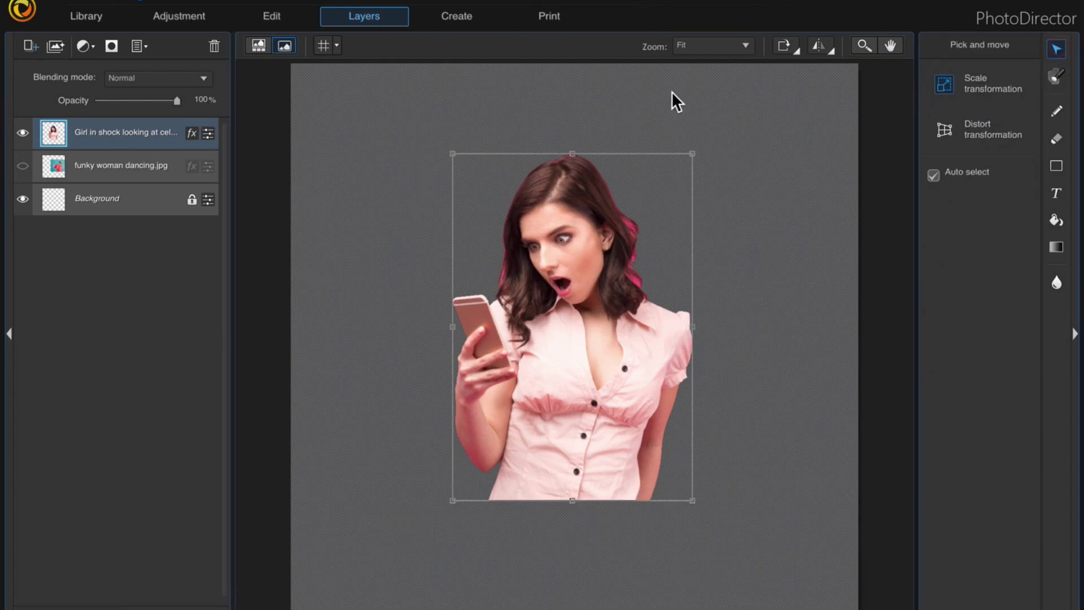
pyautogui.moveTo(452, 153); pyautogui.dragTo(332, 79)
pyautogui.moveTo(559, 226); pyautogui.dragTo(598, 251)
pyautogui.moveTo(383, 93); pyautogui.dragTo(287, 33)
pyautogui.moveTo(420, 122); pyautogui.dragTo(509, 251)
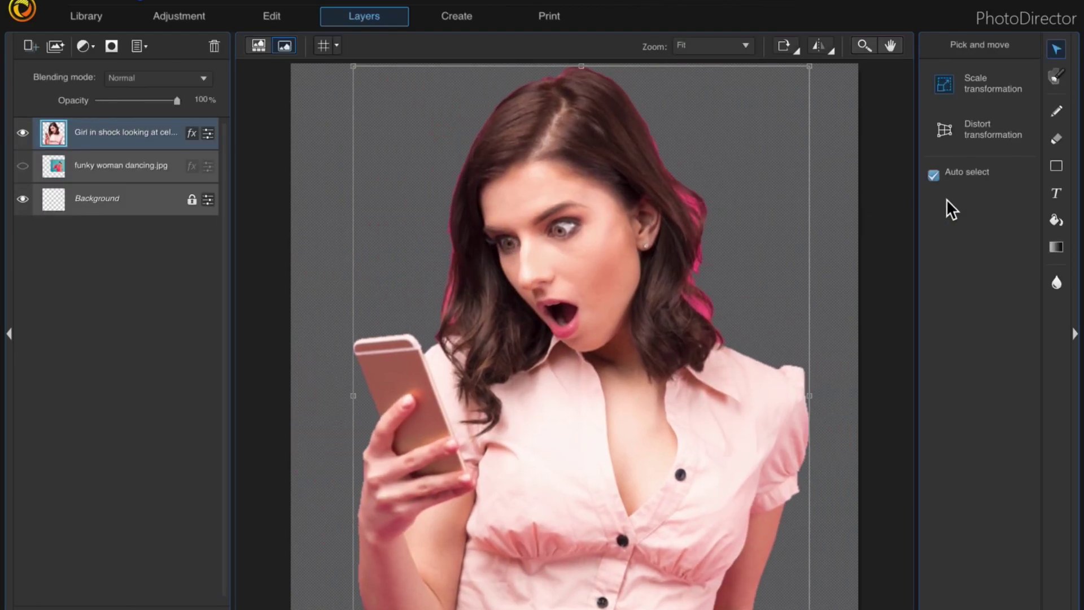
# Select the leftover pink patches along the right side of the girl's hair with the Magic Wand at tolerance 17, delete them and deselect
pyautogui.click(1056, 77)
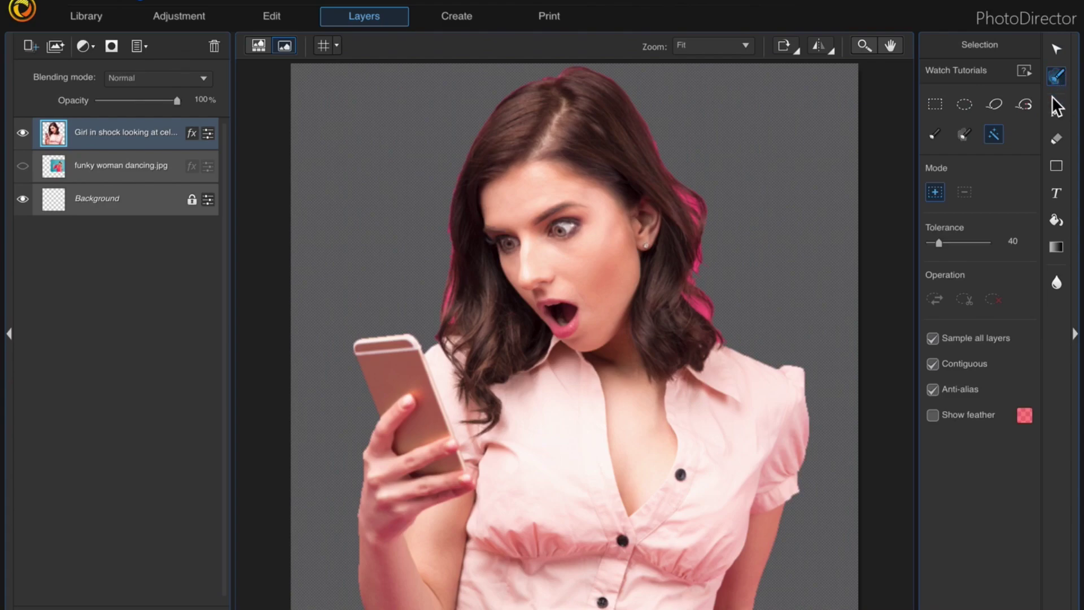
pyautogui.moveTo(940, 239); pyautogui.dragTo(934, 239)
pyautogui.click(706, 296)
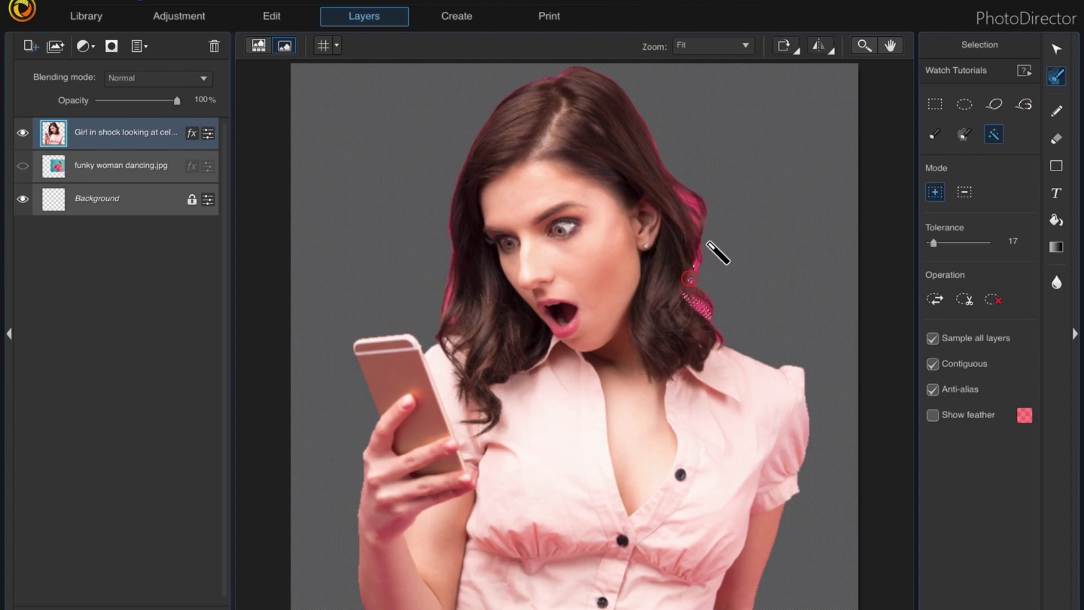
pyautogui.click(695, 200)
pyautogui.click(676, 189)
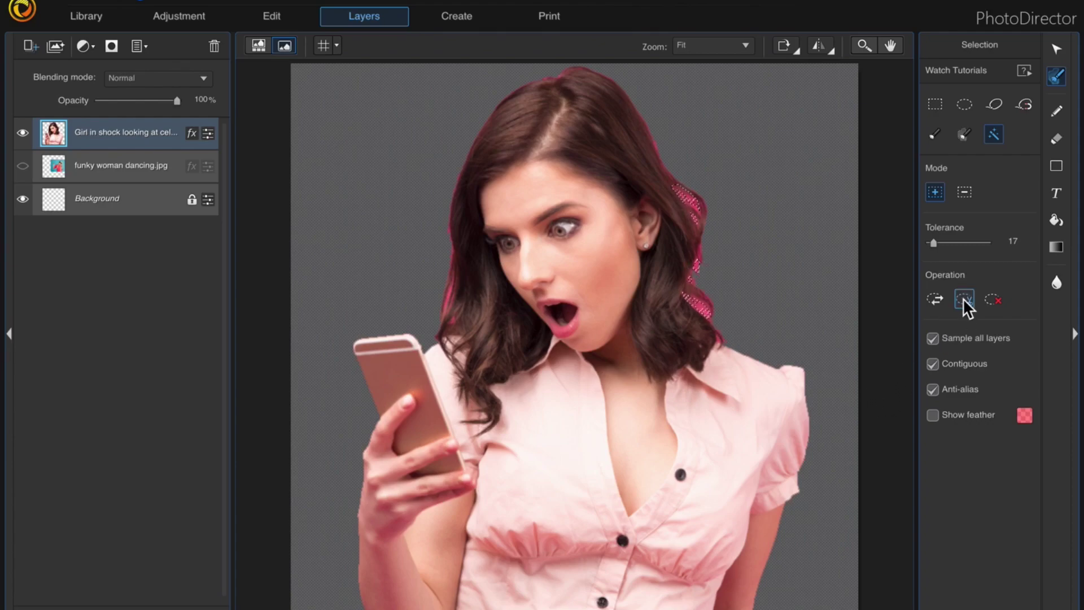
pyautogui.click(992, 298)
# Show the dancing woman layer again and move the shocked girl cutout to the canvas's right side, leaving the dancing woman layer selected
pyautogui.click(23, 166)
pyautogui.click(105, 164)
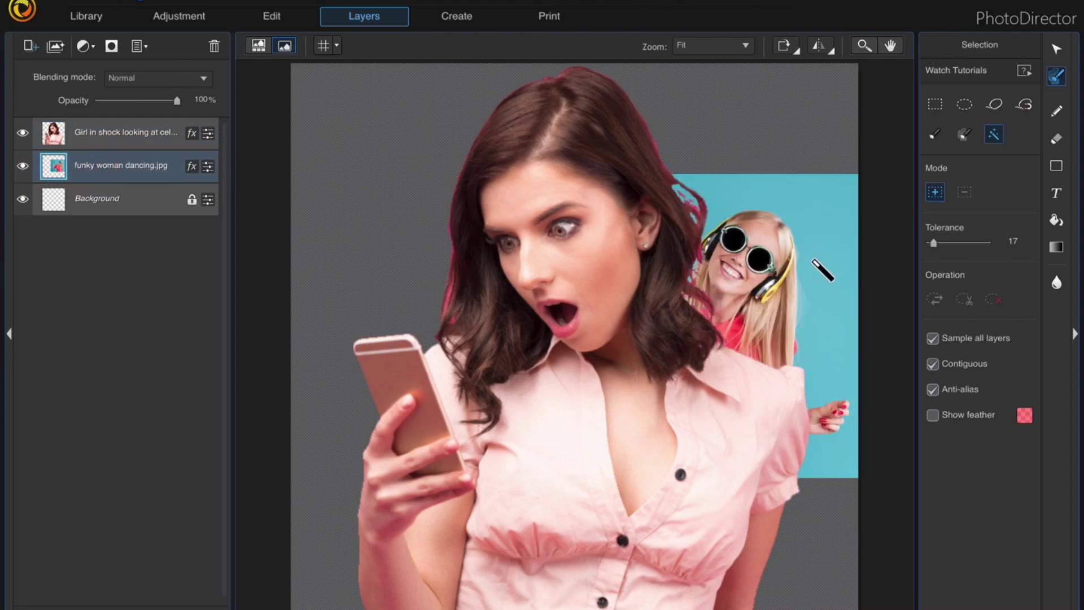
pyautogui.click(1056, 49)
pyautogui.moveTo(618, 150); pyautogui.dragTo(463, 153)
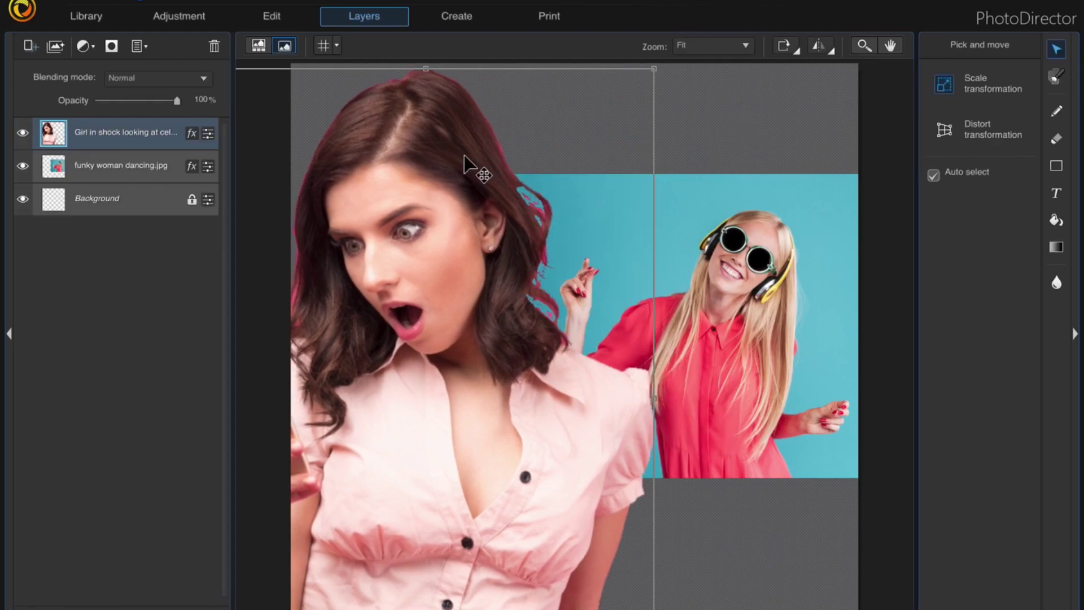
pyautogui.moveTo(455, 182); pyautogui.dragTo(799, 249)
pyautogui.click(151, 168)
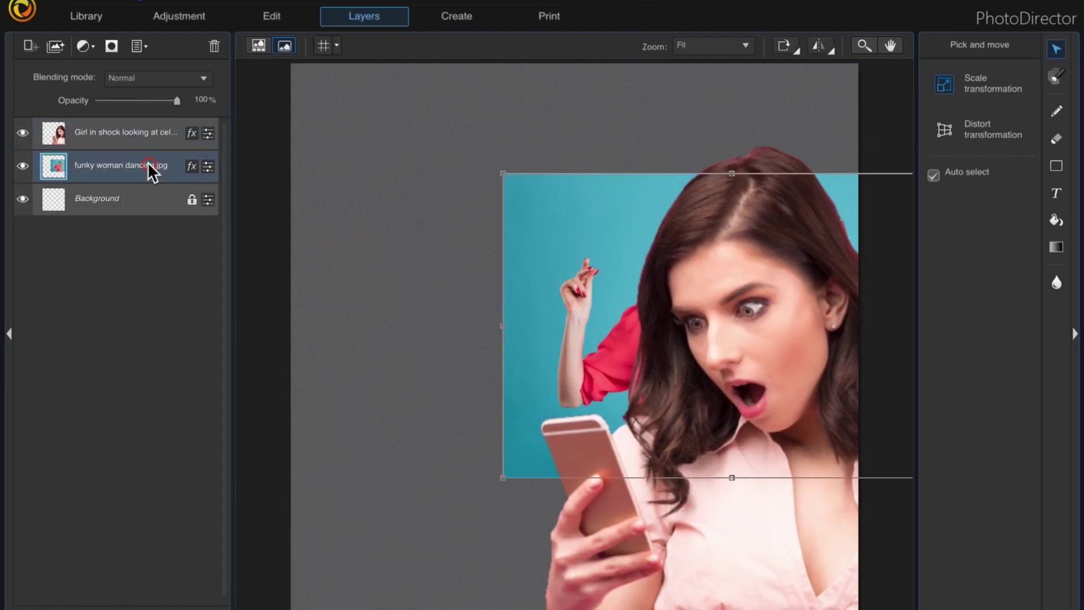
# Move the dancing woman photo flush to the canvas's left edge and hide the shocked girl layer
pyautogui.moveTo(628, 189); pyautogui.dragTo(417, 164)
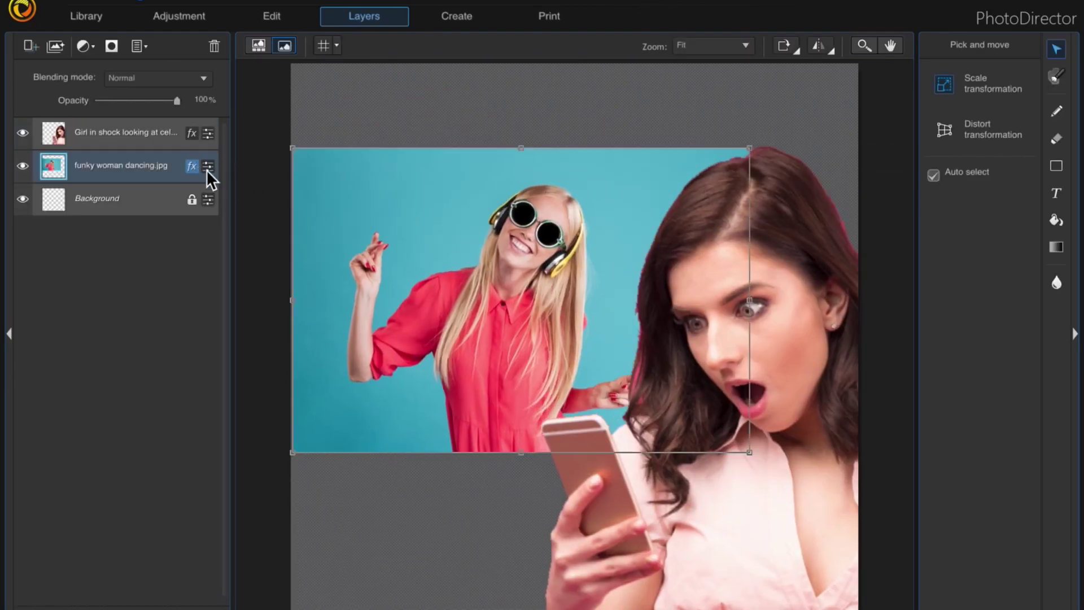
pyautogui.click(23, 132)
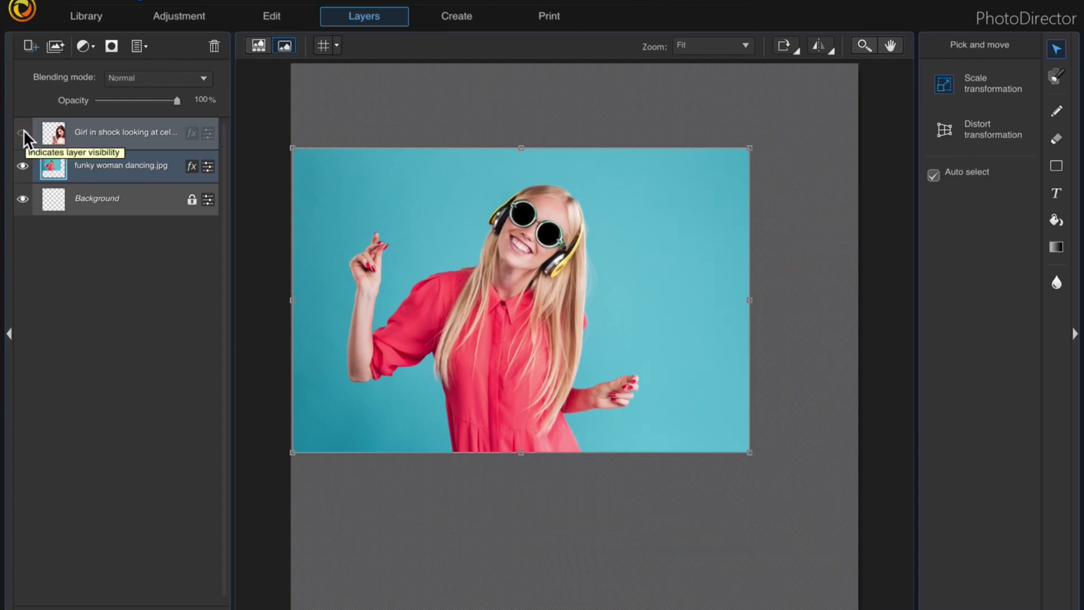
# Select the dancing woman's turquoise background with the Magic Wand at tolerance 93, delete it and clear the selection
pyautogui.click(1057, 75)
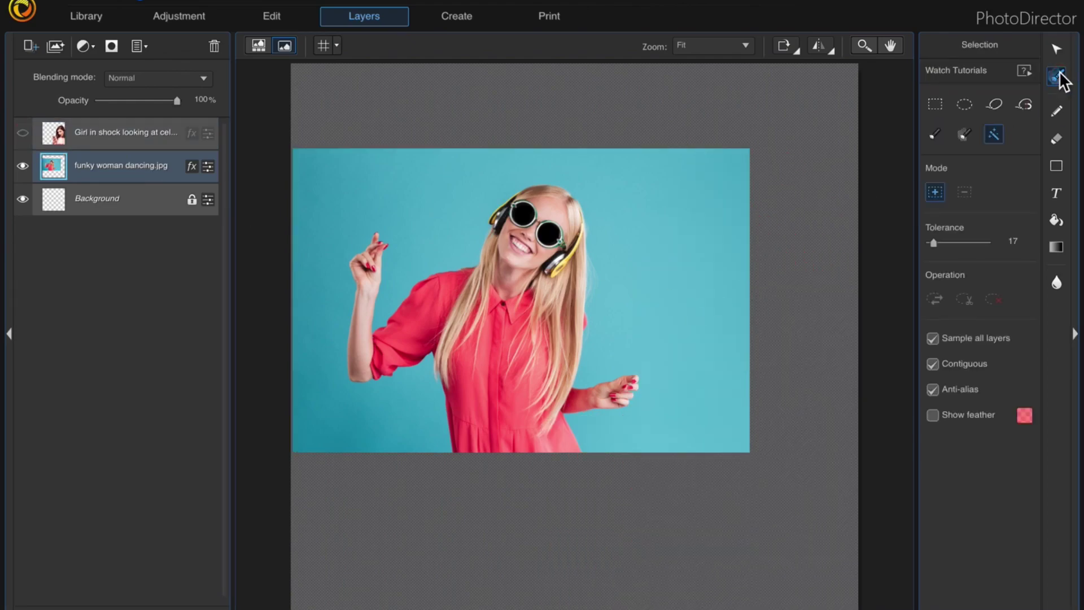
pyautogui.click(705, 197)
pyautogui.click(982, 299)
pyautogui.click(953, 241)
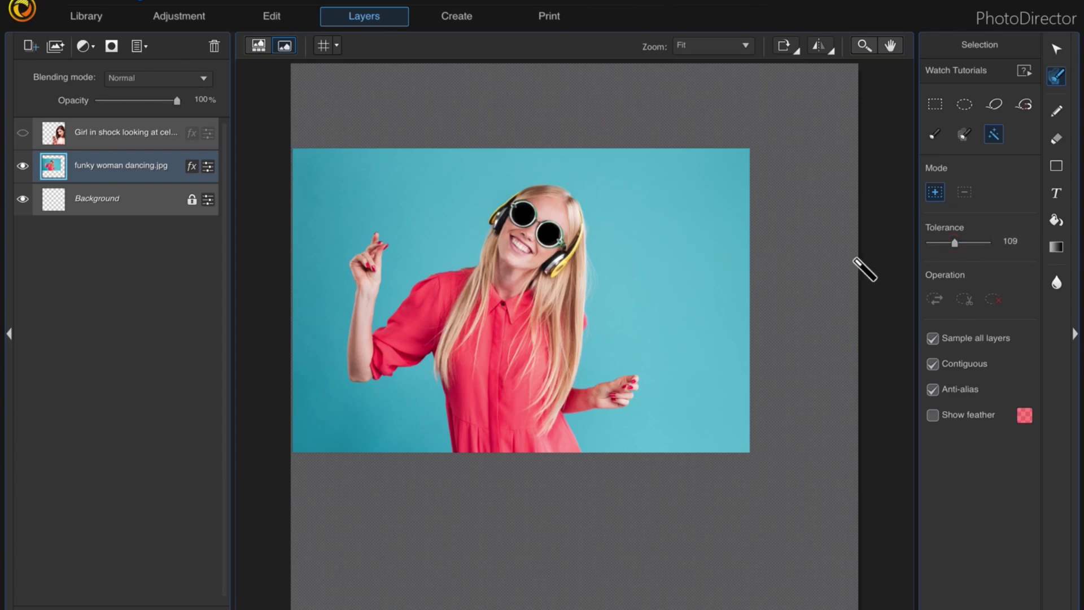
pyautogui.moveTo(954, 242); pyautogui.dragTo(951, 242)
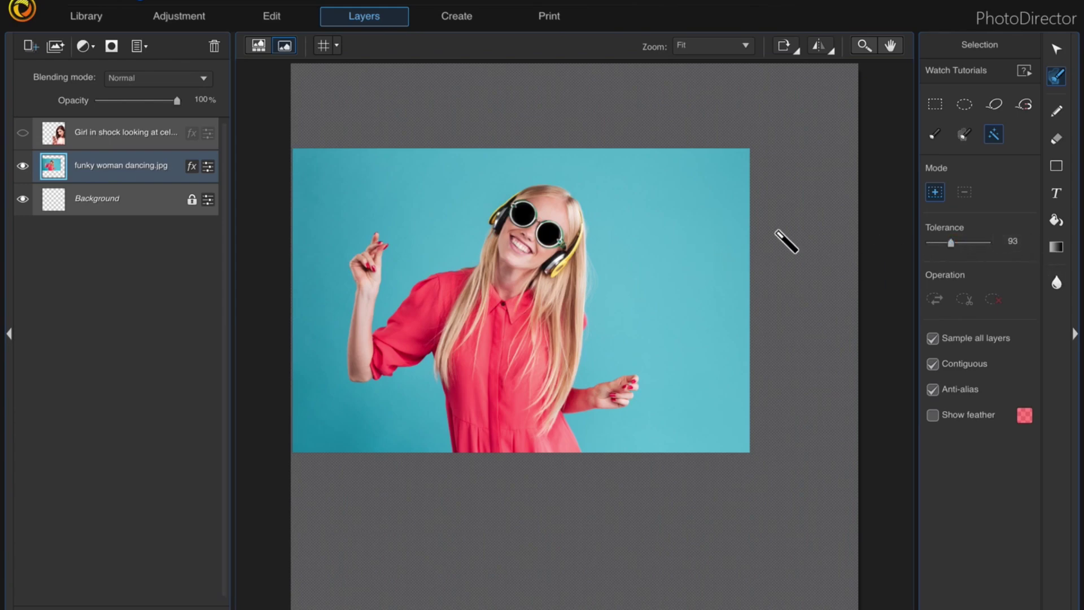
pyautogui.click(655, 229)
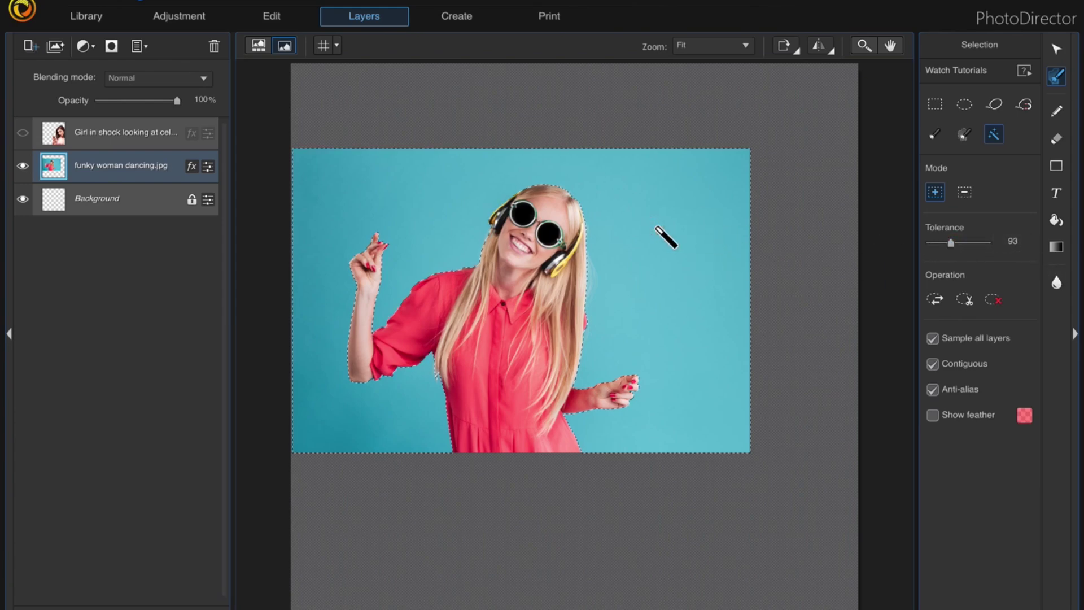
pyautogui.click(965, 299)
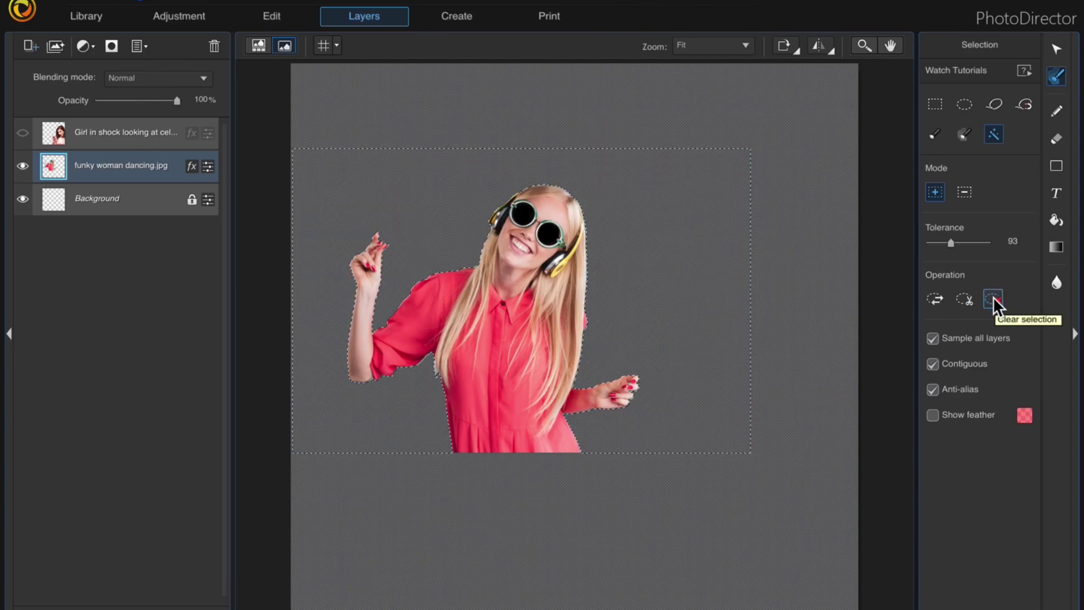
pyautogui.click(993, 299)
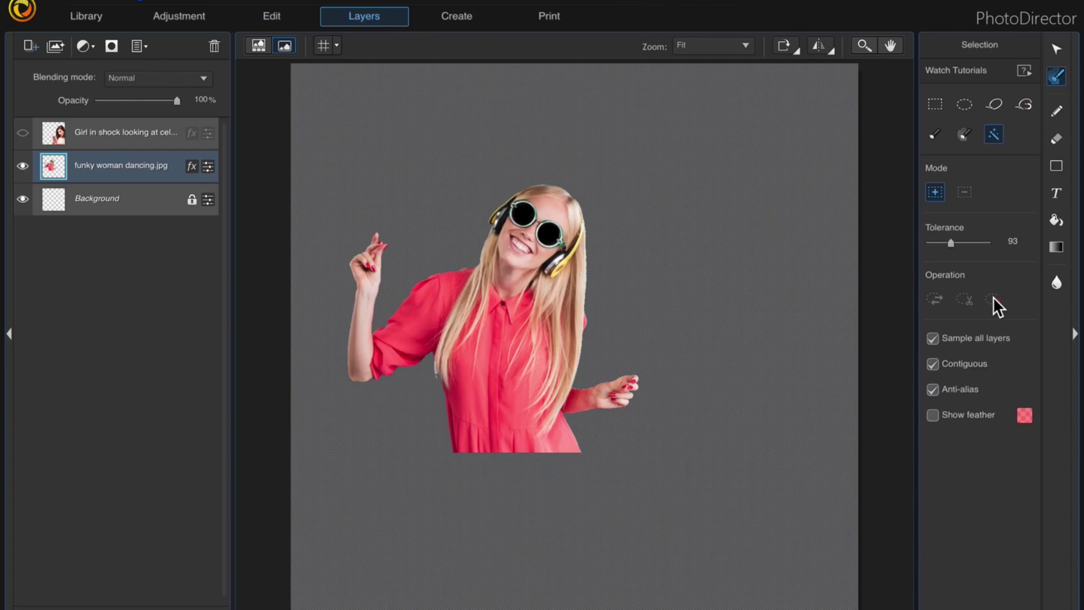
# Show the shocked girl layer again, then enlarge the dancing woman cutout and place it lower along the canvas's left edge
pyautogui.click(23, 133)
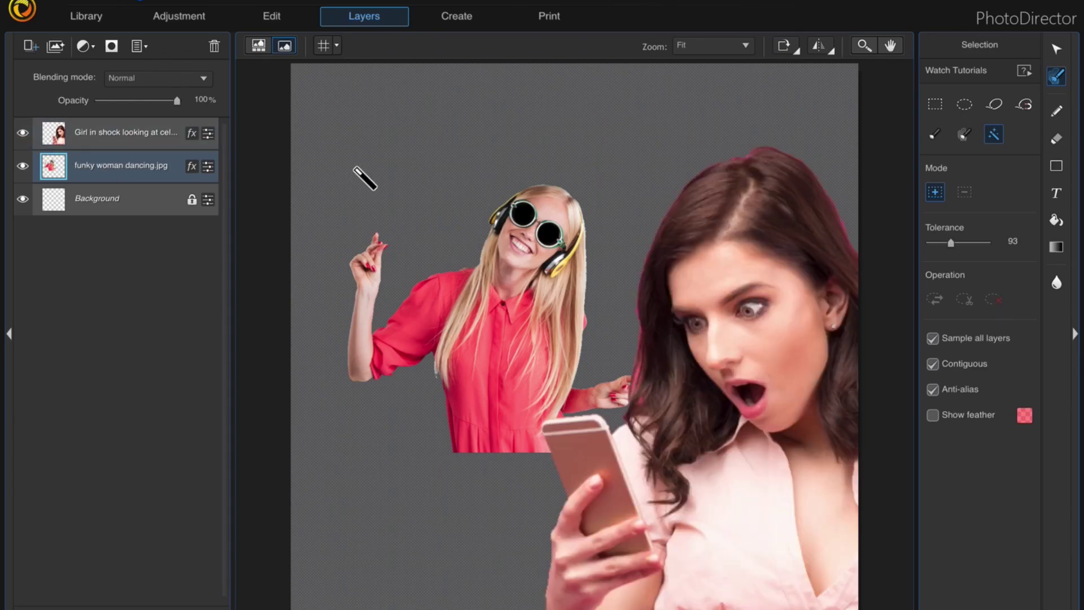
pyautogui.click(1057, 49)
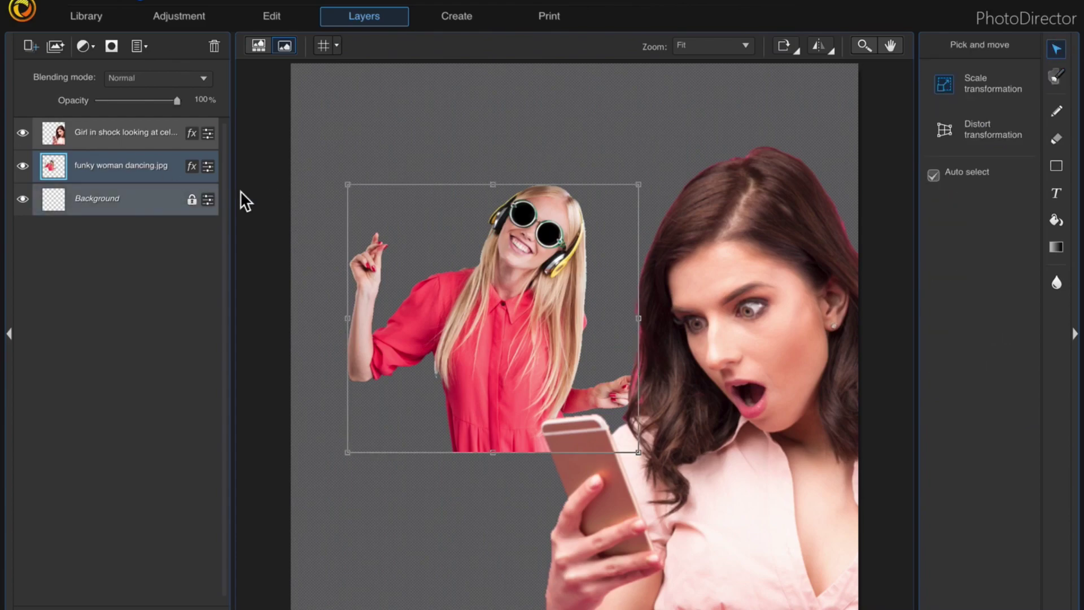
pyautogui.moveTo(346, 184); pyautogui.dragTo(229, 116)
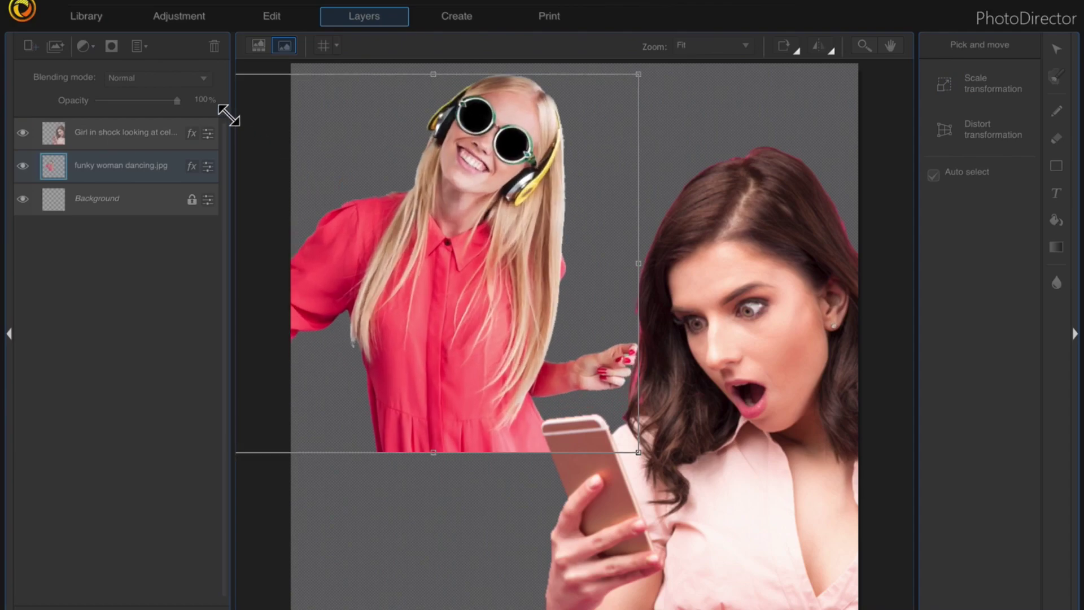
pyautogui.moveTo(454, 259); pyautogui.dragTo(435, 342)
pyautogui.moveTo(602, 201); pyautogui.dragTo(557, 238)
# Scale down the shocked girl cutout and reposition it on the canvas's right side, facing the dancing woman
pyautogui.click(137, 134)
pyautogui.moveTo(541, 144); pyautogui.dragTo(734, 258)
pyautogui.moveTo(770, 318)
pyautogui.mouseDown()
pyautogui.moveTo(699, 232)
pyautogui.moveTo(709, 248)
pyautogui.mouseUp()
pyautogui.click(103, 131)
# Enlarge the dancing woman cutout and move it left and down until her head is level with the shocked girl's
pyautogui.click(144, 169)
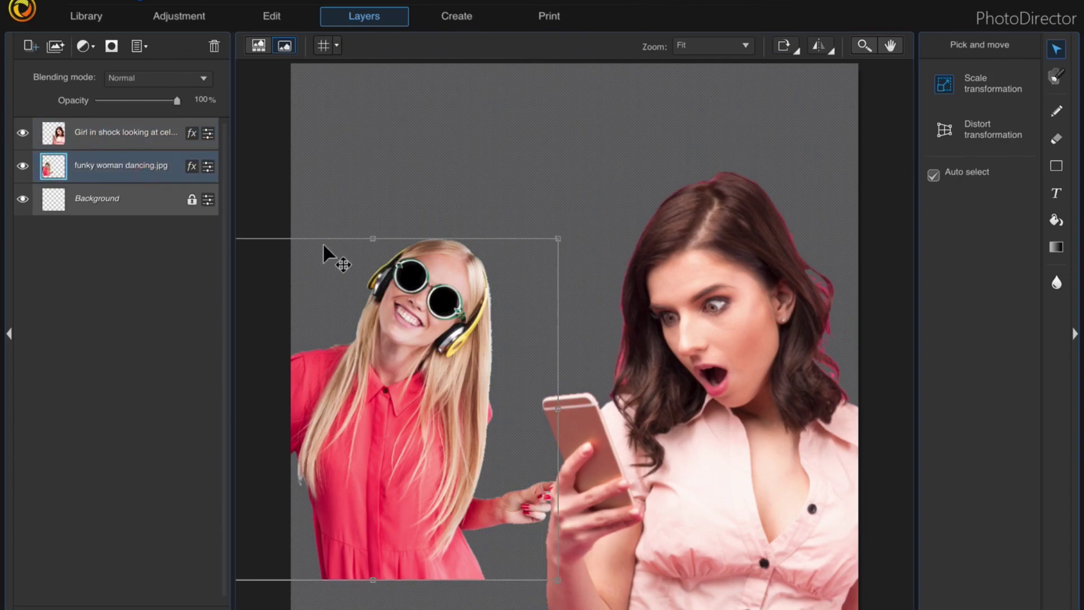
pyautogui.moveTo(558, 237); pyautogui.dragTo(621, 169)
pyautogui.moveTo(528, 267); pyautogui.dragTo(474, 334)
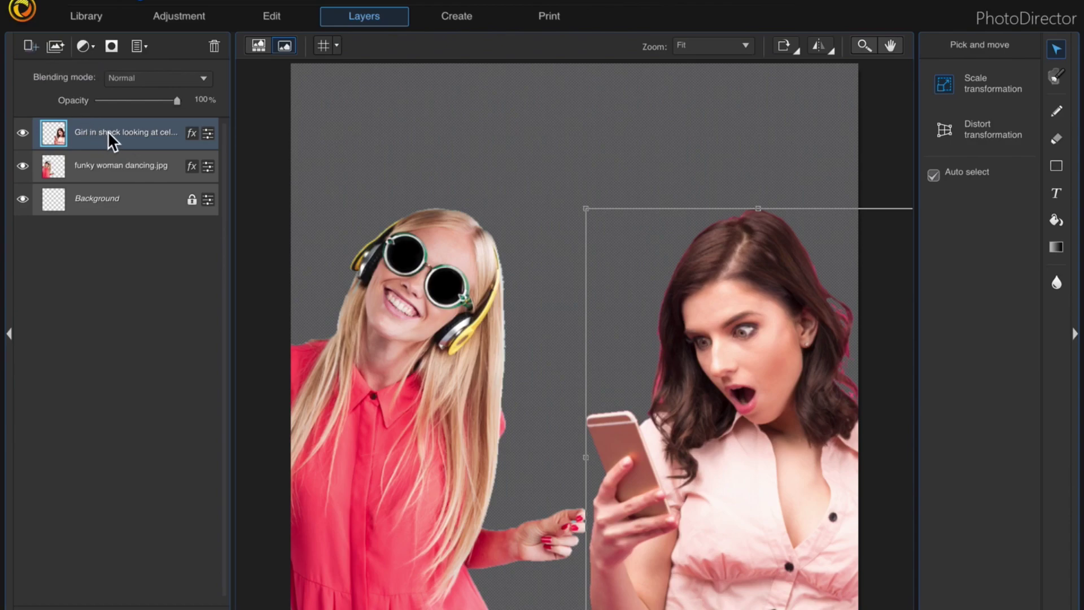
# Add a solid color layer in the red #fe4a51 sampled from the dancing woman's dress and lower its opacity to 65%
pyautogui.click(33, 46)
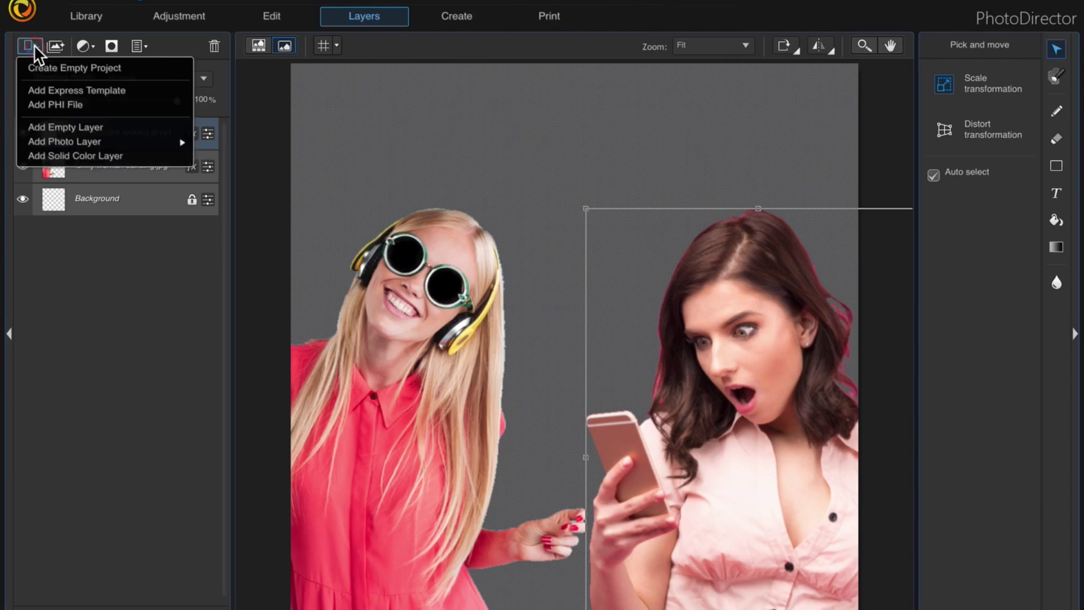
pyautogui.click(56, 158)
pyautogui.moveTo(619, 165); pyautogui.dragTo(212, 137)
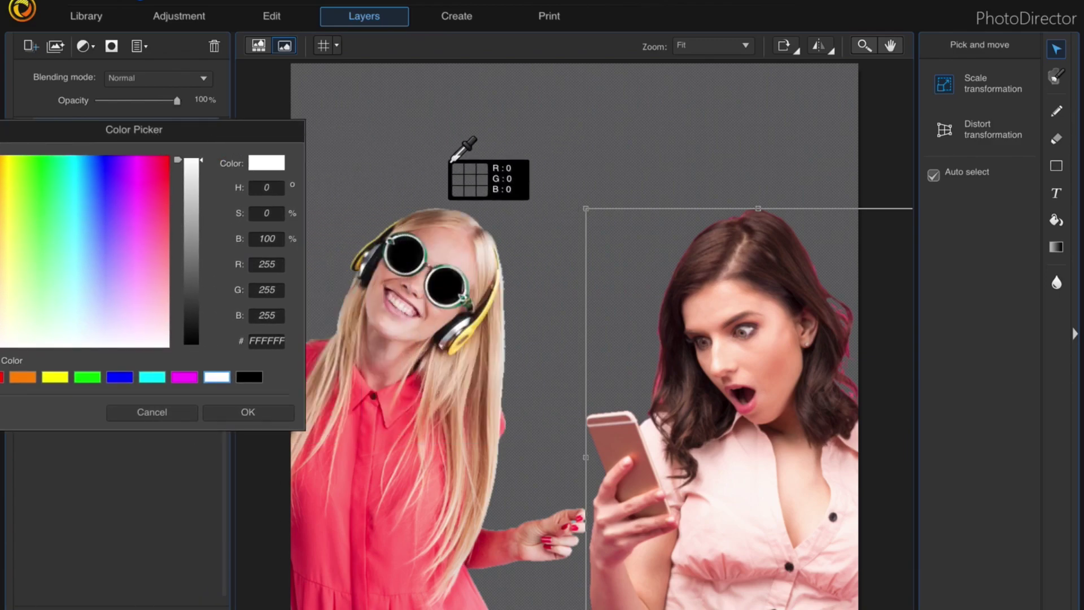
pyautogui.click(391, 435)
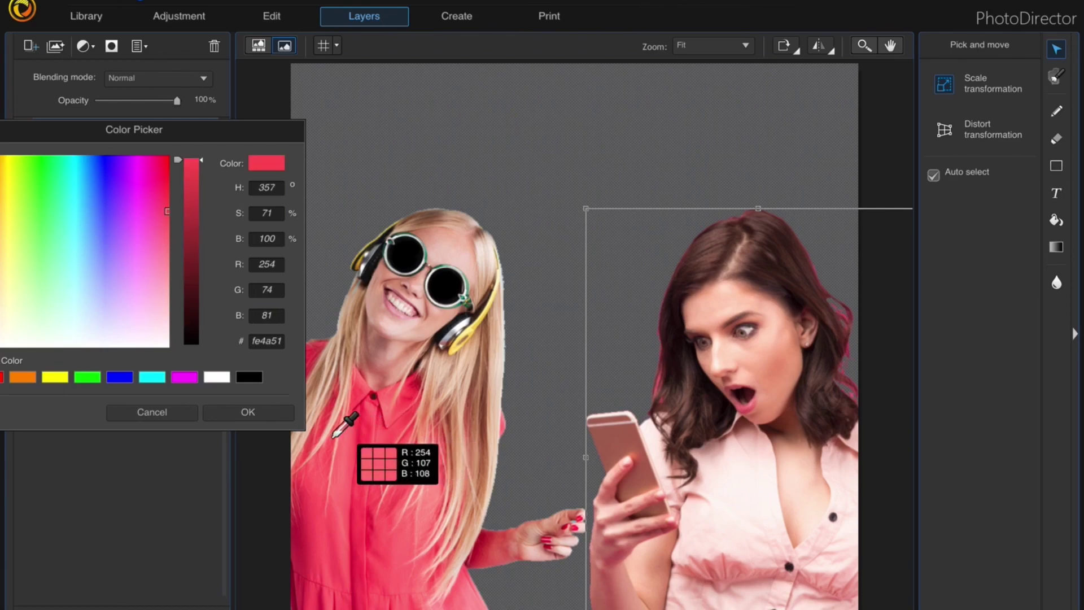
pyautogui.click(249, 413)
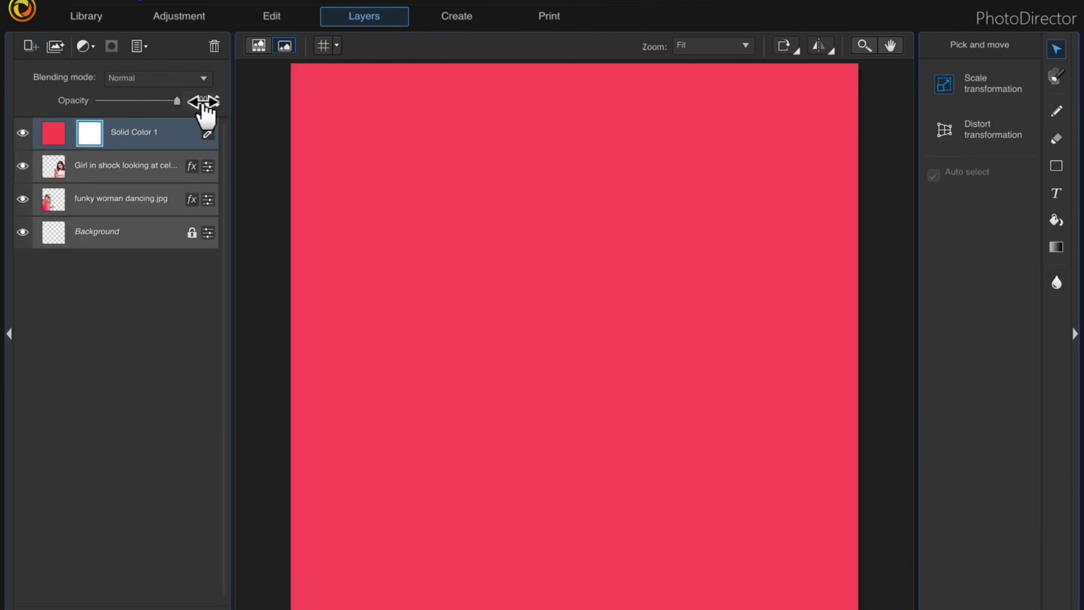
pyautogui.moveTo(169, 99); pyautogui.dragTo(149, 100)
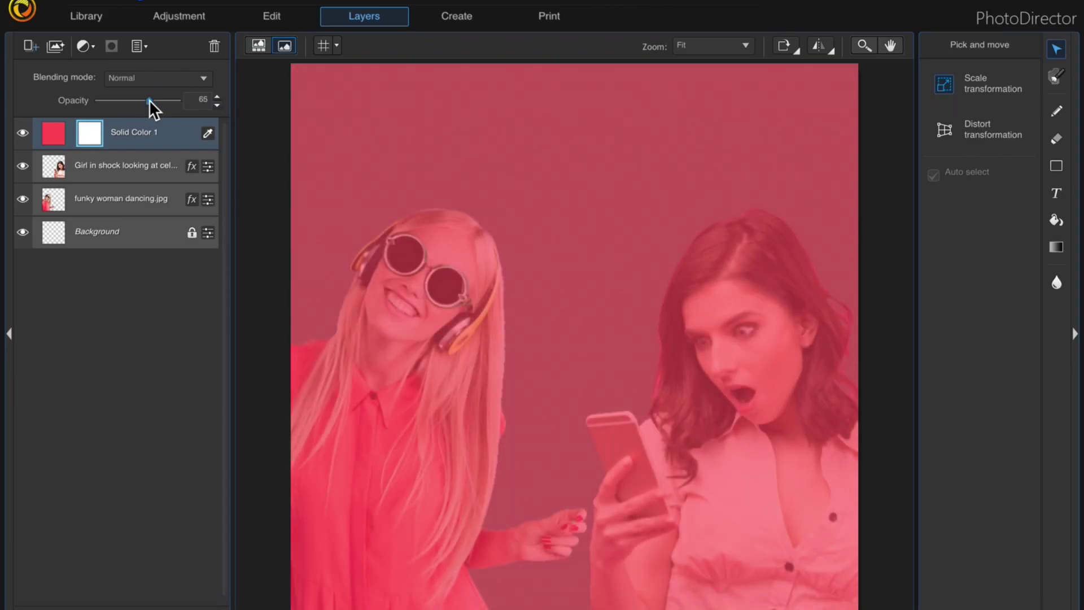
# Try successive blending modes on the solid color layer, keep Hard Mix and reduce the layer's opacity to 32%
pyautogui.click(186, 79)
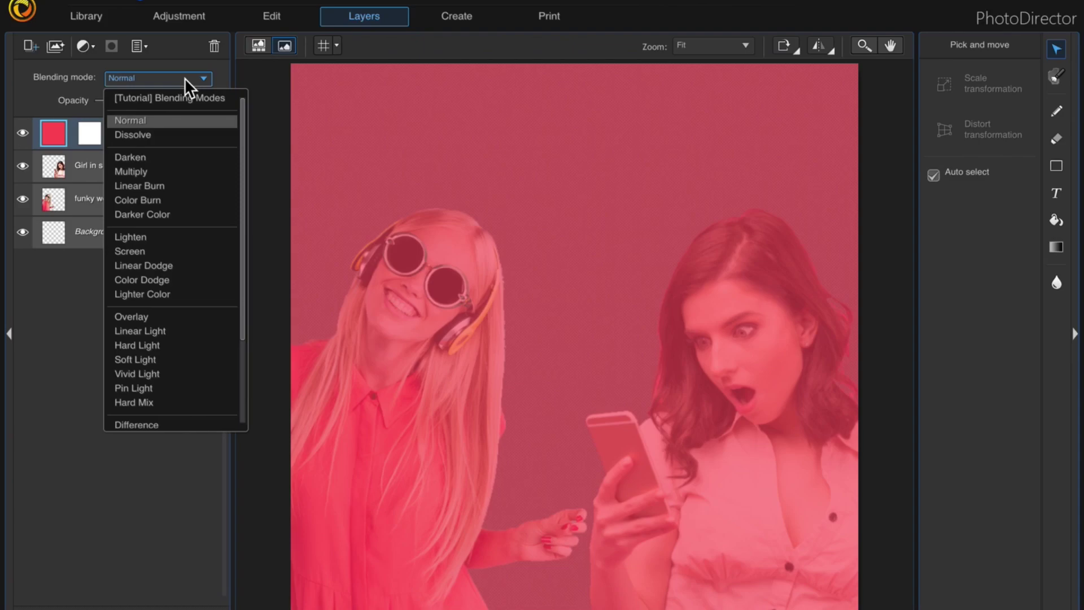
pyautogui.press('Down')
pyautogui.press('Down')
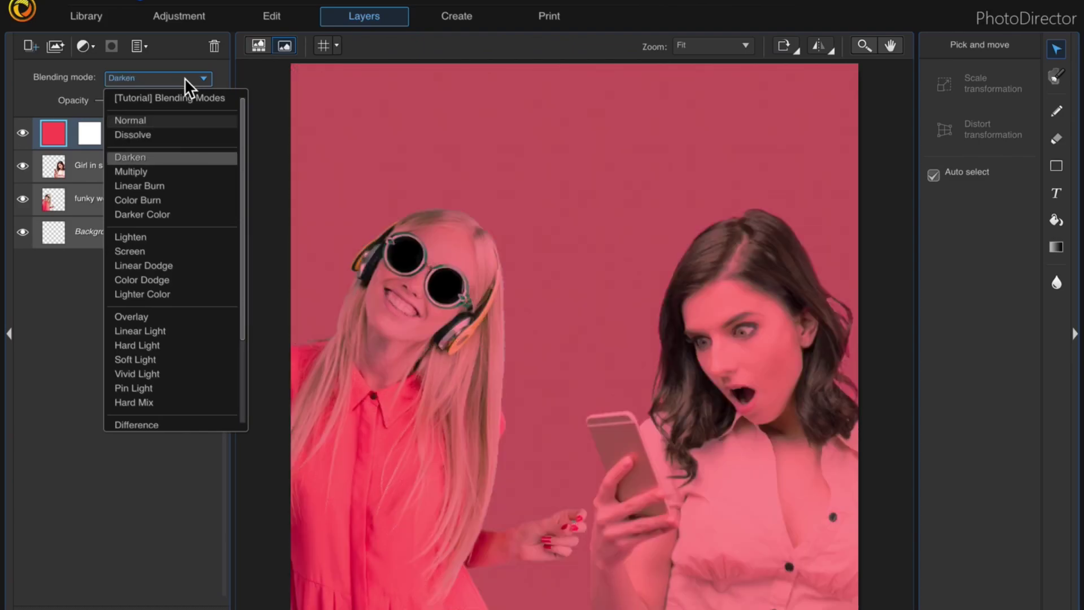
pyautogui.press('Down')
pyautogui.press('Down')
pyautogui.press('Down')
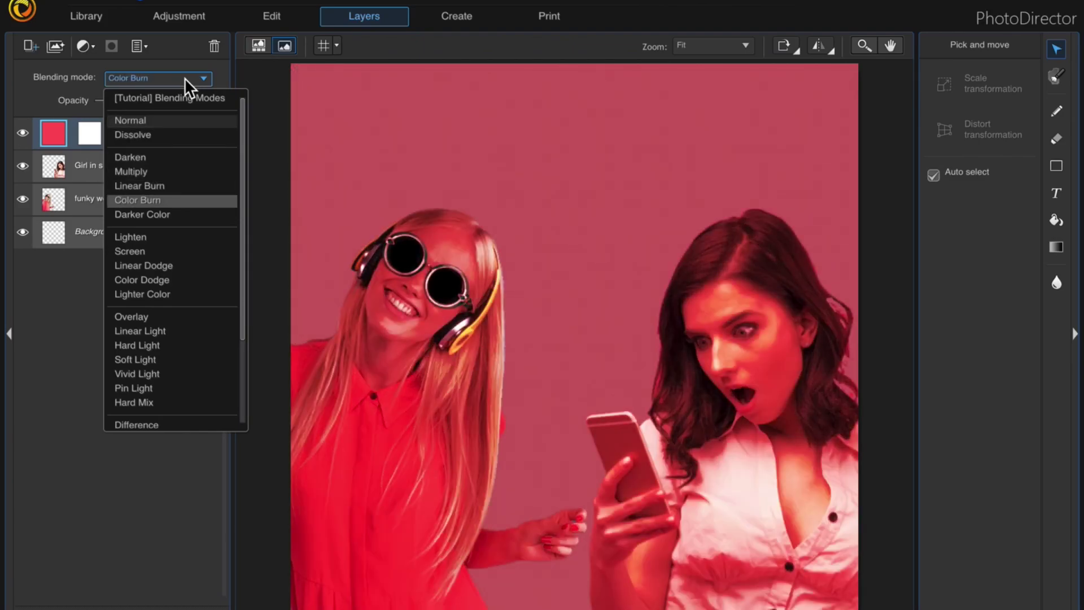
pyautogui.press('Down')
pyautogui.press('Down')
pyautogui.press('Down')
pyautogui.press('Down')
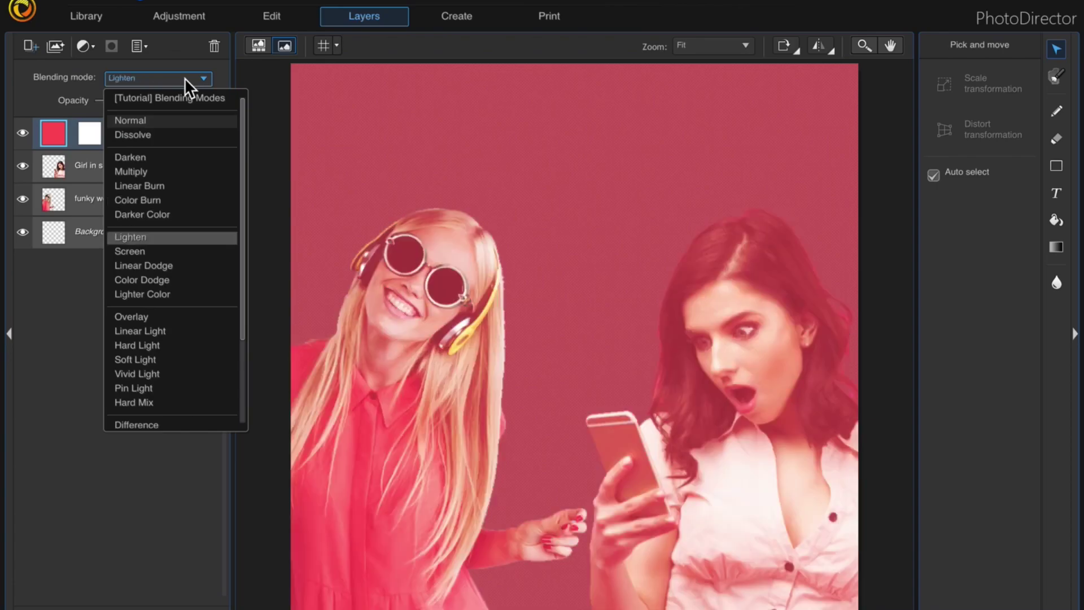
pyautogui.press('Down')
pyautogui.press('Down')
pyautogui.press('Down')
pyautogui.press('Down')
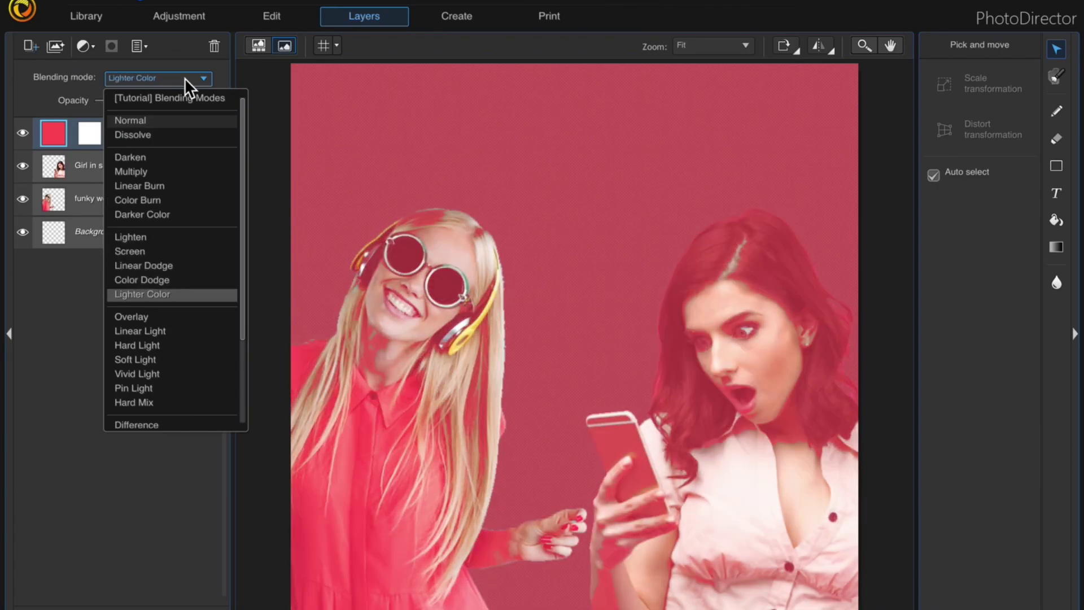
pyautogui.press('Down')
pyautogui.press('Down')
pyautogui.press('Down')
pyautogui.press('Down')
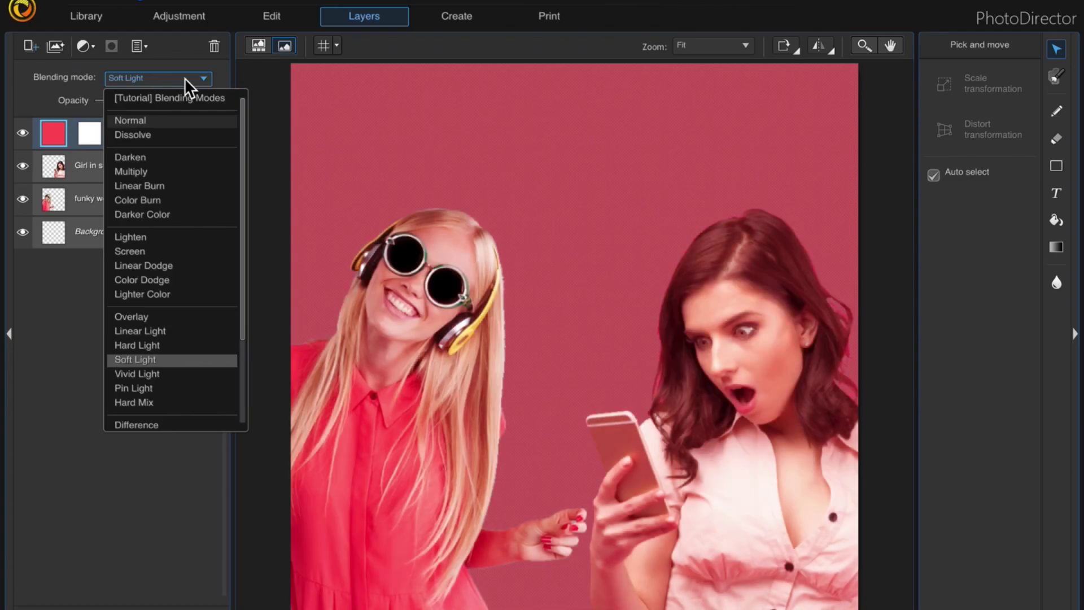
pyautogui.press('Down')
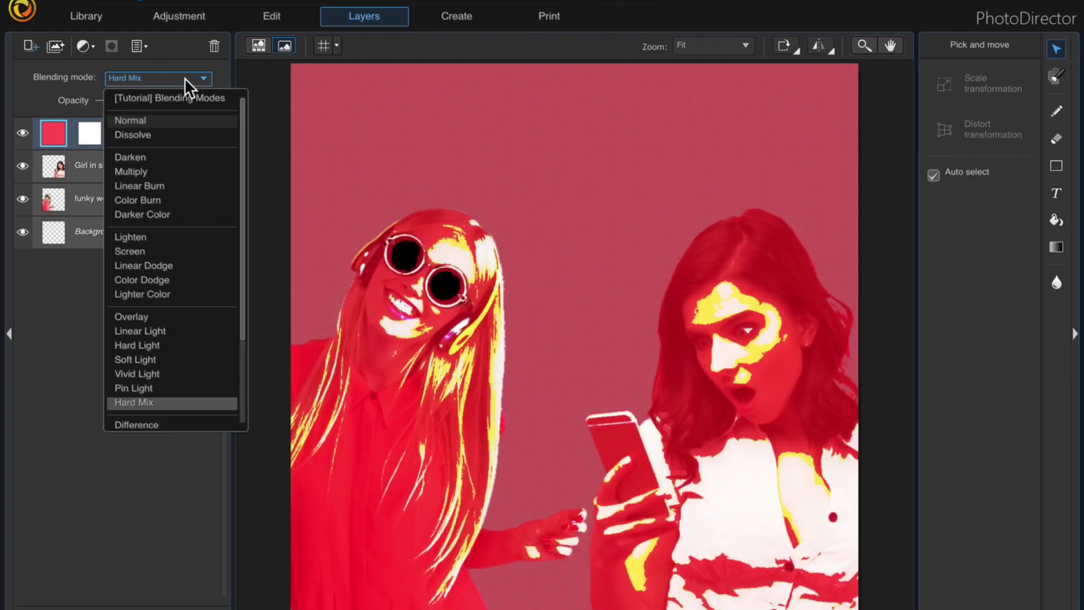
pyautogui.press('Up')
pyautogui.press('Down')
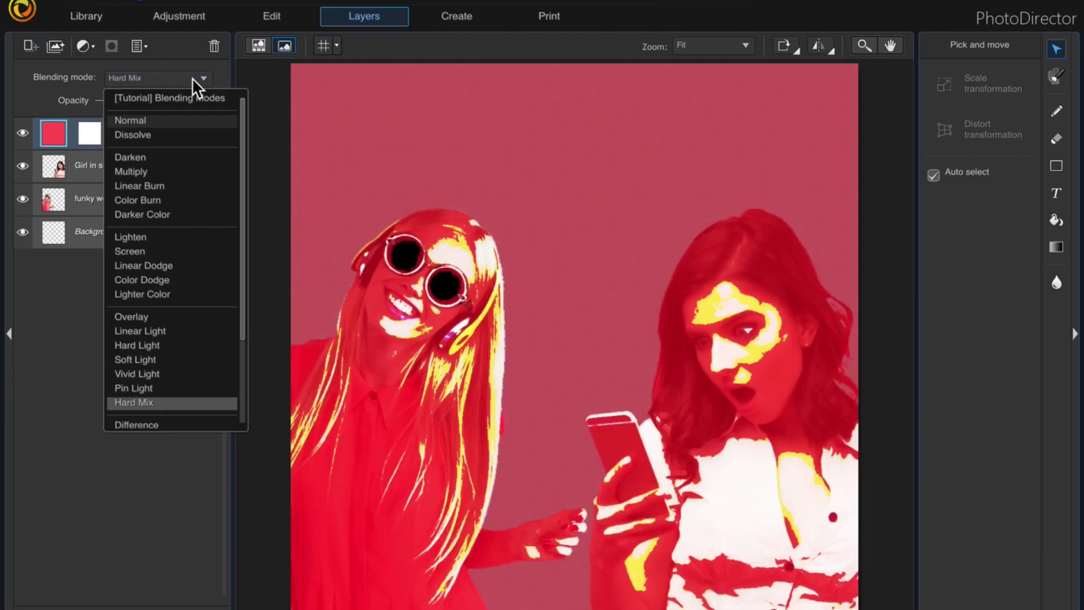
pyautogui.click(192, 78)
pyautogui.moveTo(147, 100); pyautogui.dragTo(125, 100)
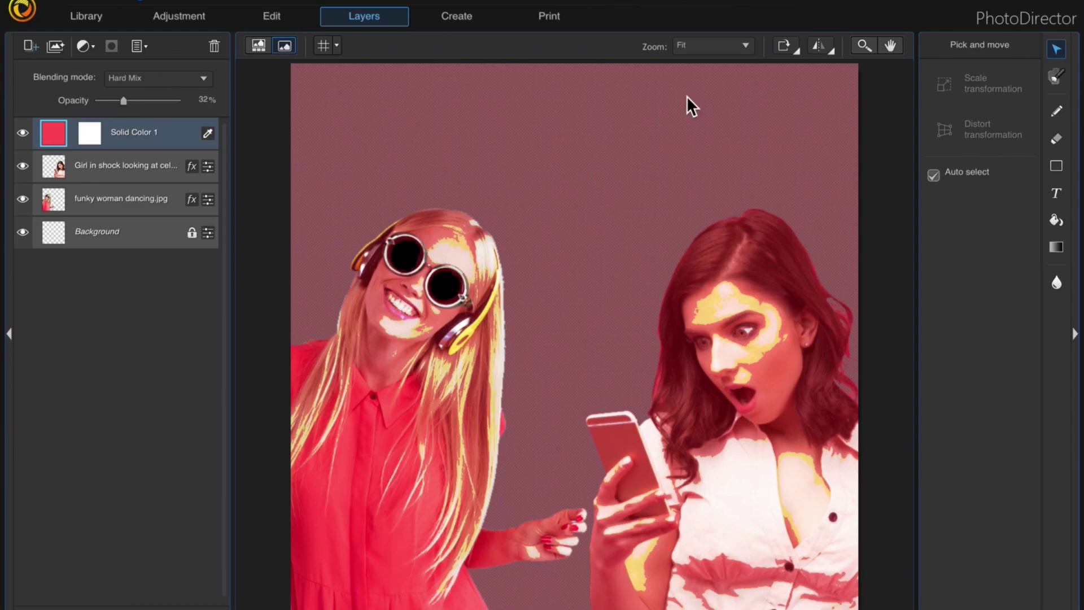
# Fill the Background layer with white at tolerance 255 and 100% opacity
pyautogui.click(136, 237)
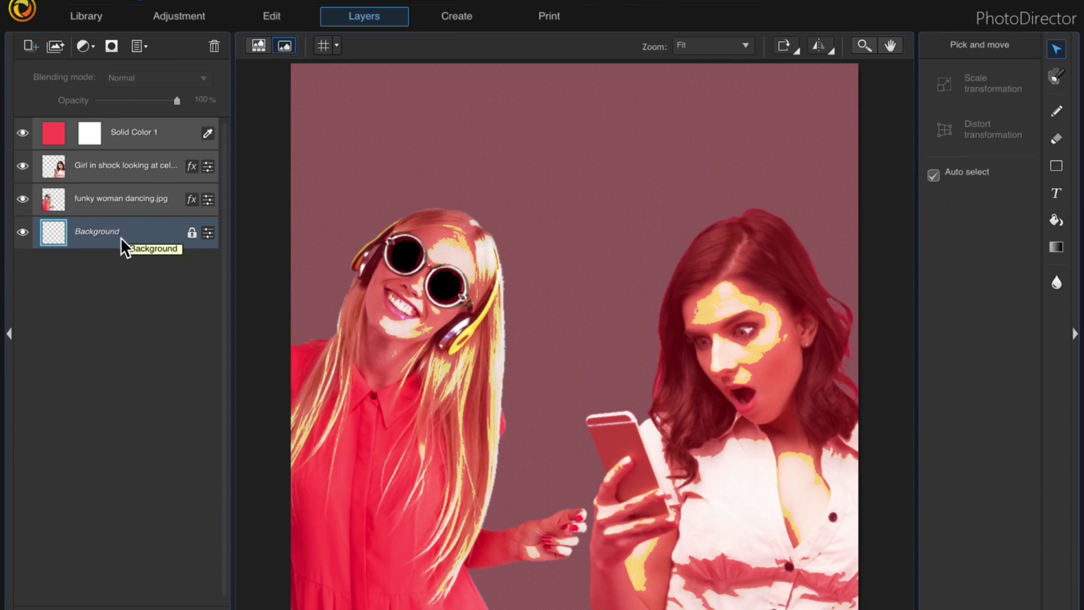
pyautogui.click(1056, 221)
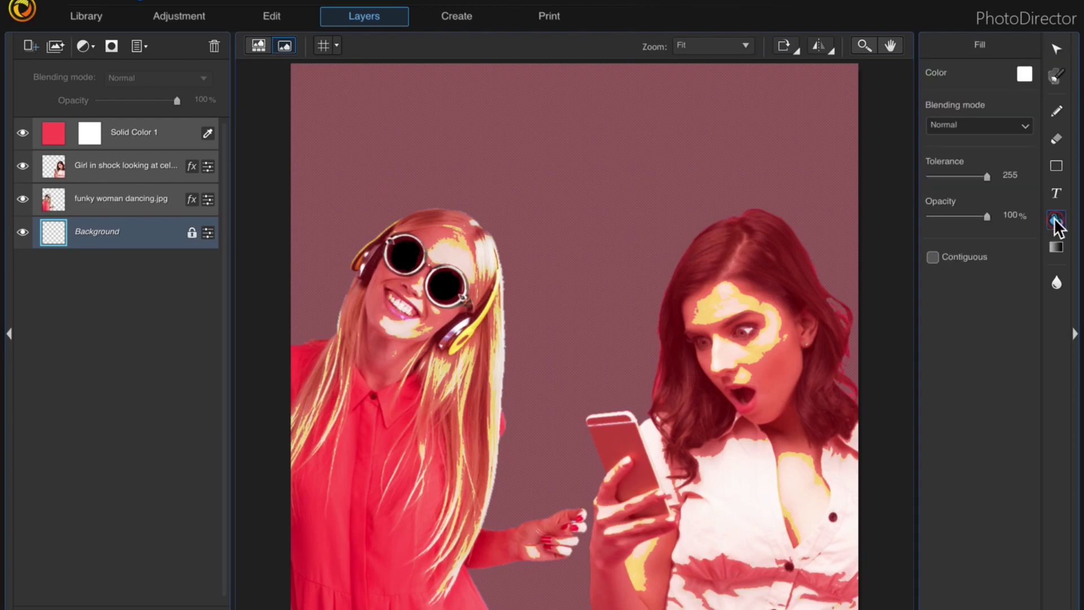
pyautogui.click(1025, 74)
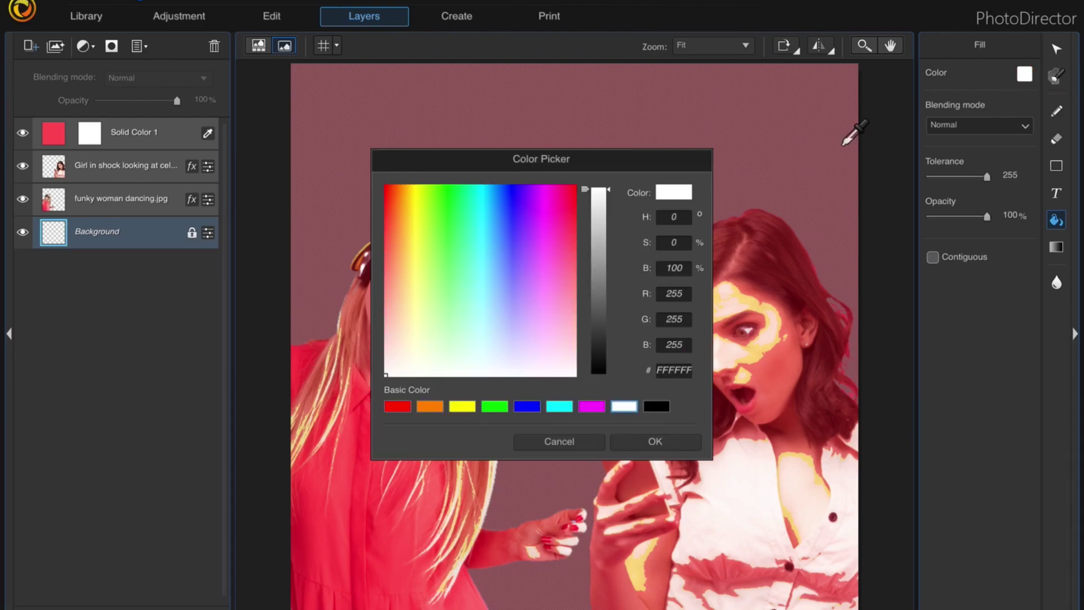
pyautogui.click(552, 445)
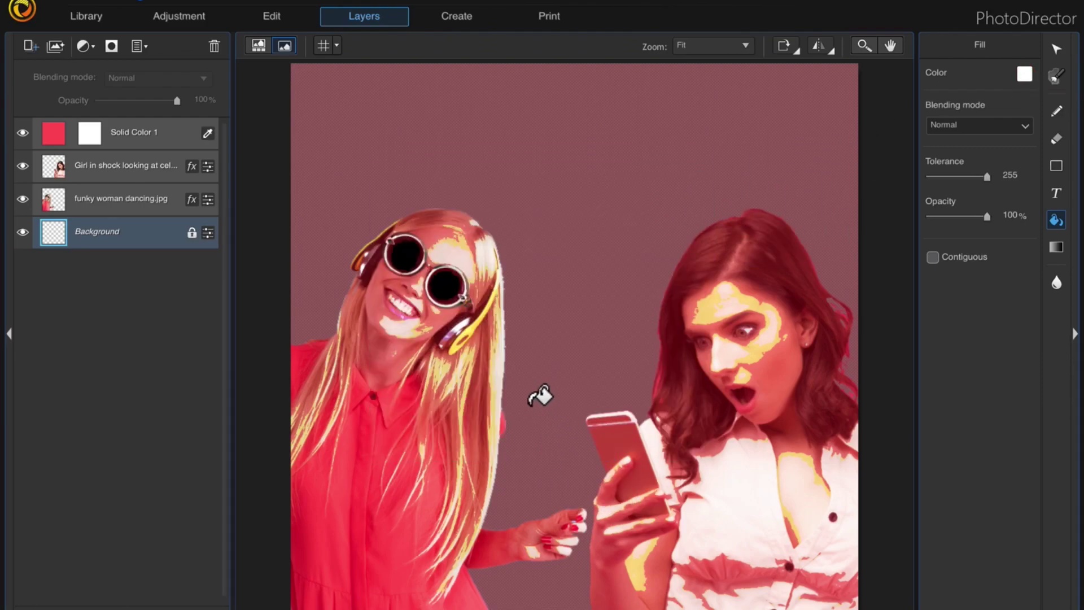
pyautogui.click(523, 179)
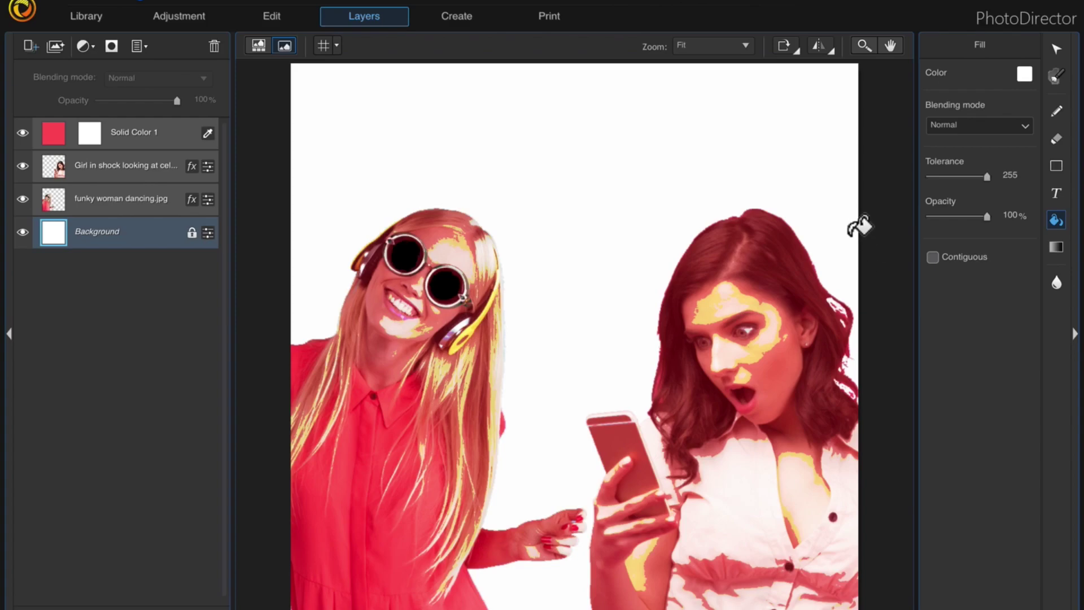
# Select the solid color layer and set up the Text tool with the Neon Light font at 100 px
pyautogui.click(154, 131)
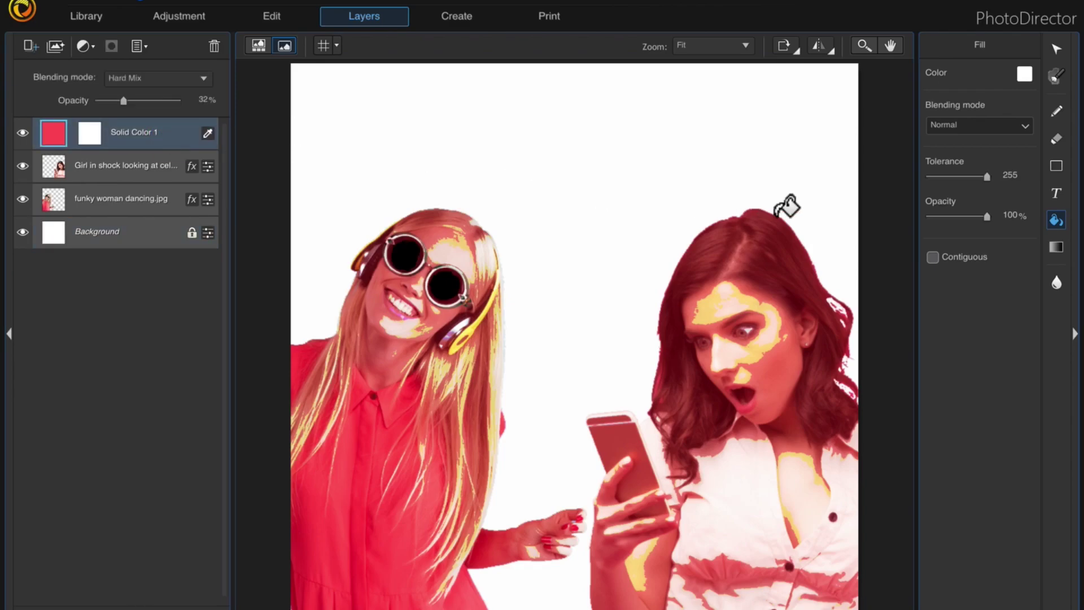
pyautogui.click(1057, 194)
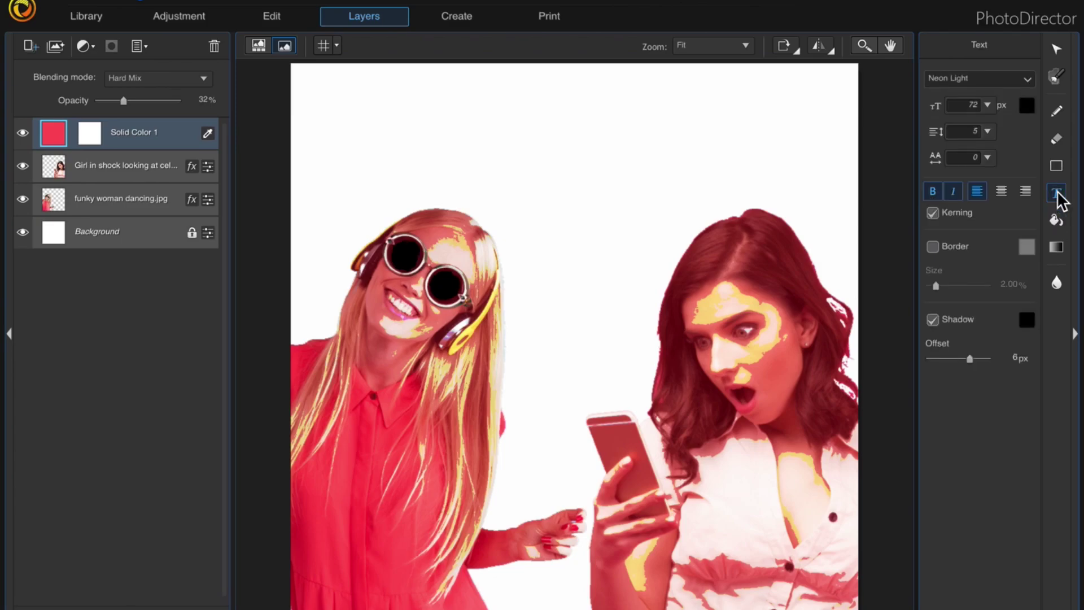
pyautogui.click(1026, 77)
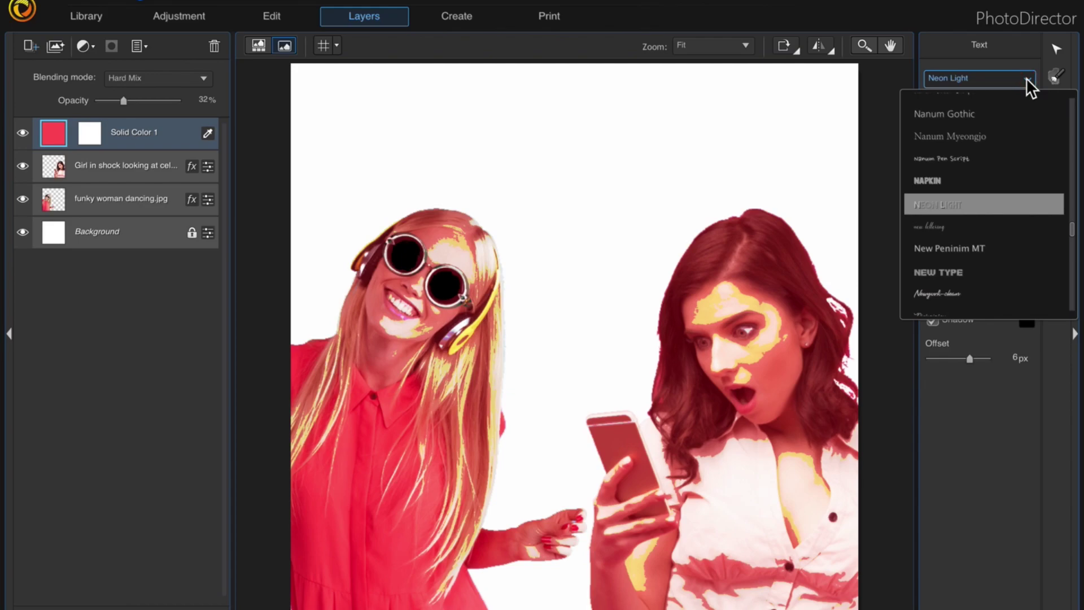
pyautogui.click(994, 205)
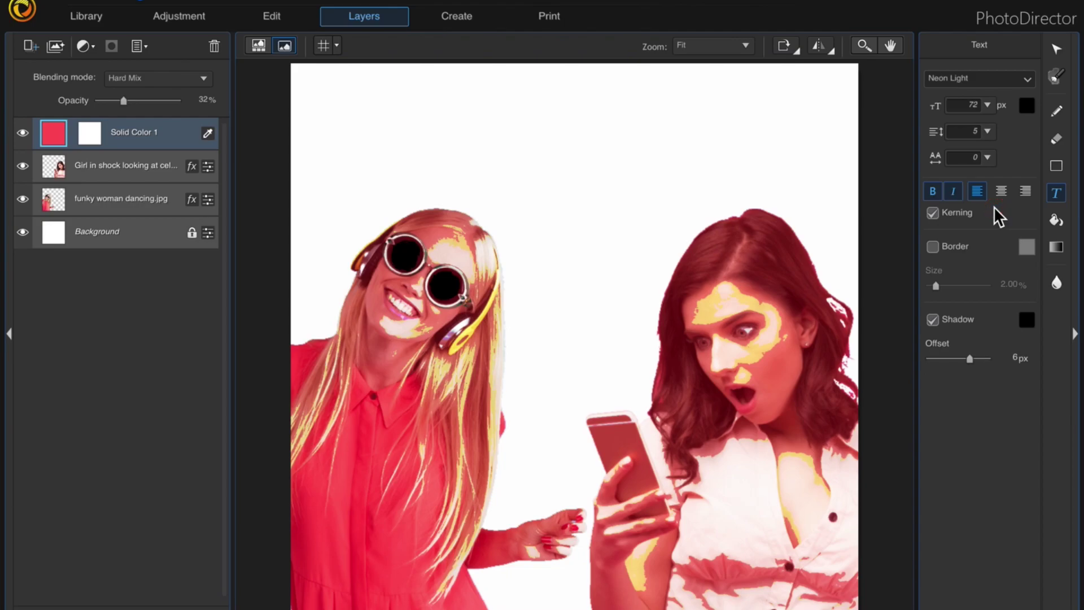
pyautogui.click(987, 104)
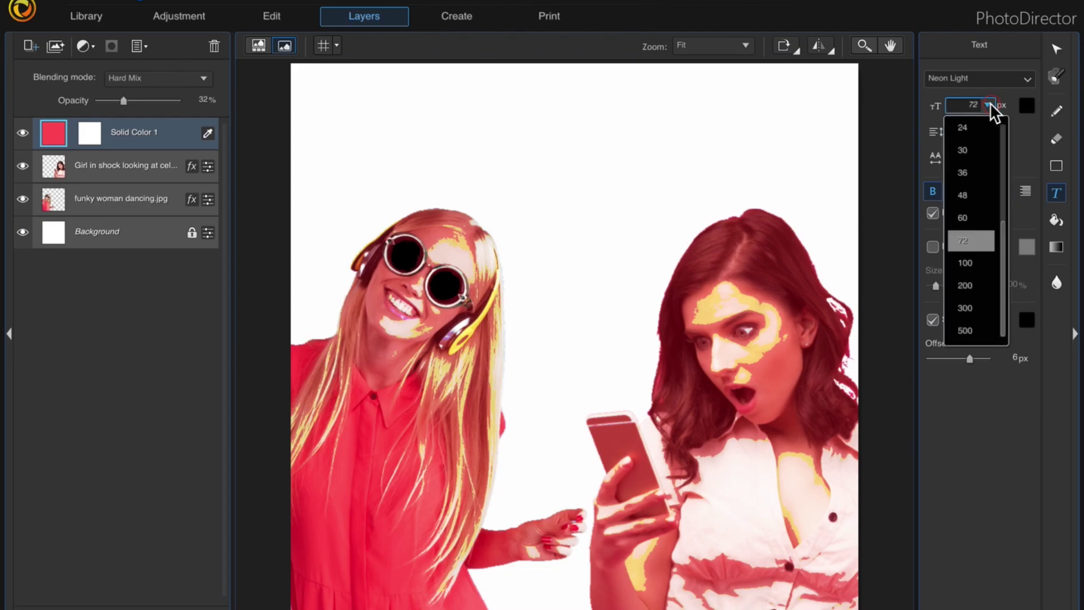
pyautogui.click(978, 263)
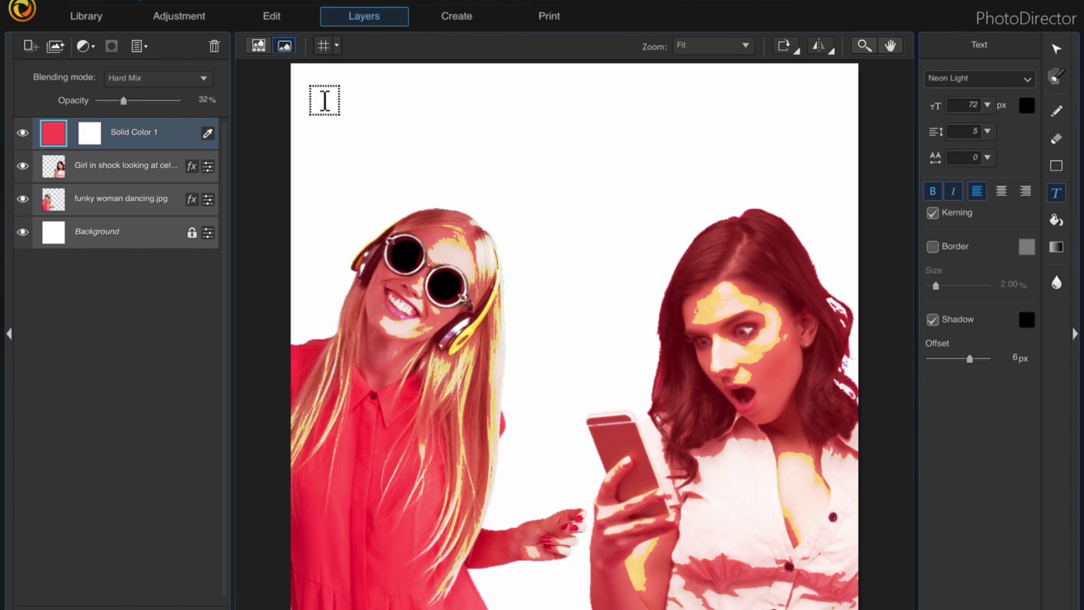
# Add the text "Girls Just Wanna Have Fun!!!" in the white area above the dancing woman's head
pyautogui.click(325, 101)
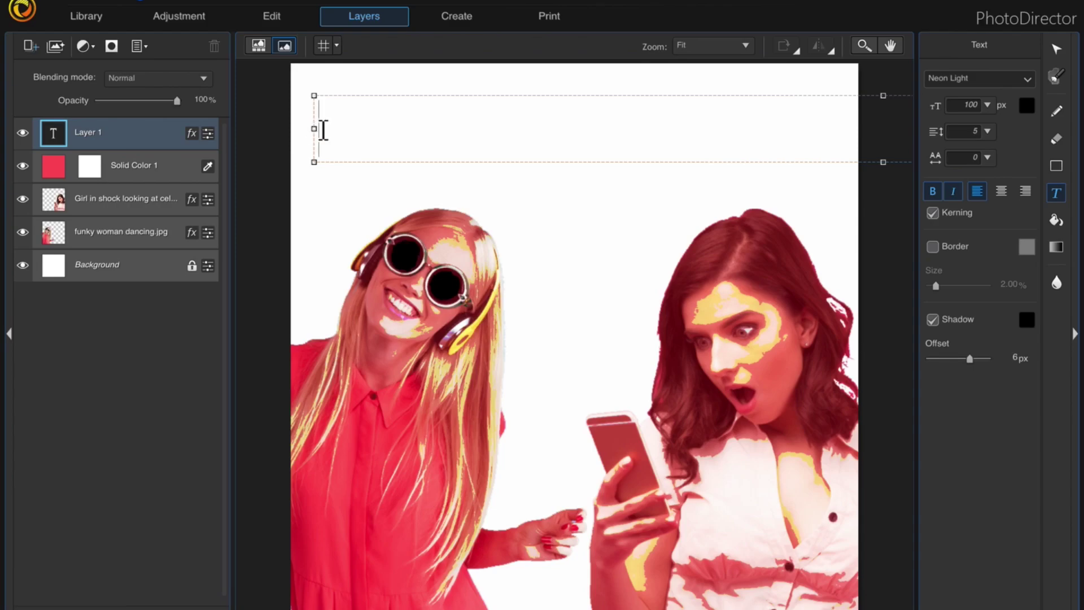
pyautogui.write('G')
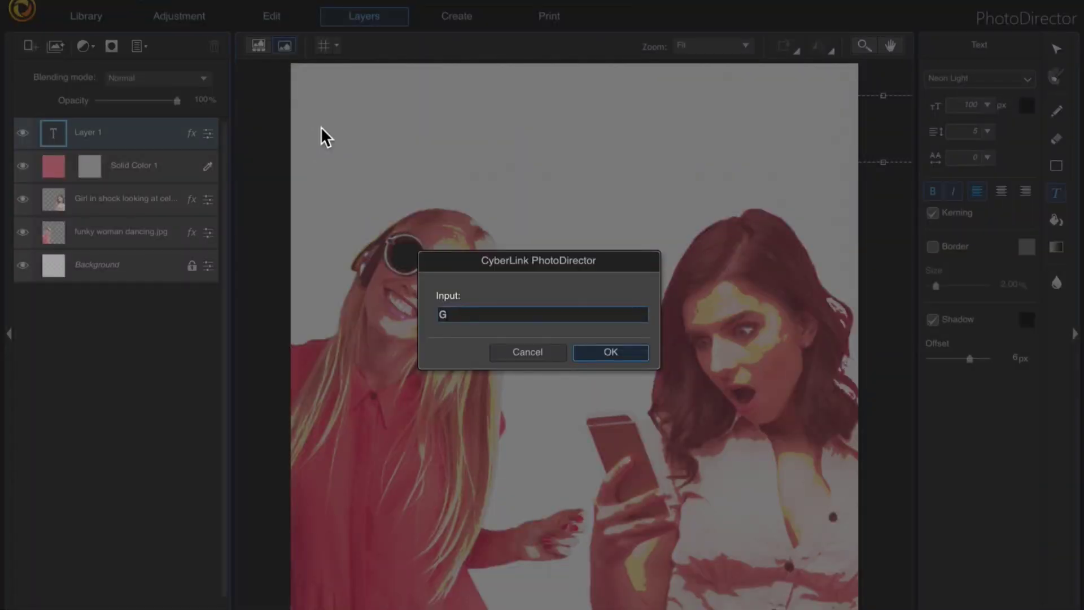
pyautogui.write('irls Just Wanna Have Fun!!!')
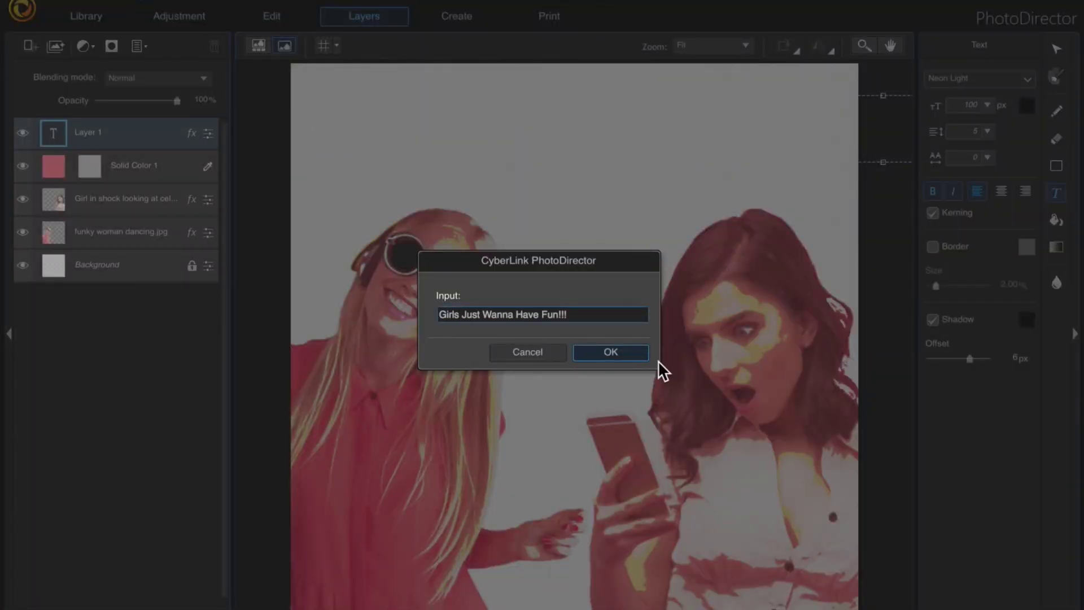
pyautogui.click(621, 353)
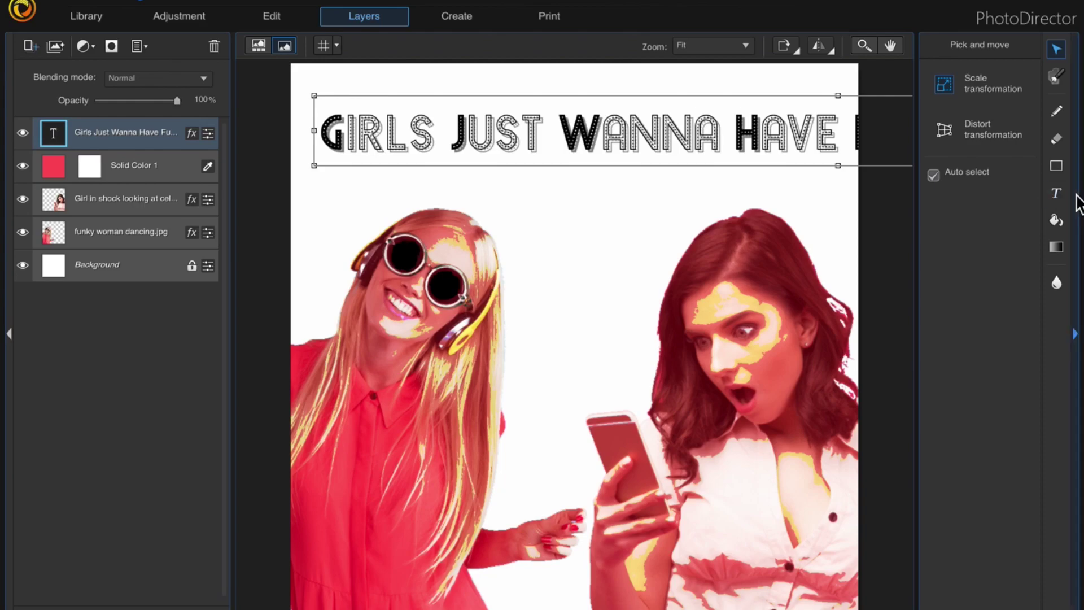
# Reduce the whole headline's font size to 60 px, trying 72 px along the way
pyautogui.click(1057, 195)
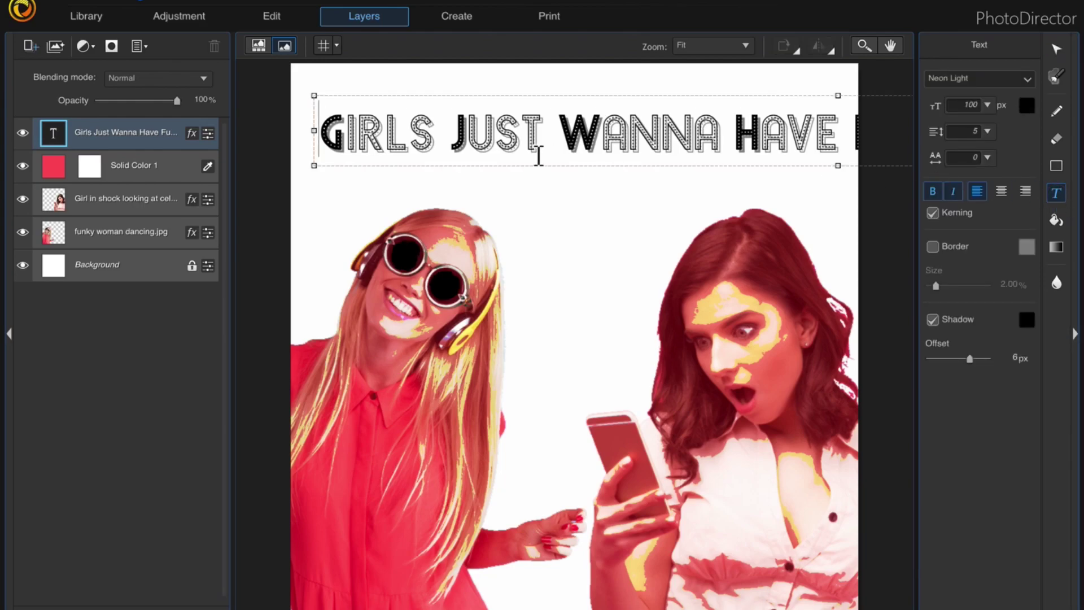
pyautogui.click(321, 120)
pyautogui.tripleClick(321, 120)
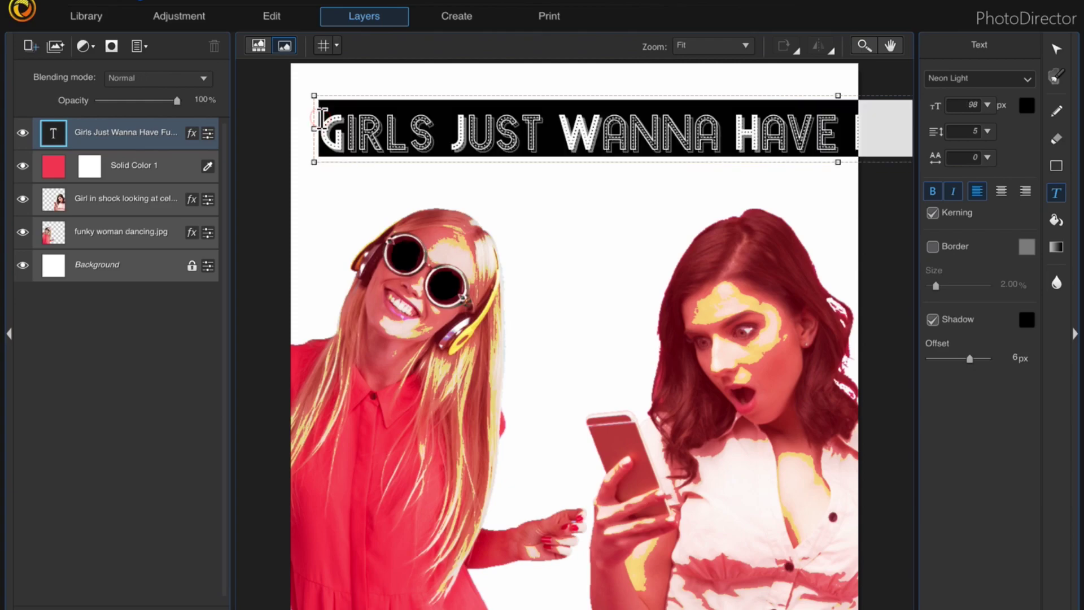
pyautogui.click(988, 105)
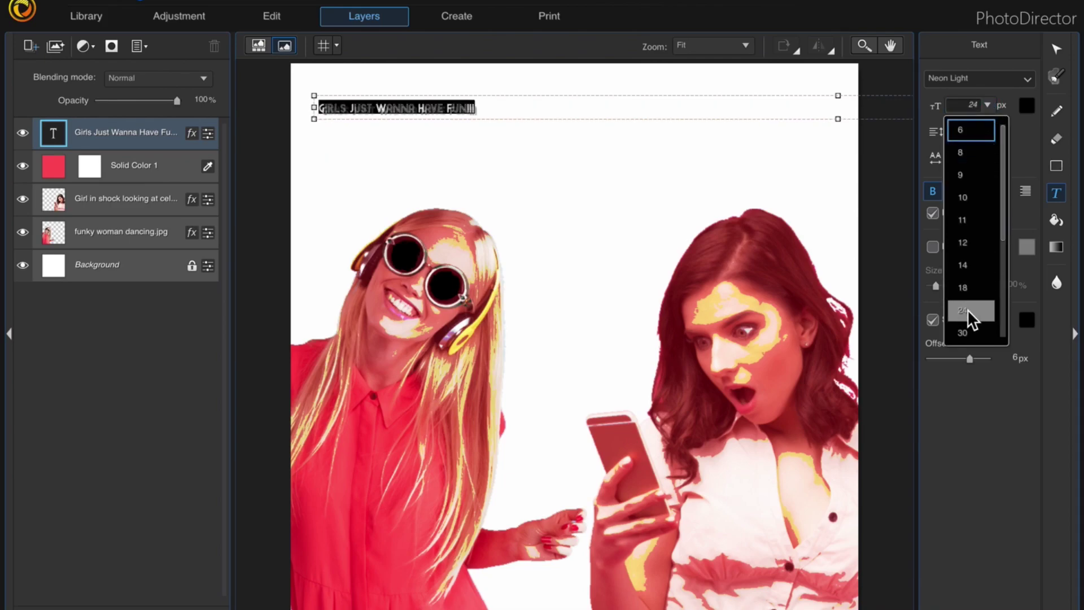
pyautogui.scroll(-3, 967, 310)
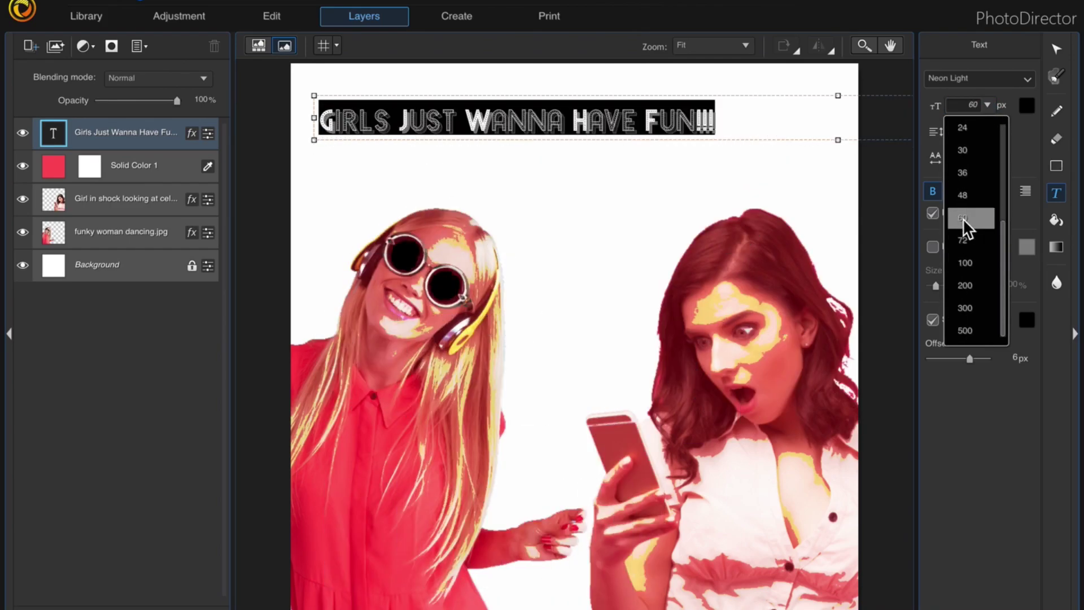
pyautogui.click(963, 240)
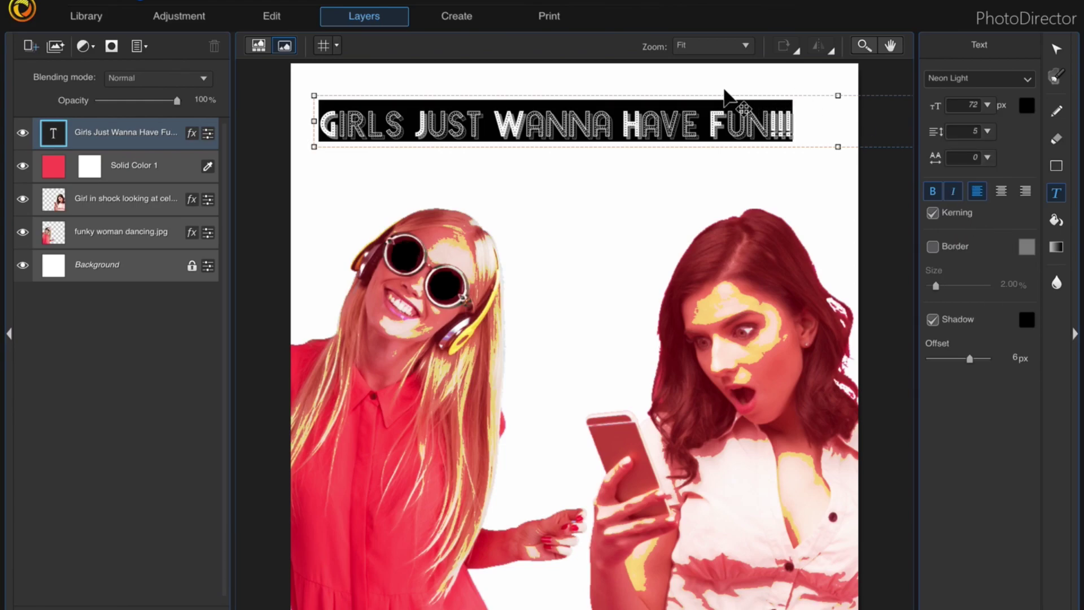
pyautogui.hotkey('ctrl', 'z')
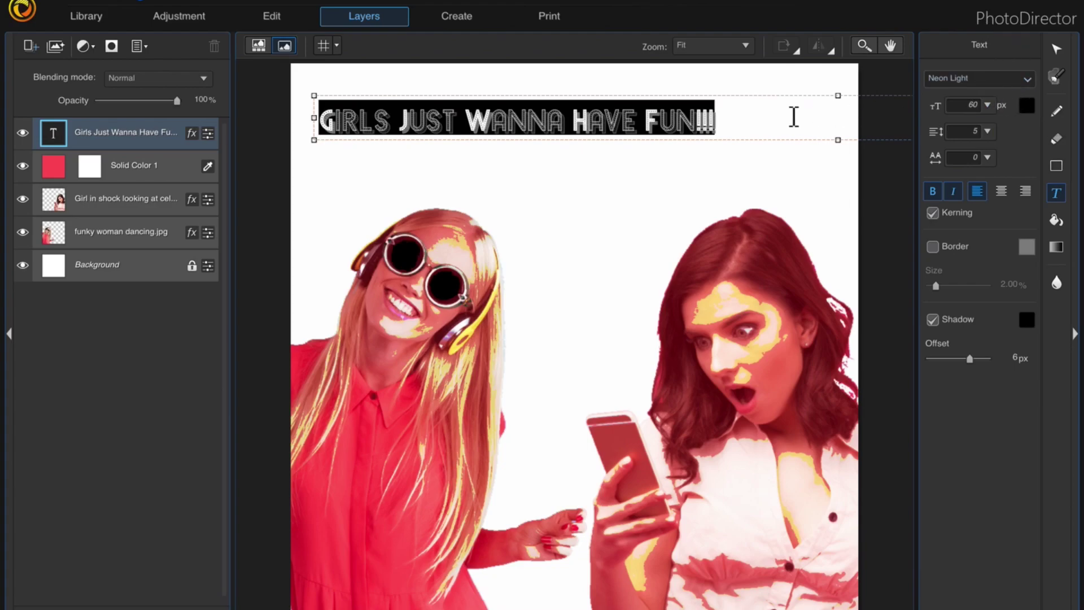
pyautogui.click(706, 176)
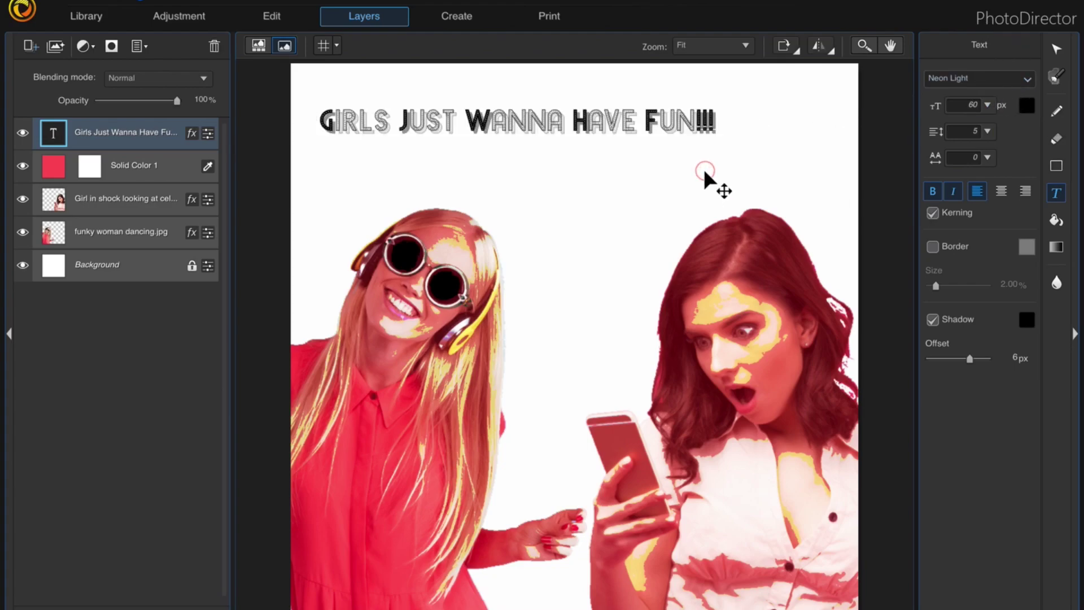
# Enlarge and reposition the headline so it spans nearly the full canvas width near the upper edge
pyautogui.click(1054, 49)
pyautogui.moveTo(314, 95); pyautogui.dragTo(468, 103)
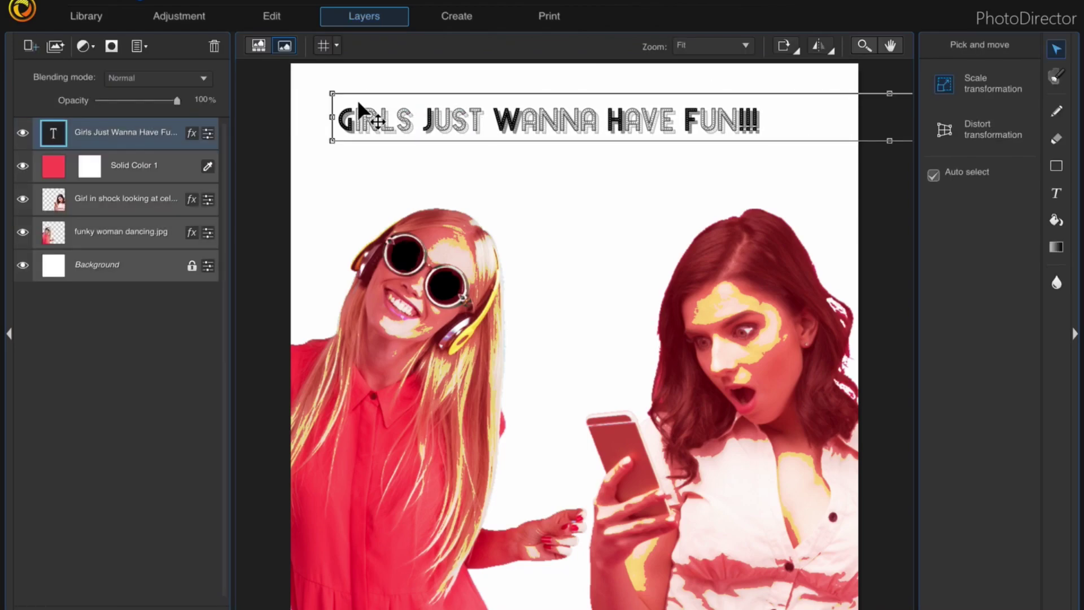
pyautogui.moveTo(332, 93); pyautogui.dragTo(612, 88)
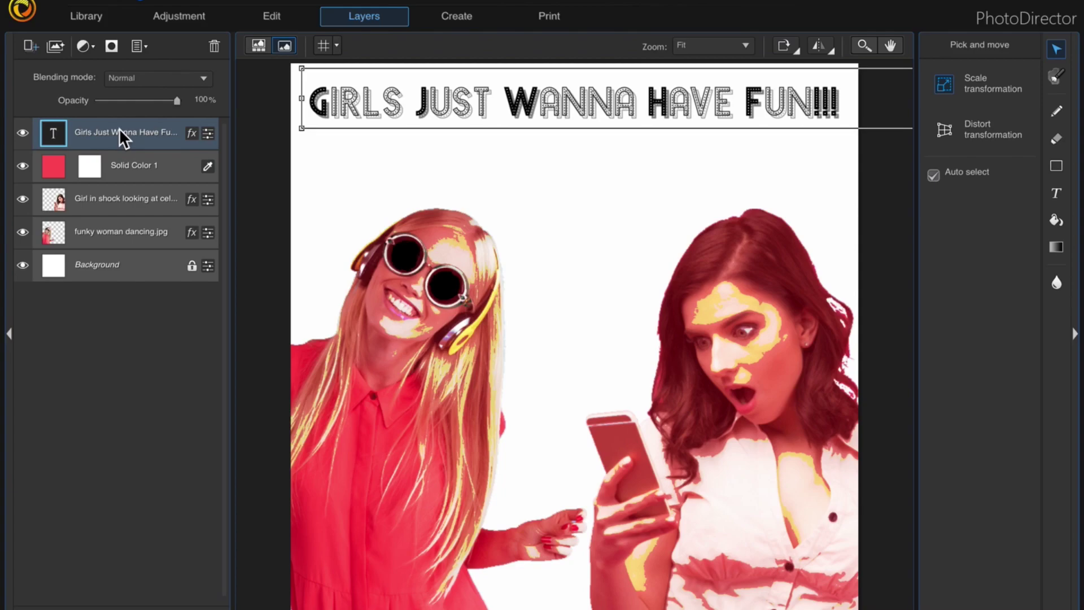
# Add Geometric Pattern.png from the PhotoDirector Tutorials folder as a photo layer above the headline text
pyautogui.click(138, 46)
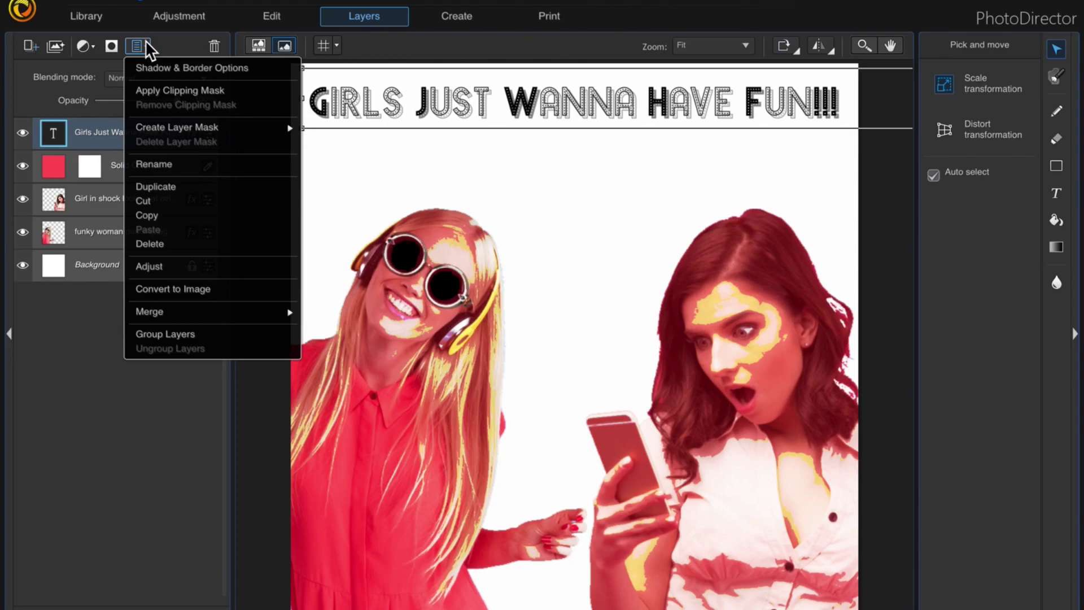
pyautogui.click(30, 46)
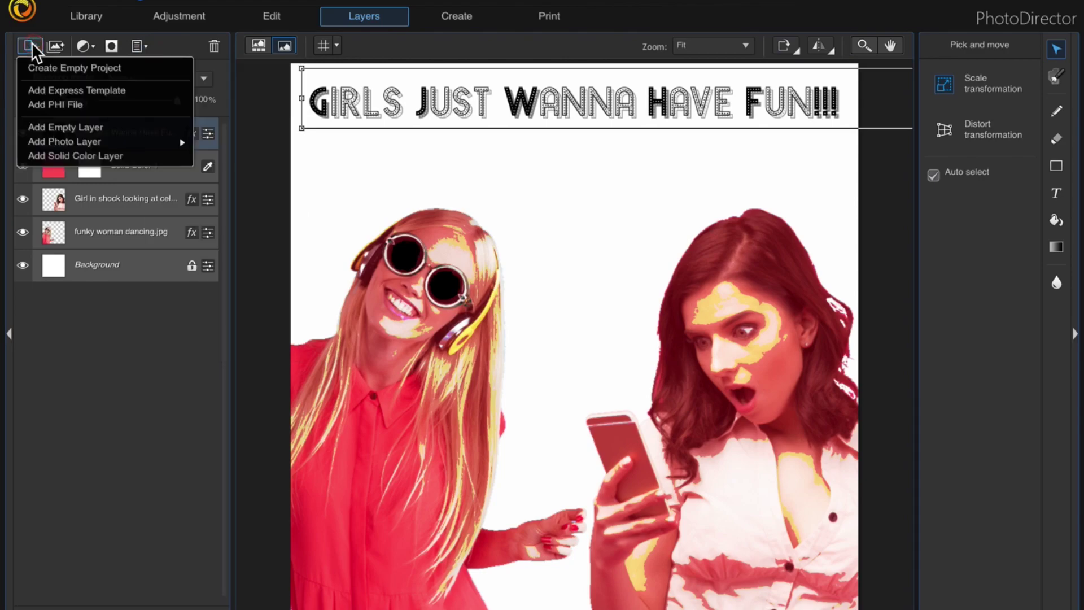
pyautogui.moveTo(55, 143)
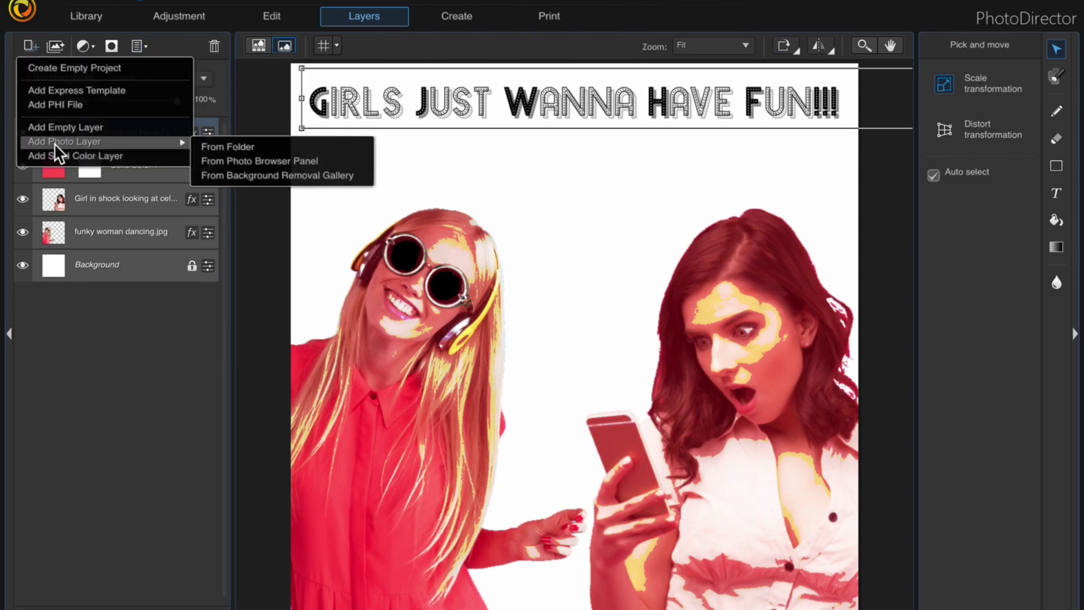
pyautogui.click(281, 147)
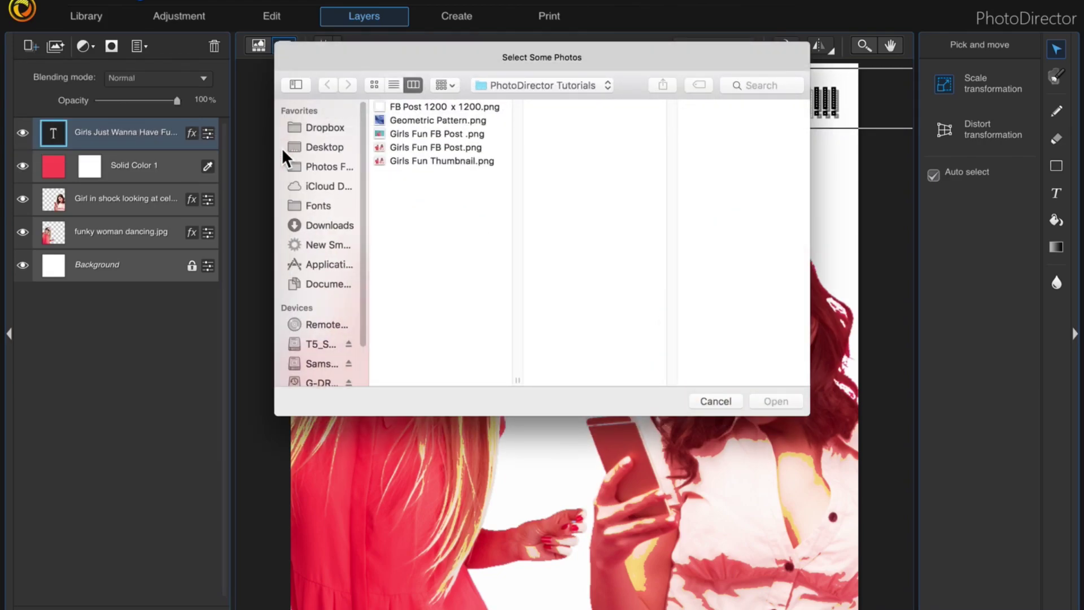
pyautogui.doubleClick(442, 120)
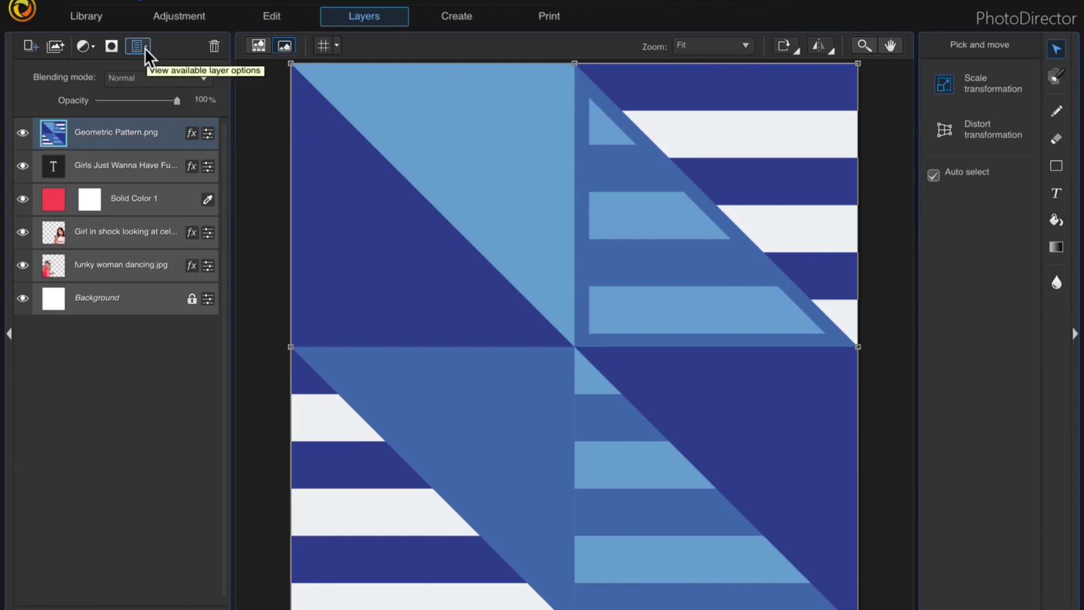
# Clip the geometric pattern layer to the headline text and shift the pattern slightly down so it fills the letters evenly
pyautogui.click(144, 47)
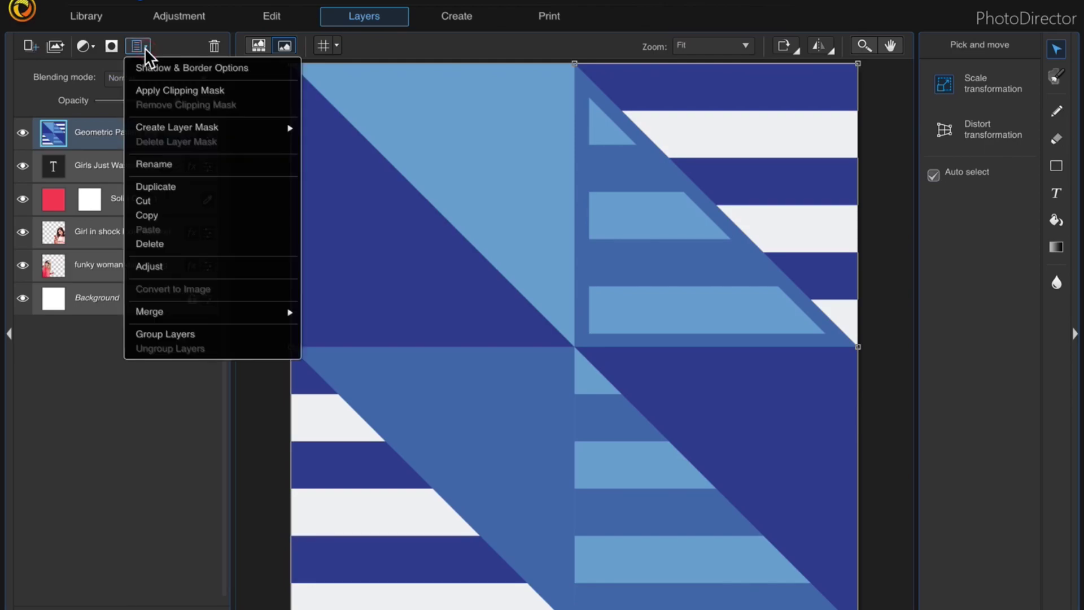
pyautogui.click(166, 91)
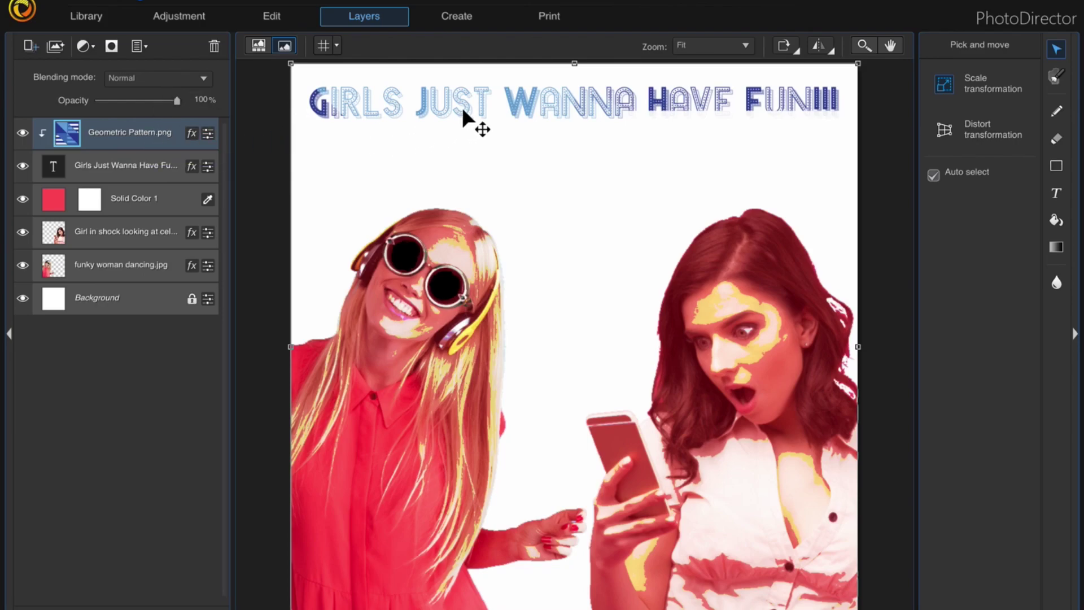
pyautogui.click(506, 115)
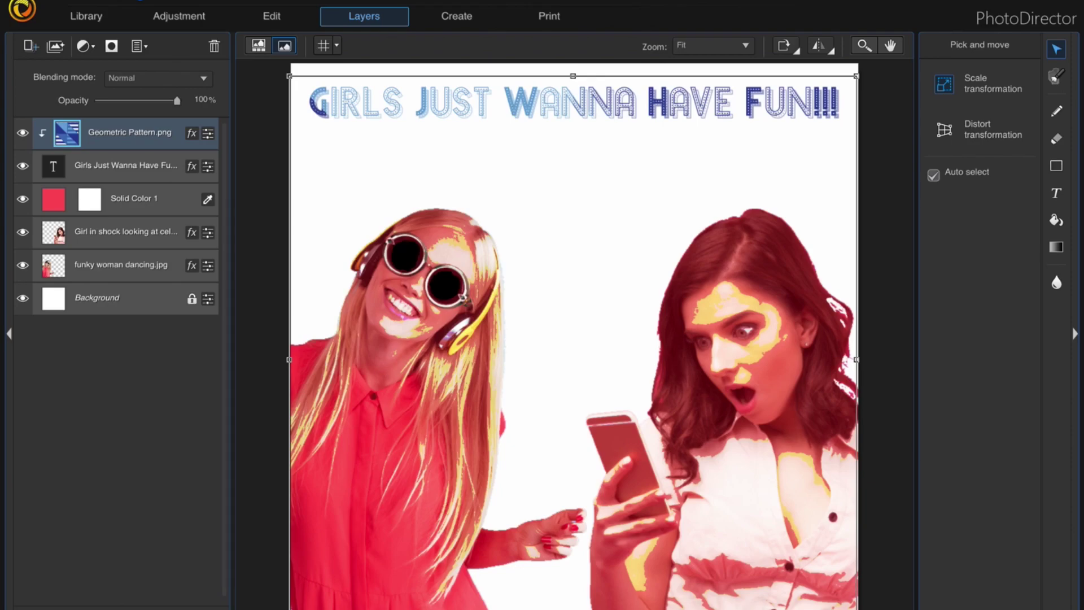
pyautogui.click(223, 1)
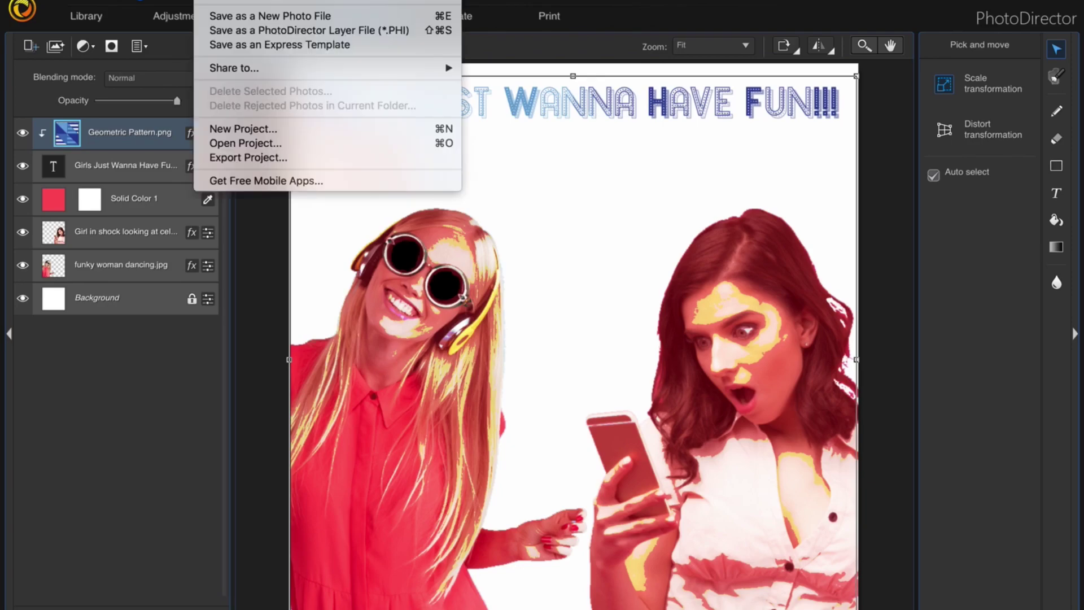
pyautogui.click(225, 14)
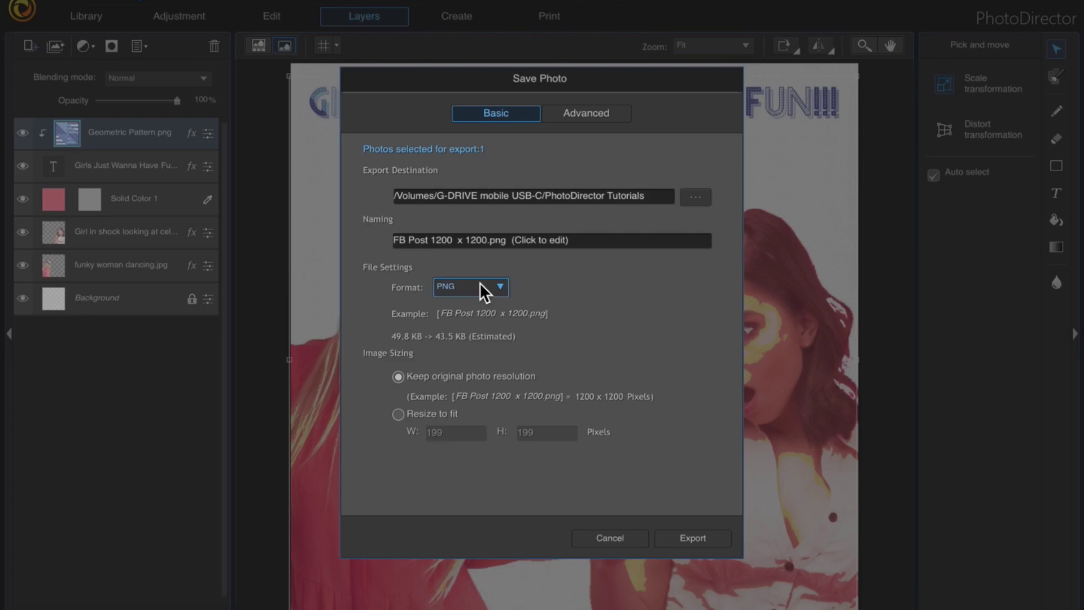
pyautogui.click(501, 287)
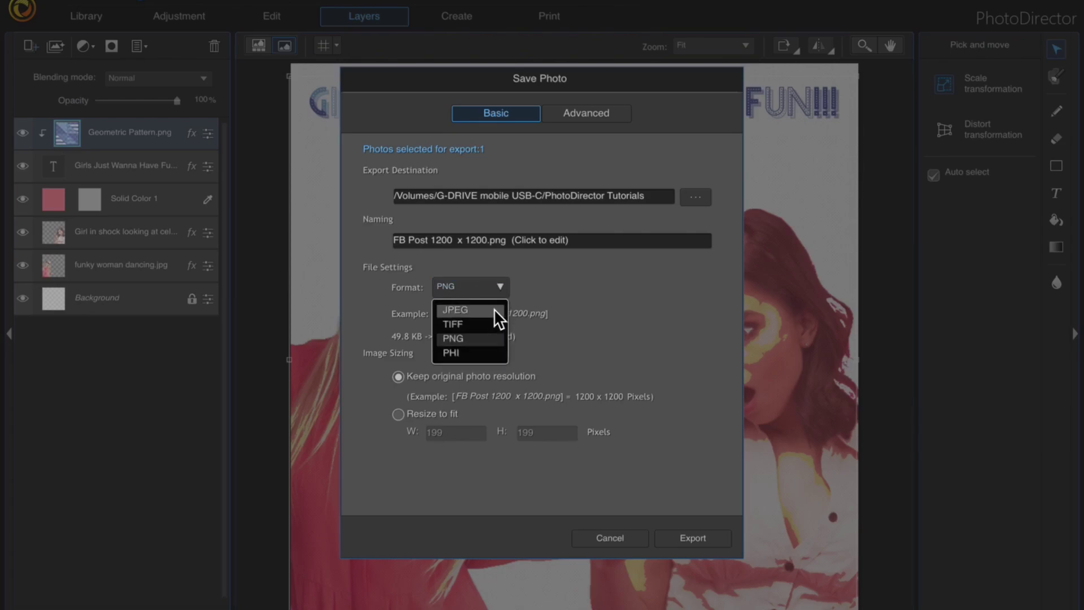
pyautogui.click(493, 309)
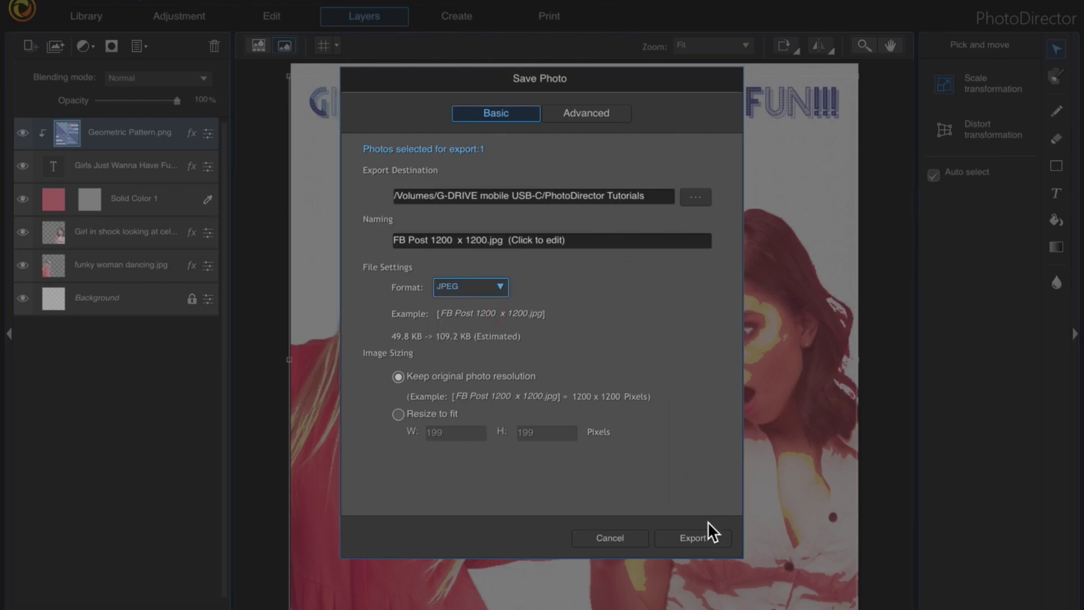
pyautogui.click(609, 538)
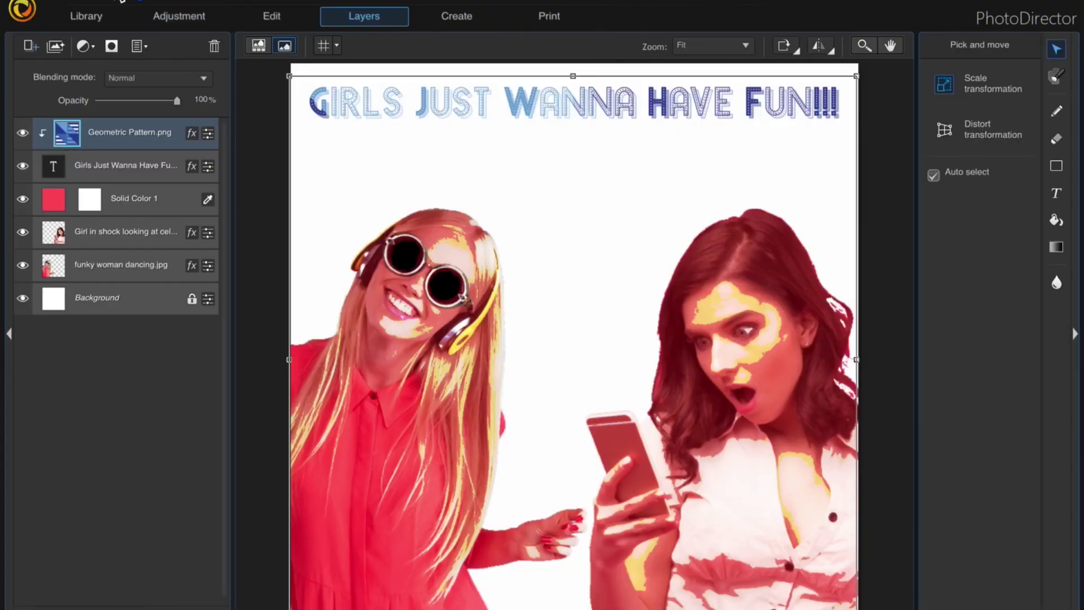
# Return to the Library, saving the layer changes as a temporary virtual copy for further editing
pyautogui.click(93, 13)
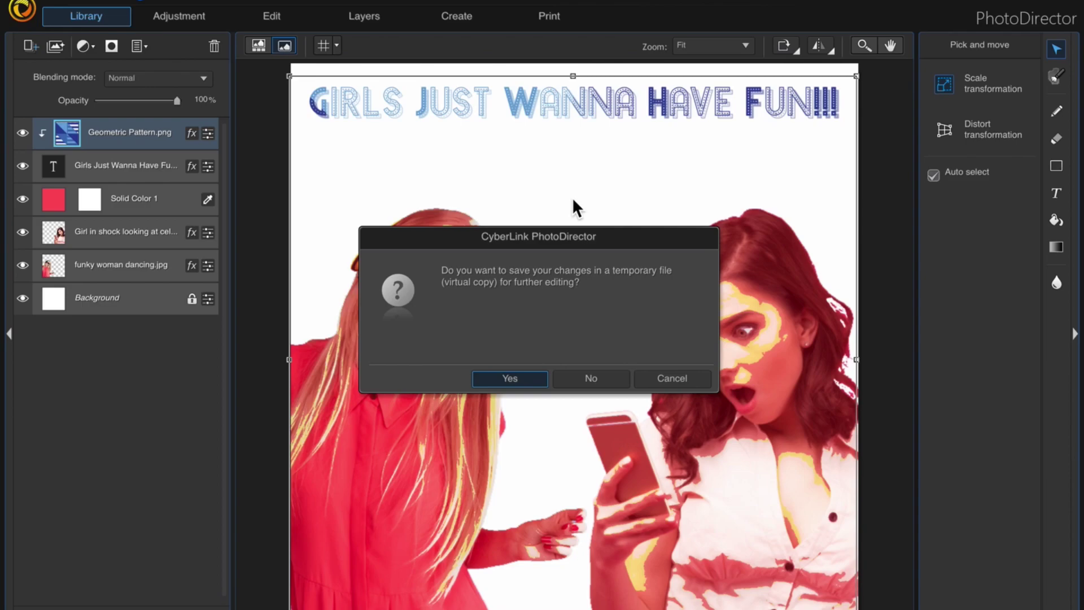
pyautogui.click(514, 379)
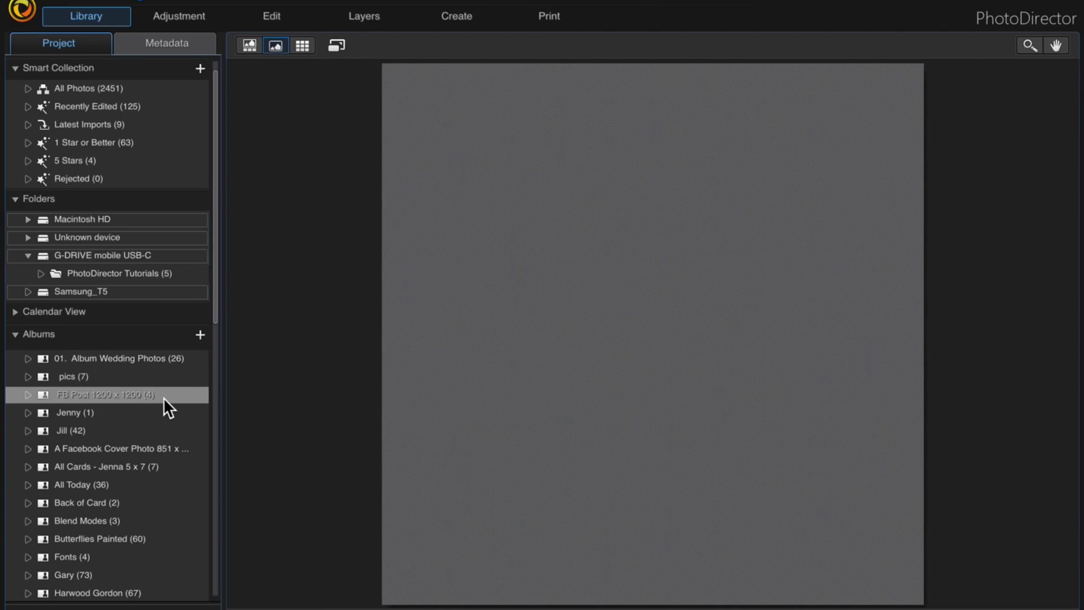
pyautogui.scroll(-1, 151, 394)
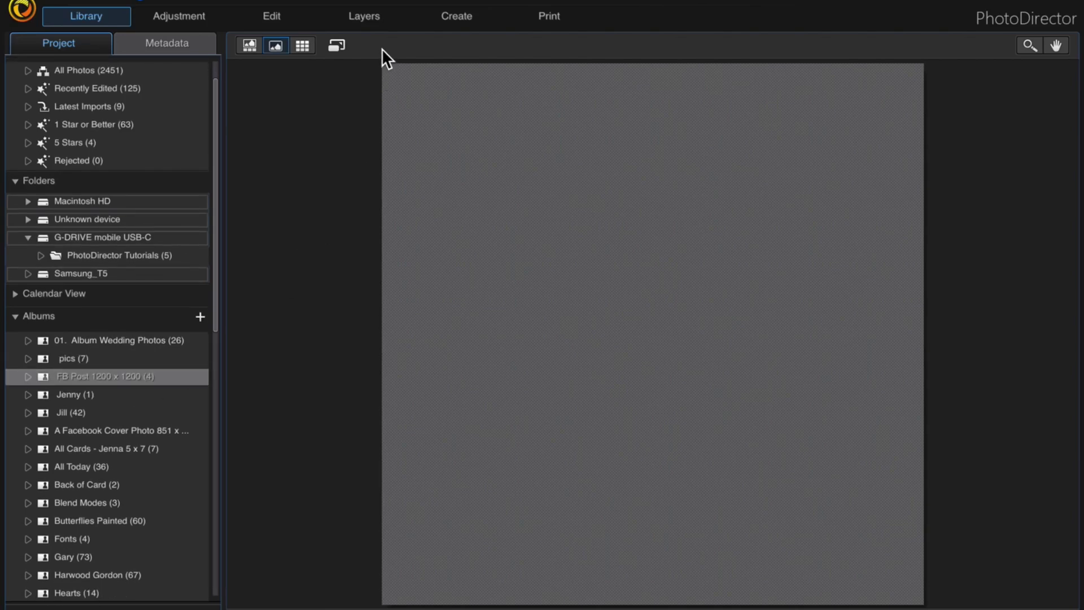
# Switch the album to a large preview with thumbnails and reopen the edited composite with its layers
pyautogui.click(302, 43)
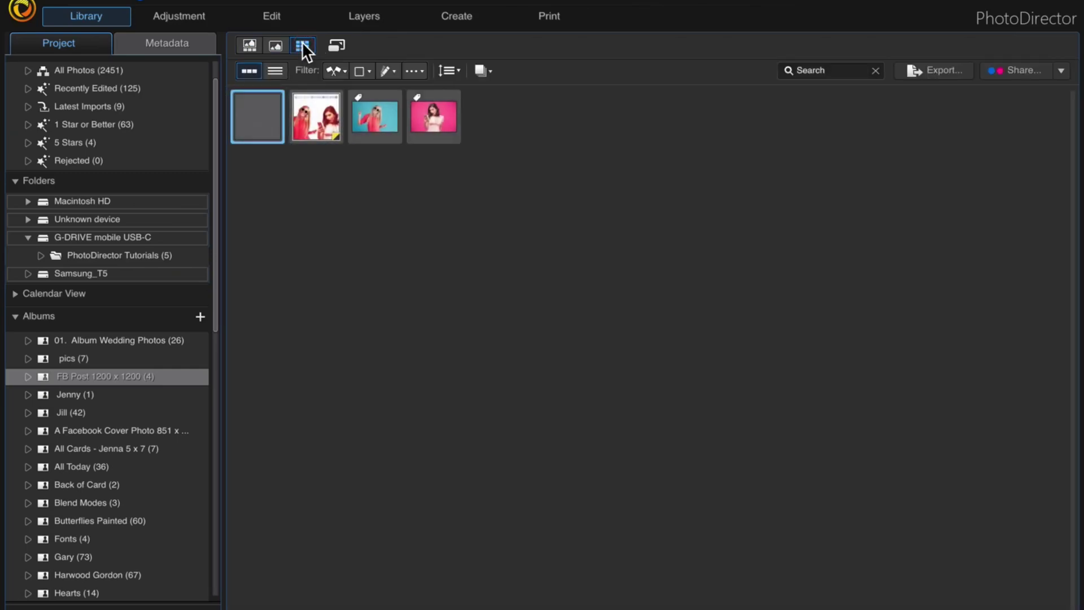
pyautogui.click(248, 45)
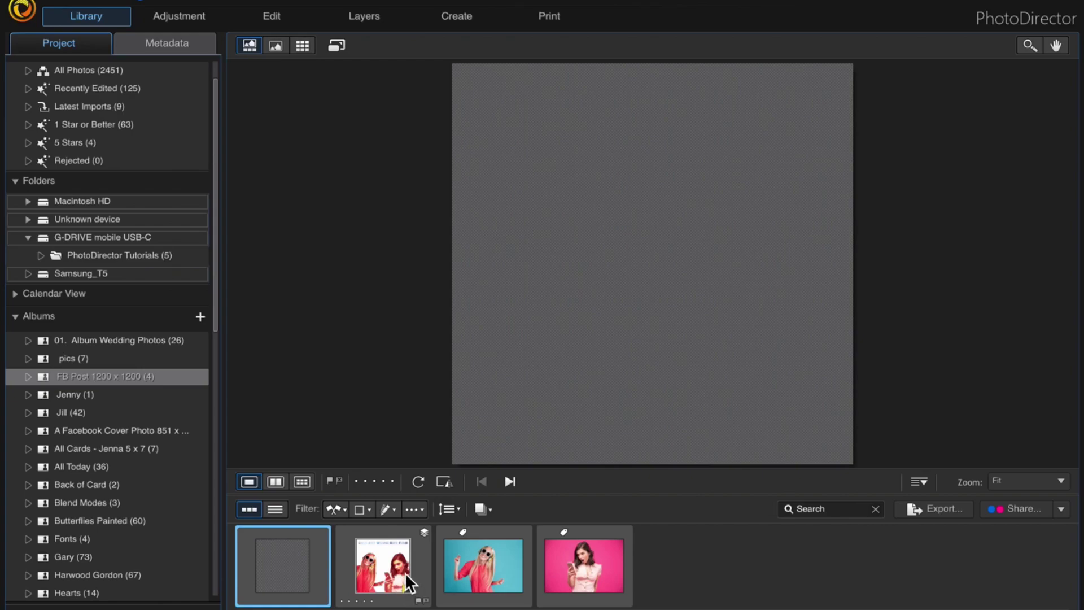
pyautogui.click(382, 551)
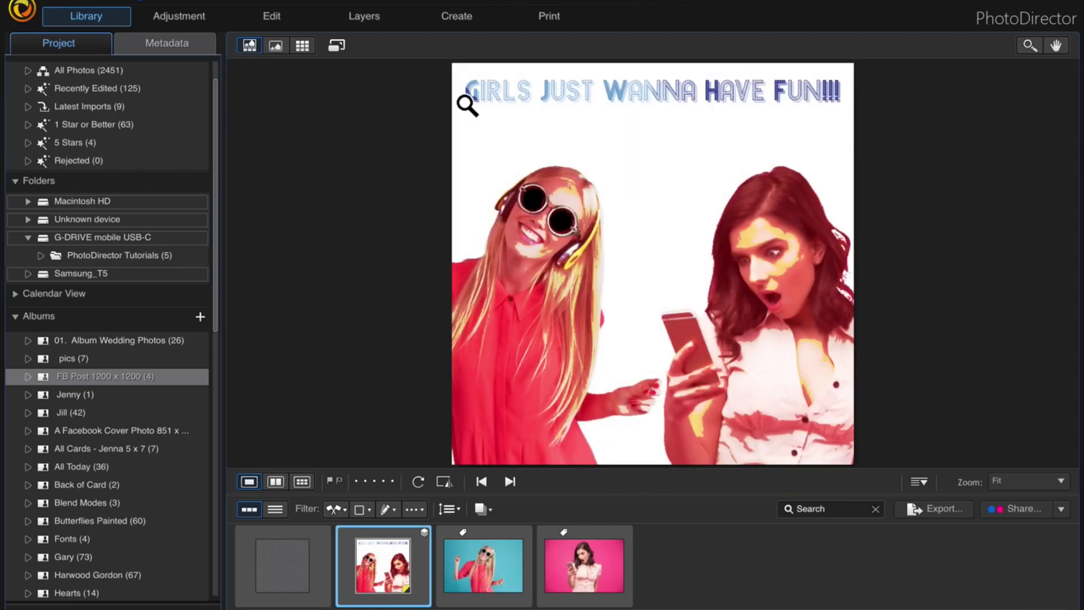
pyautogui.click(377, 16)
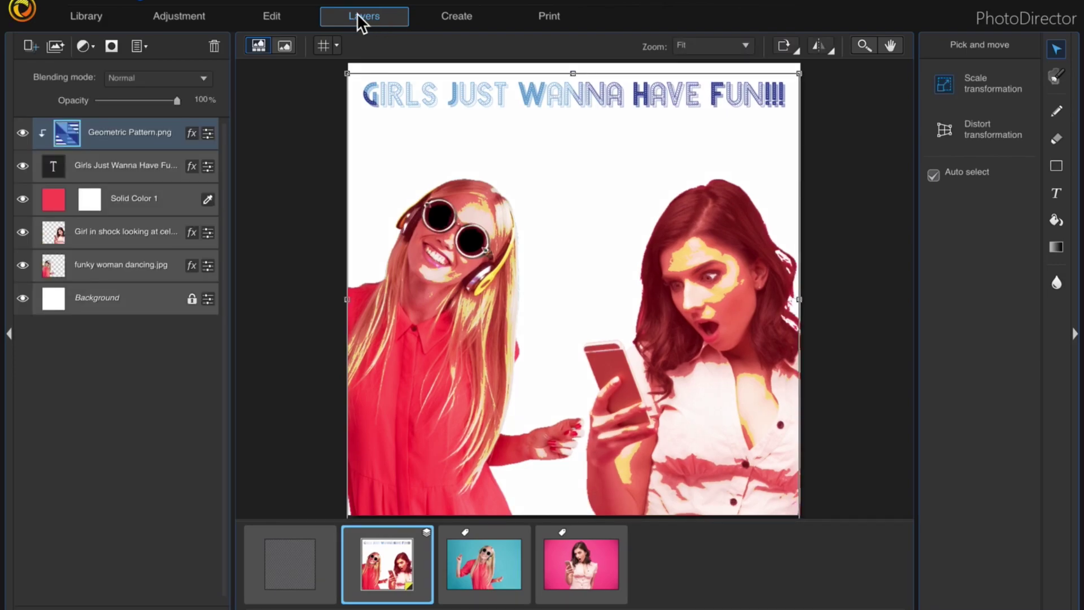
# Hide the topmost layer holding the two original photos side by side, uncovering the composite beneath it
pyautogui.click(86, 17)
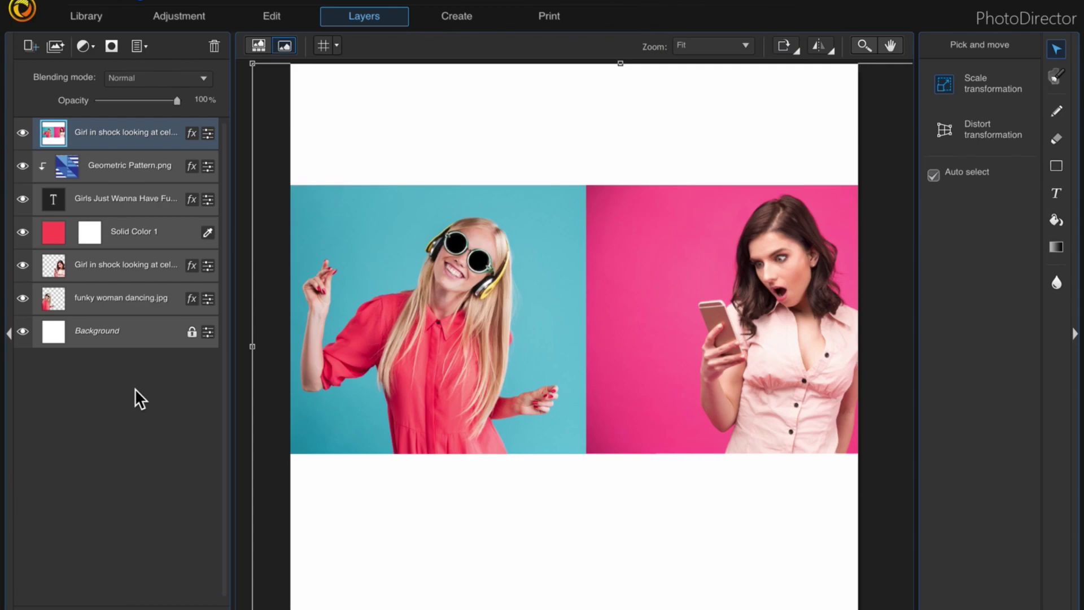
pyautogui.click(24, 134)
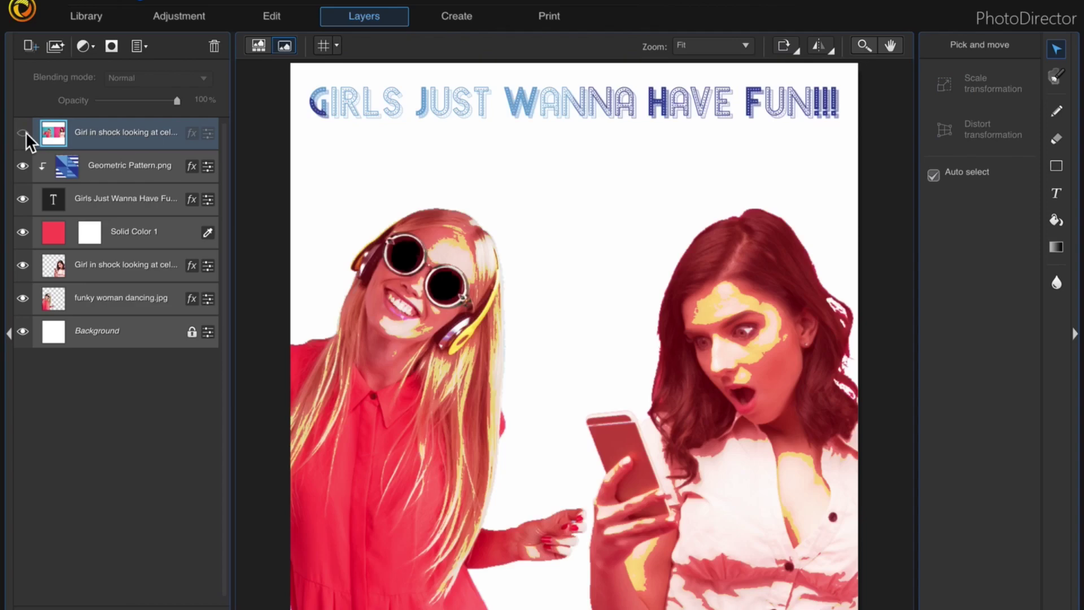